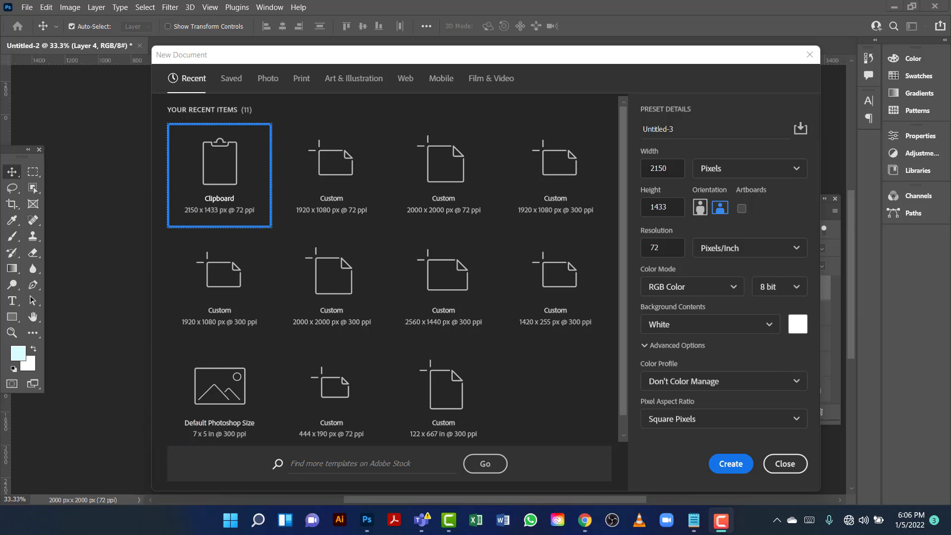
Create a new document 2000 by 2000 pixels at a resolution of 300 pixels/inch.
left_click(673, 164)
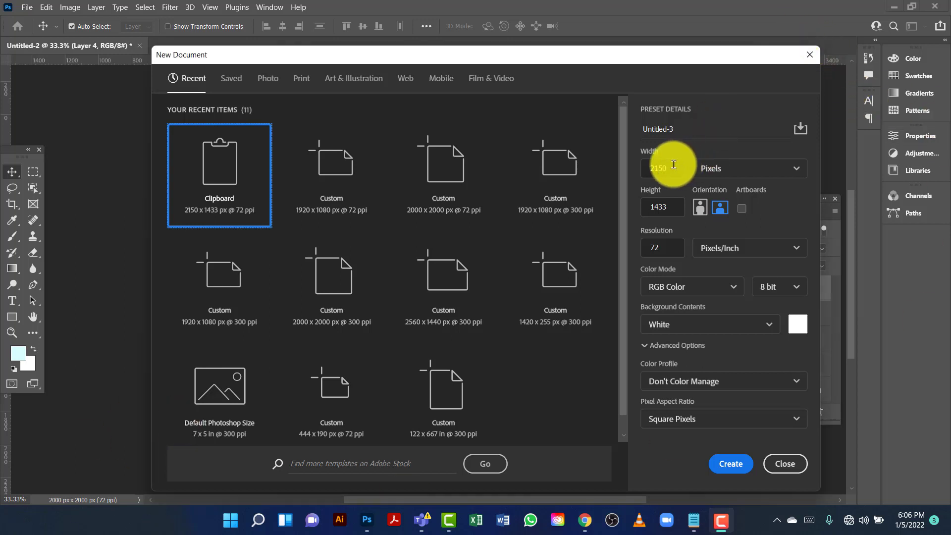
left_click(647, 166)
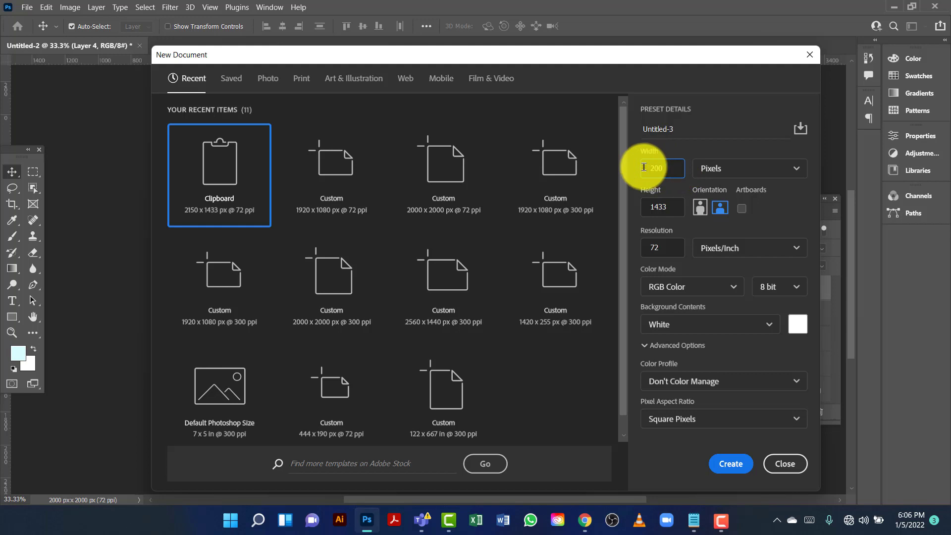
left_click(663, 208)
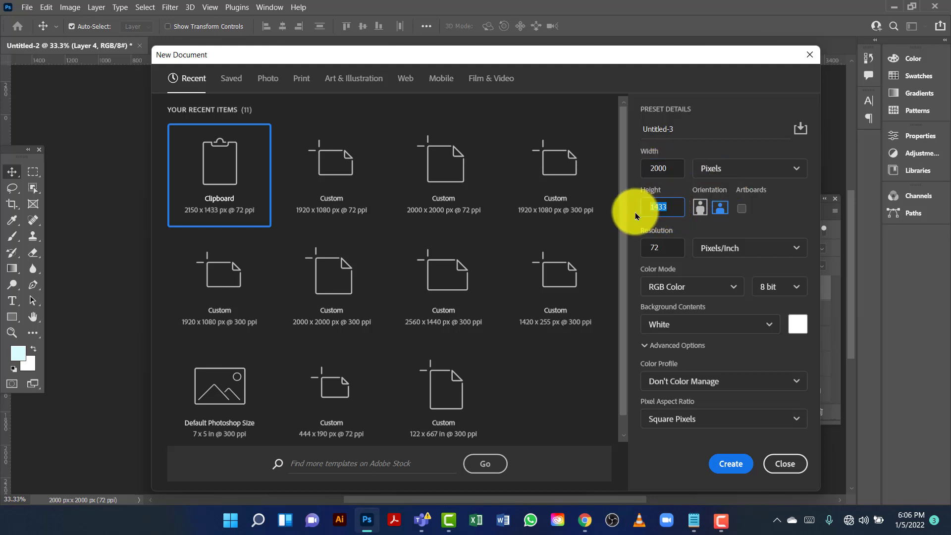
left_click(695, 205)
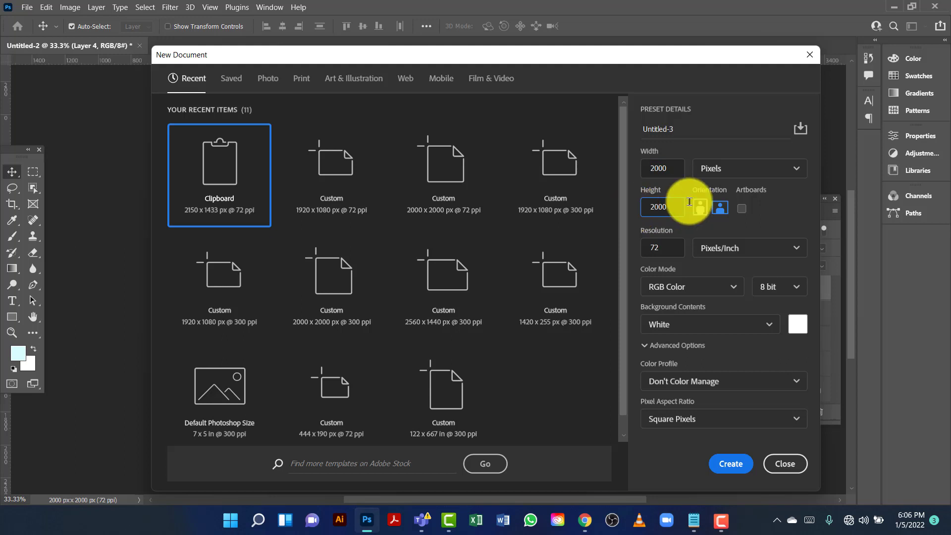
left_click(756, 179)
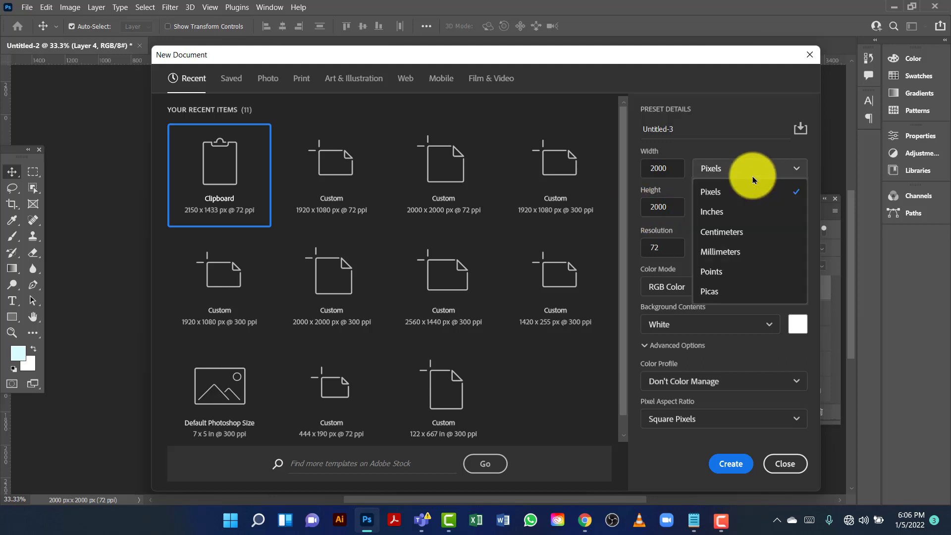
left_click(750, 192)
left_click(646, 247)
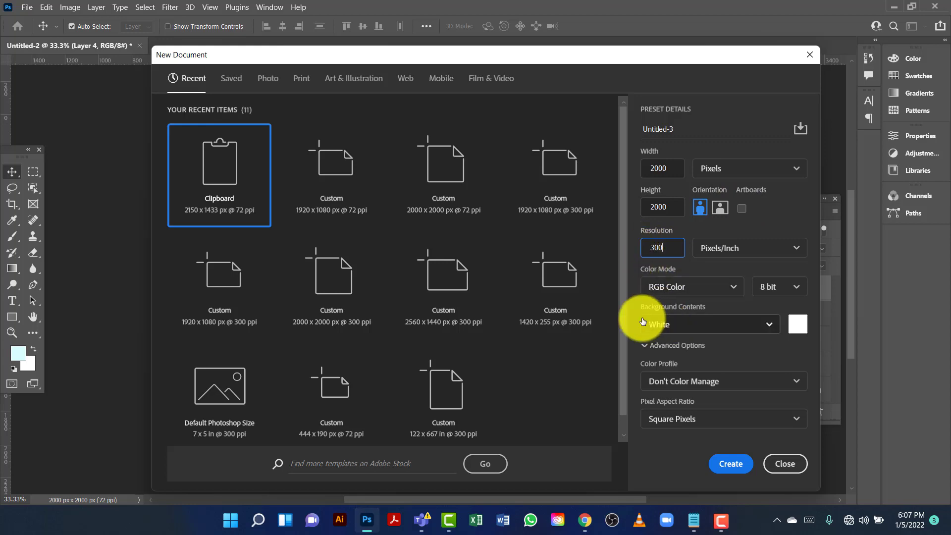
left_click(731, 463)
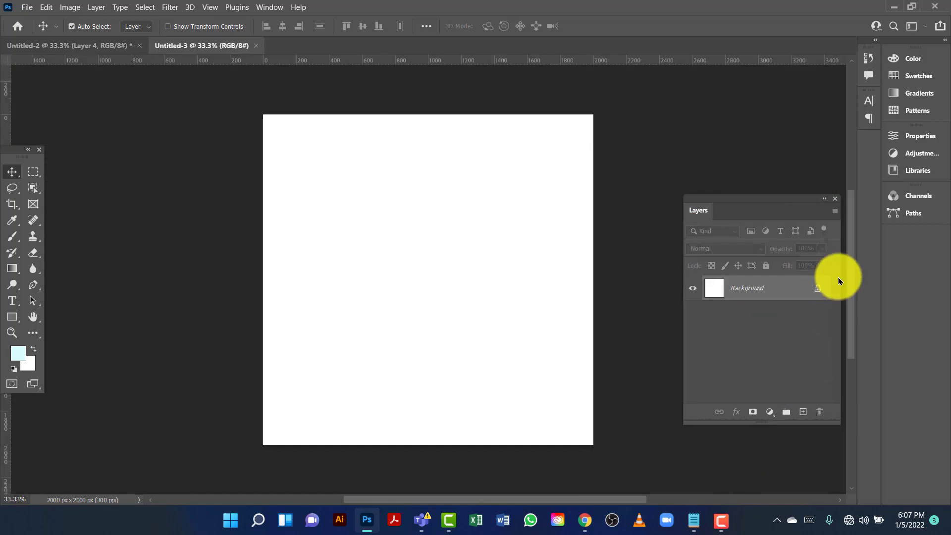
Draw a rectangle shape about 2040 by 2040 px covering the whole canvas.
left_click(15, 322)
left_click_drag(261, 110, 599, 448)
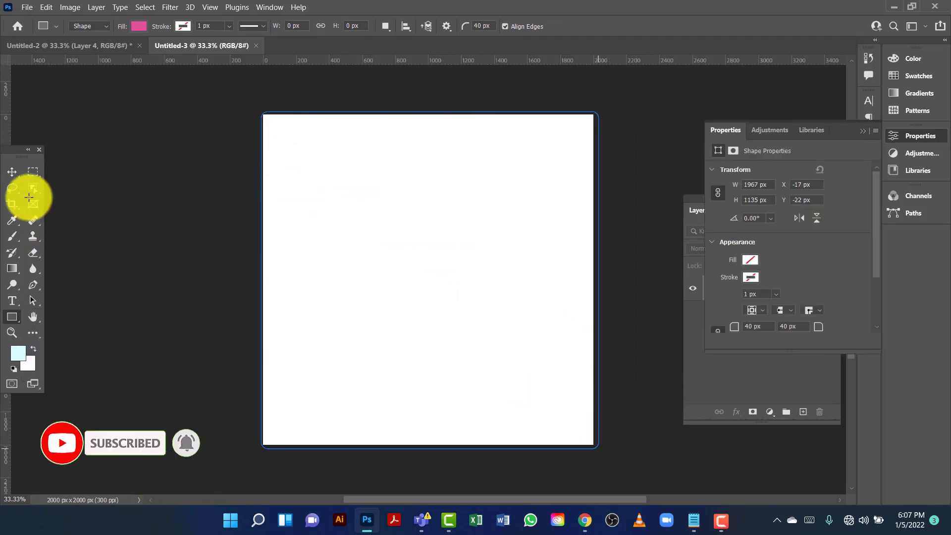
left_click(13, 171)
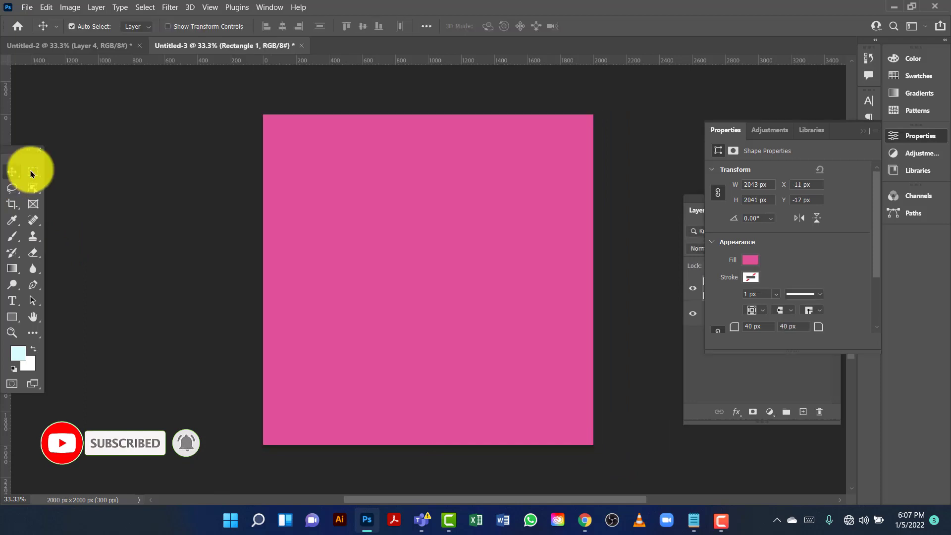
left_click(860, 131)
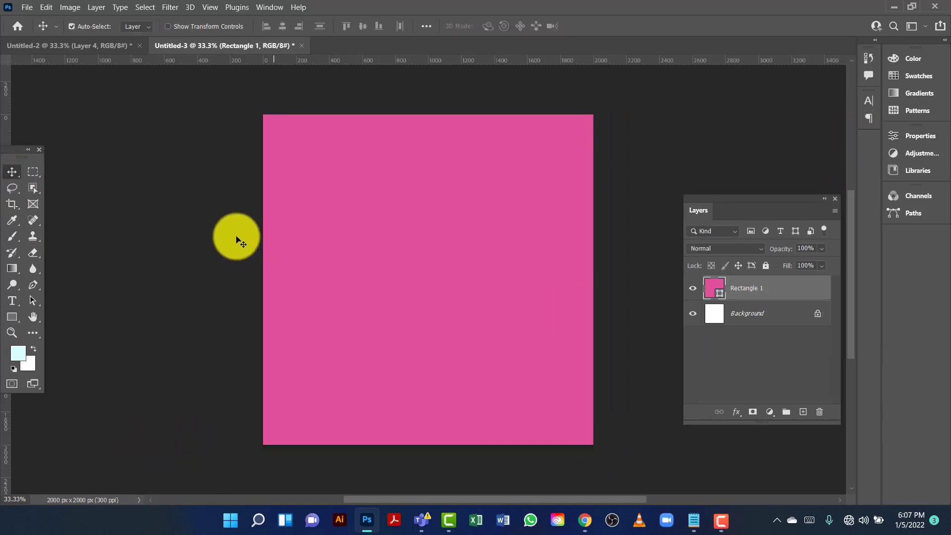
Enlarge the rectangle slightly beyond the canvas's upper-left corner with Free Transform, to about 2050 px wide.
key("ctrl+t")
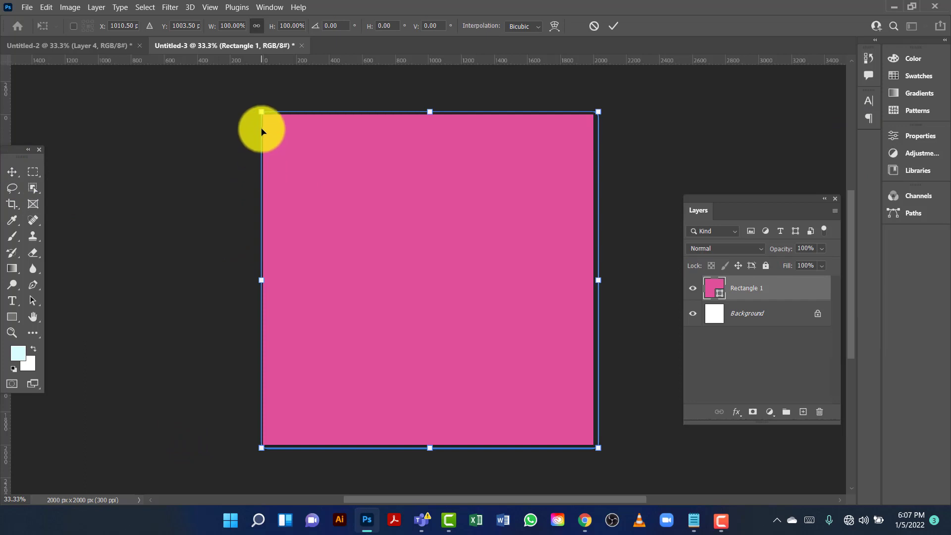
left_click_drag(258, 111, 256, 111)
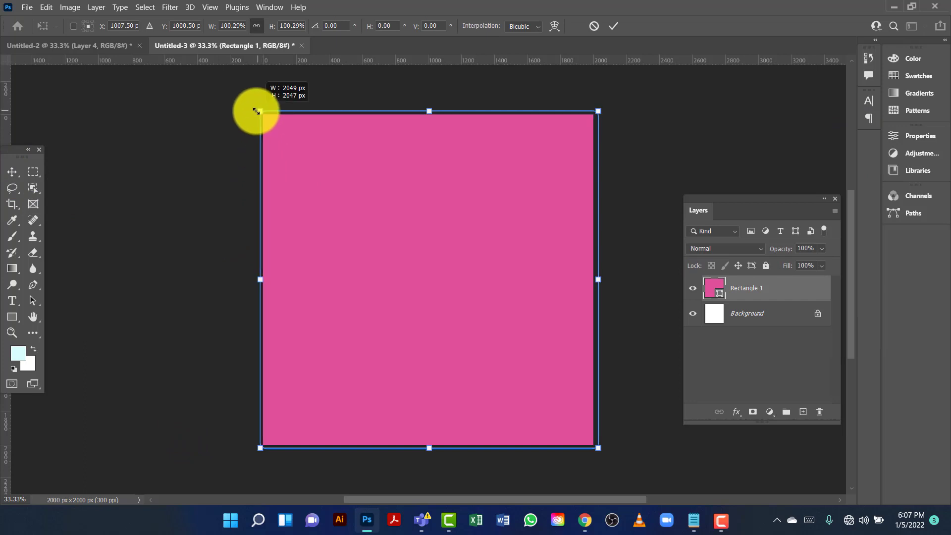
left_click(12, 172)
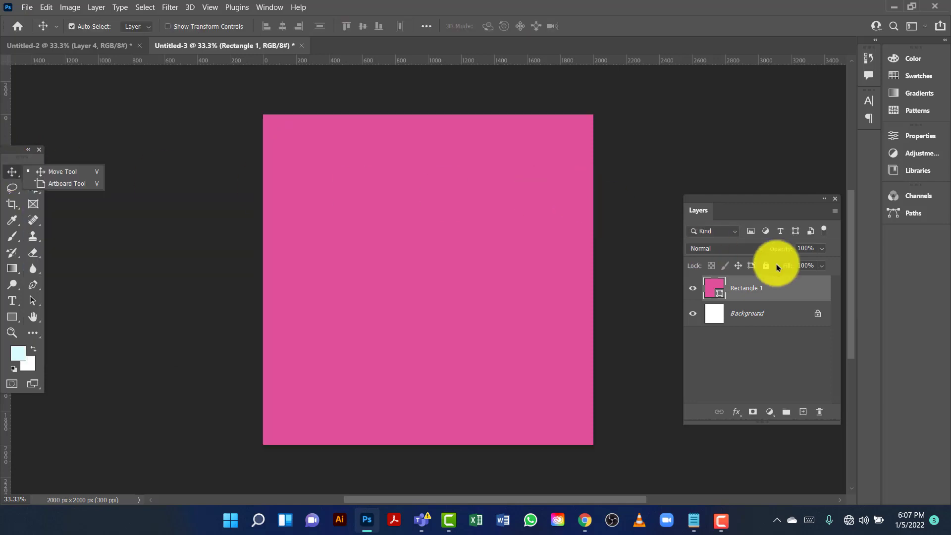
Change the rectangle's fill color to white.
left_click(720, 299)
double_click(721, 298)
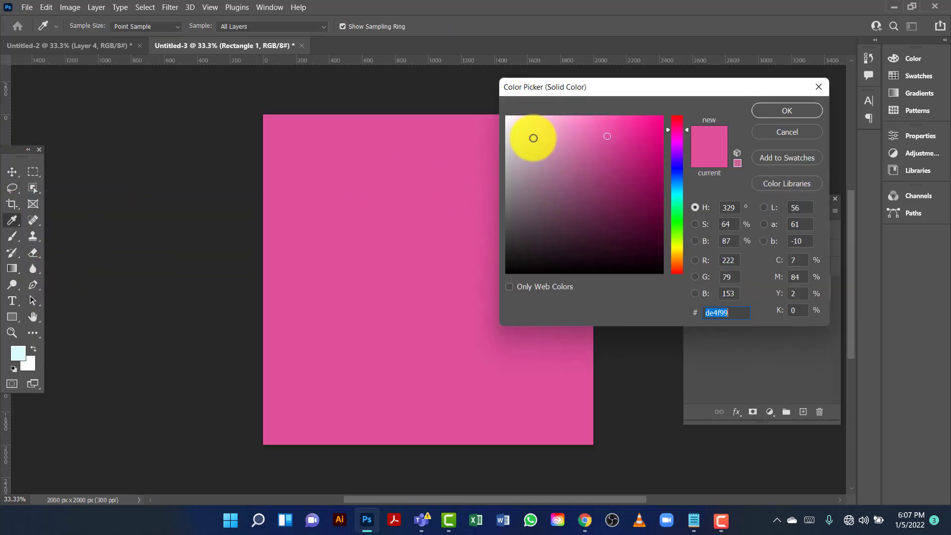
left_click_drag(530, 138, 484, 96)
left_click(786, 110)
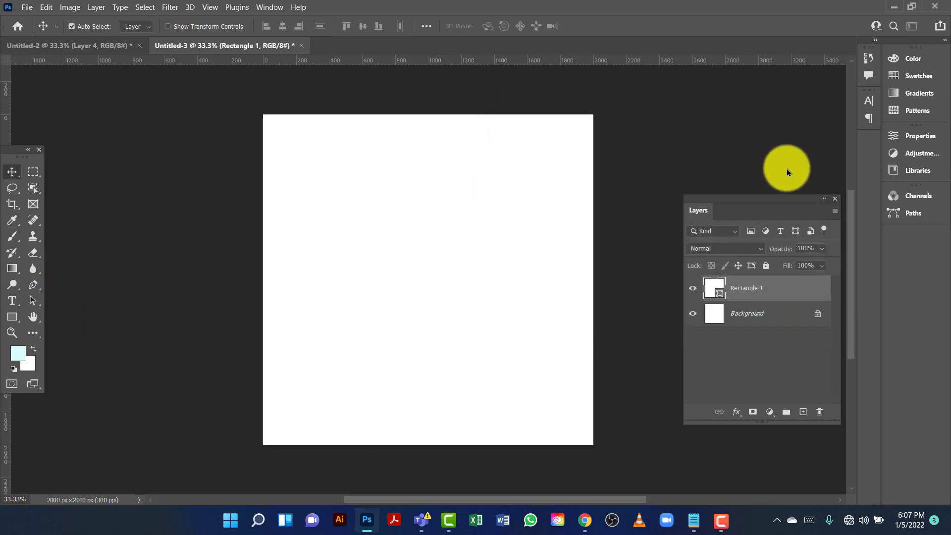
Unlock the background layer and group it with the rectangle layer.
left_click(817, 315)
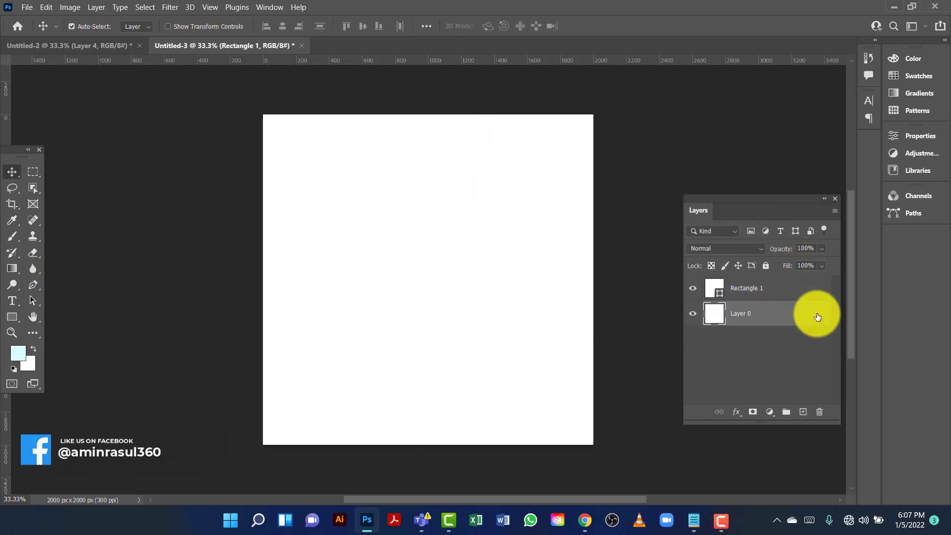
left_click(805, 292, "shift")
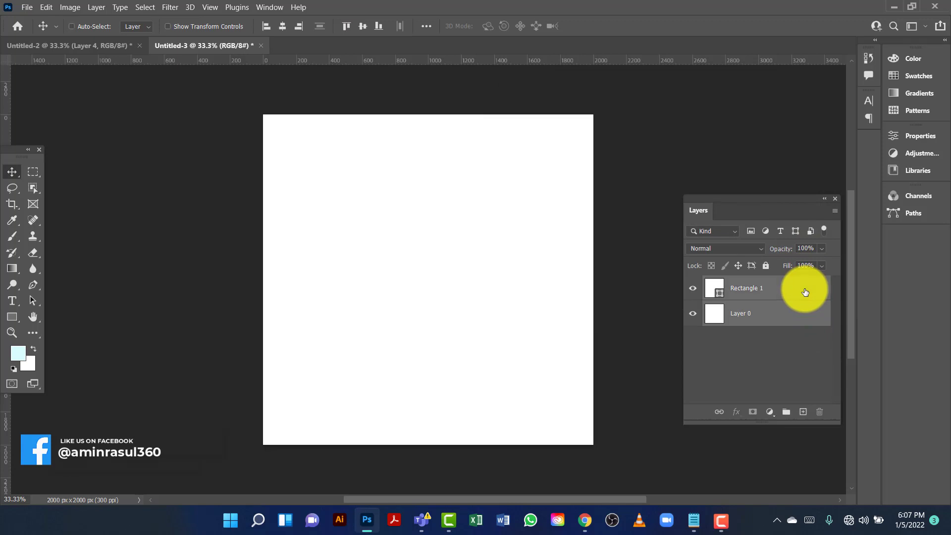
key("ctrl+g")
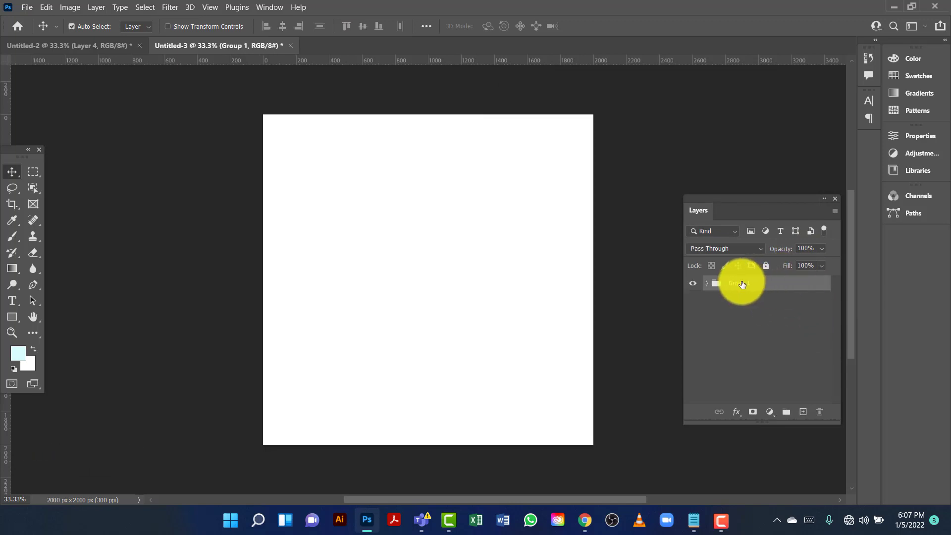
Rename the new group "Background" and lock it, leaving no layer selected.
type("Background")
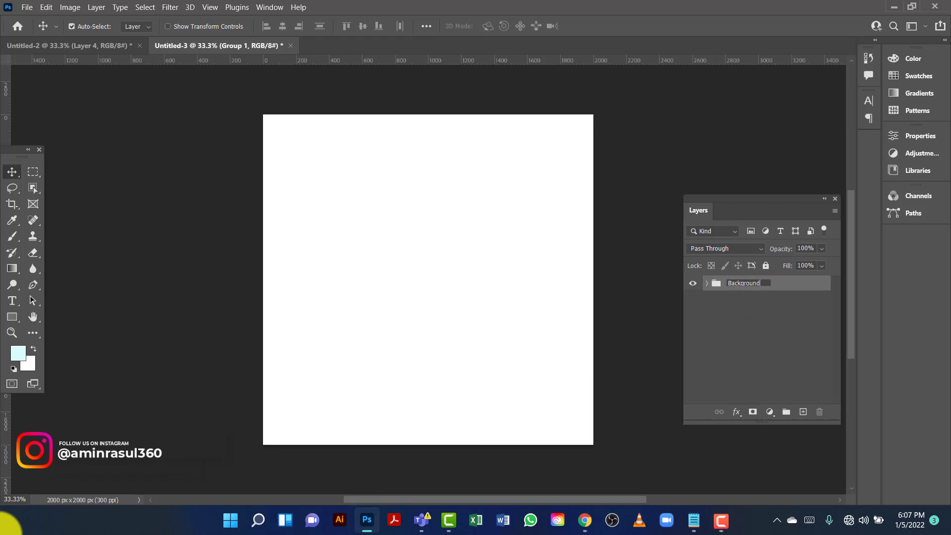
key("Return")
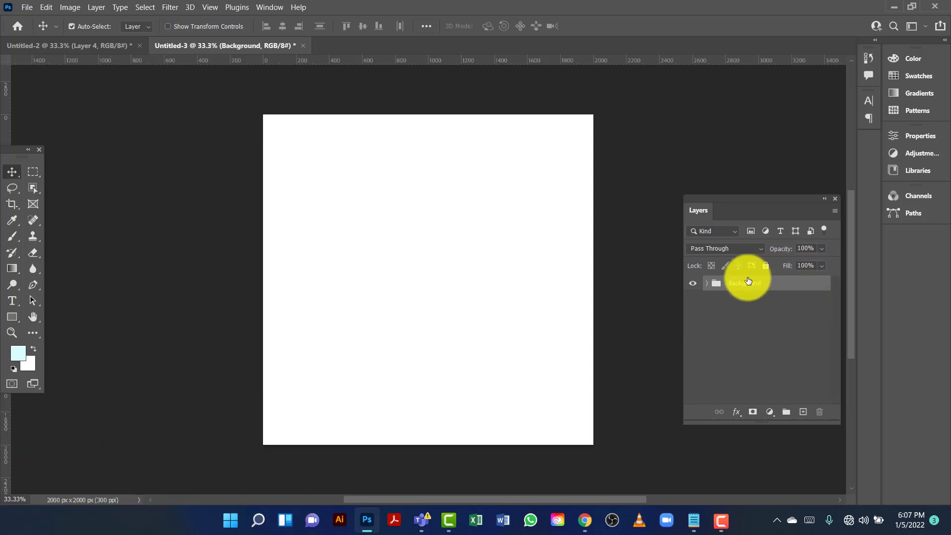
left_click(767, 271)
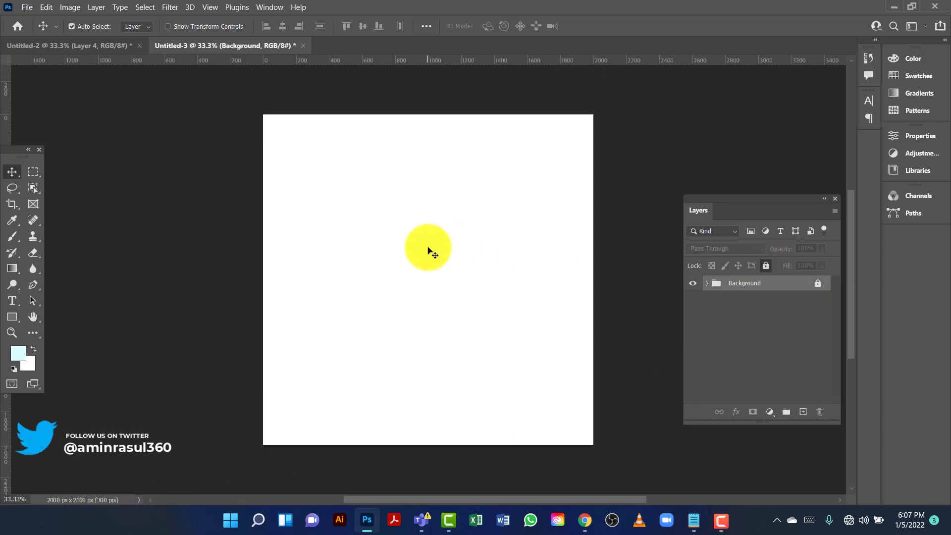
left_click(344, 258)
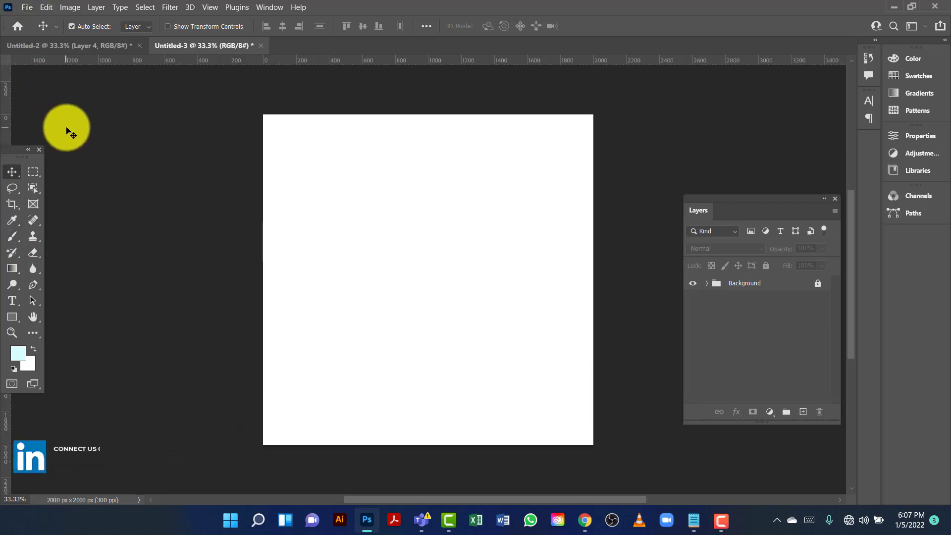
Draw a closed pink Pen tool shape over the canvas's upper half, its lower edge peaking at the center, using a horizontal guide at mid-height.
left_click(33, 285)
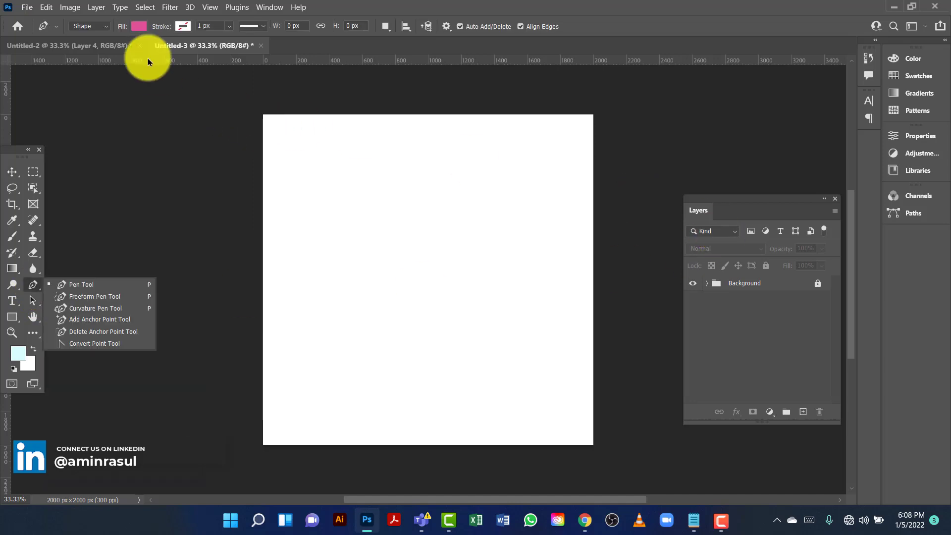
left_click(249, 109)
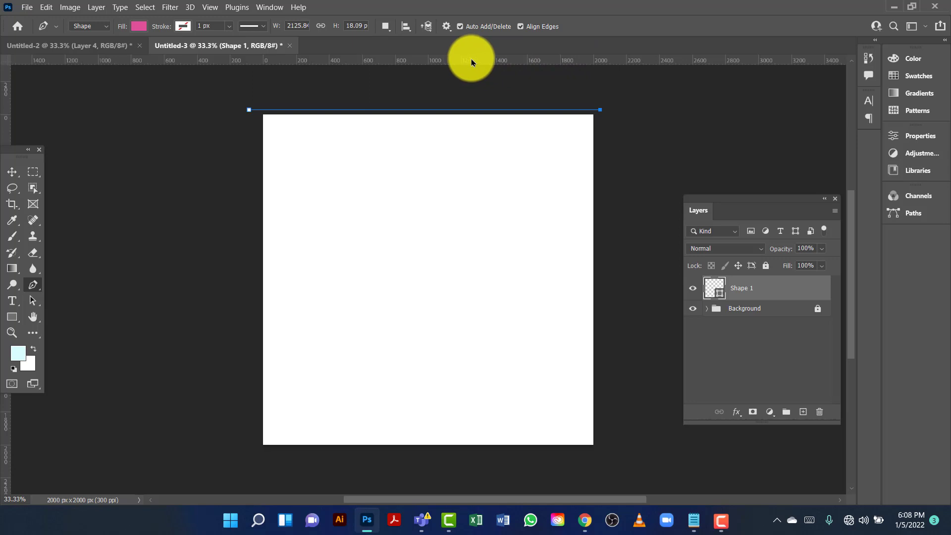
left_click_drag(471, 61, 605, 280)
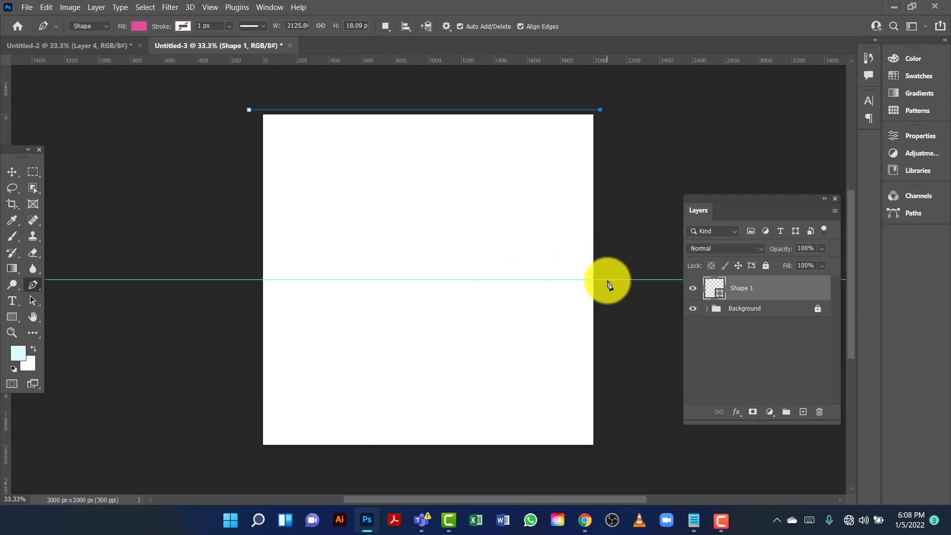
left_click(607, 280)
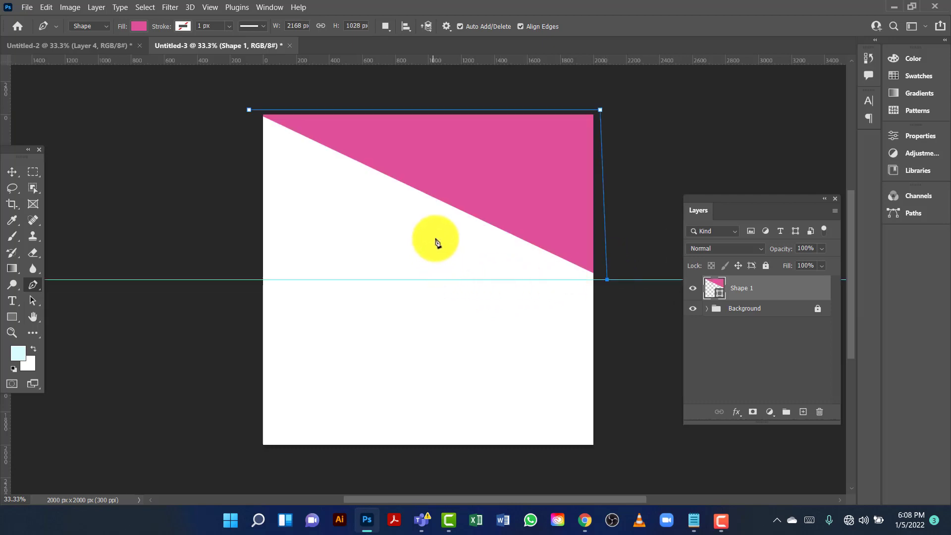
left_click(431, 239)
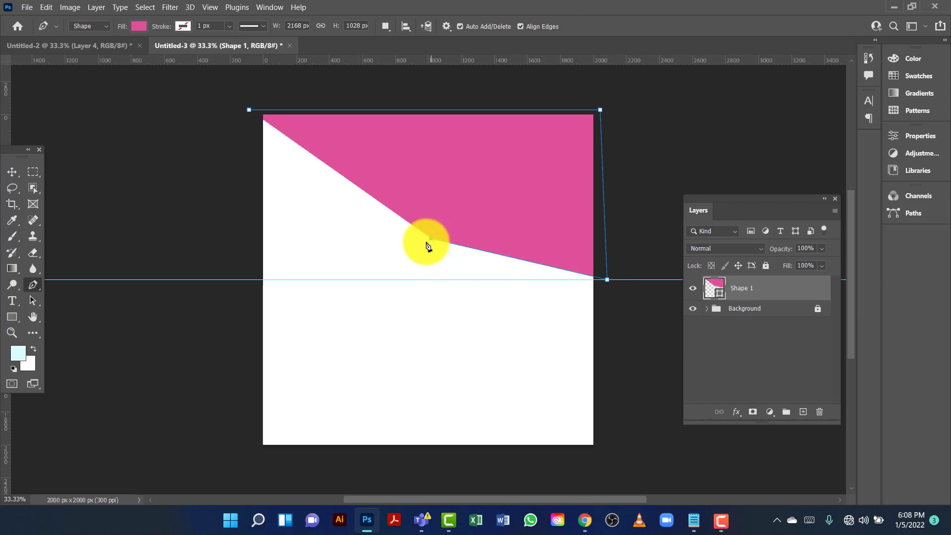
left_click(255, 280)
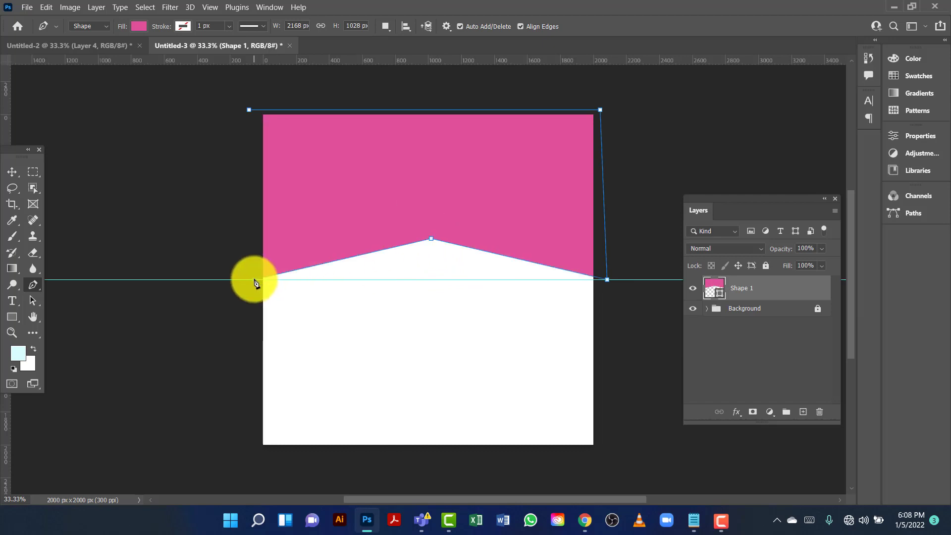
left_click(249, 111)
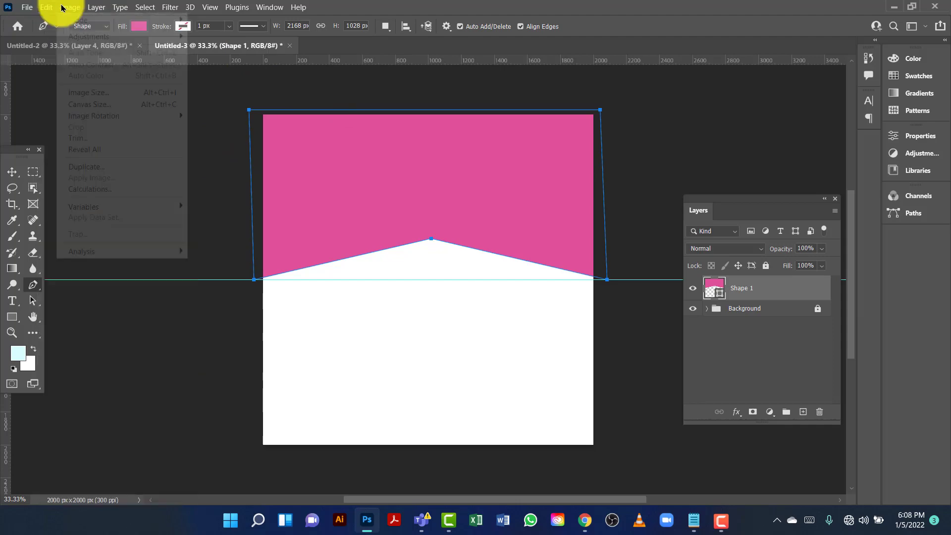
Free-transform the pink shape's path, scaling it to about 106% and rotating it about 1.5°.
left_click(47, 9)
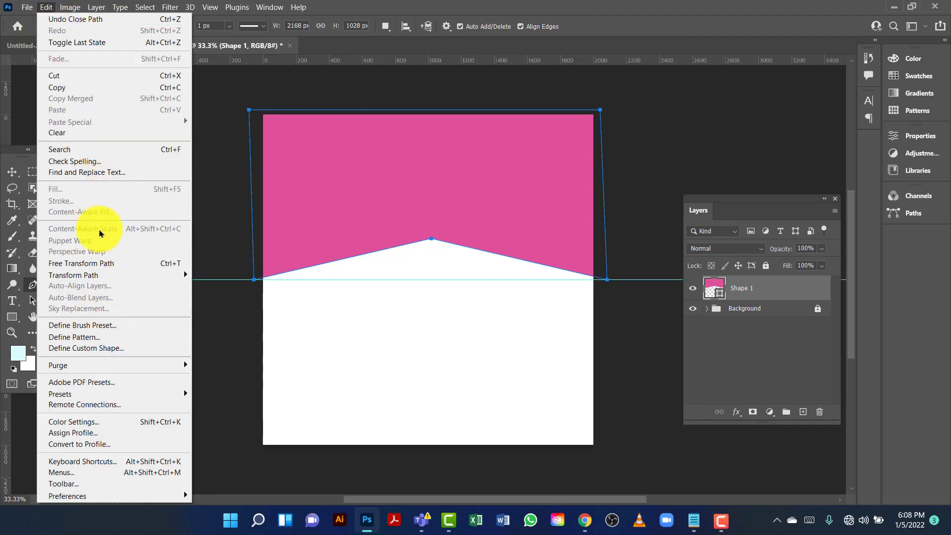
left_click(118, 266)
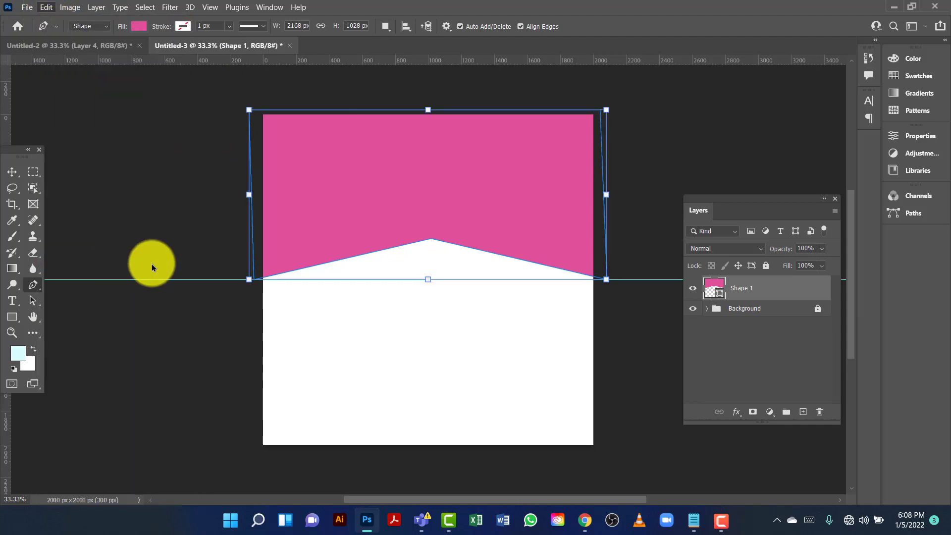
left_click_drag(607, 109, 637, 102)
left_click_drag(530, 159, 527, 159)
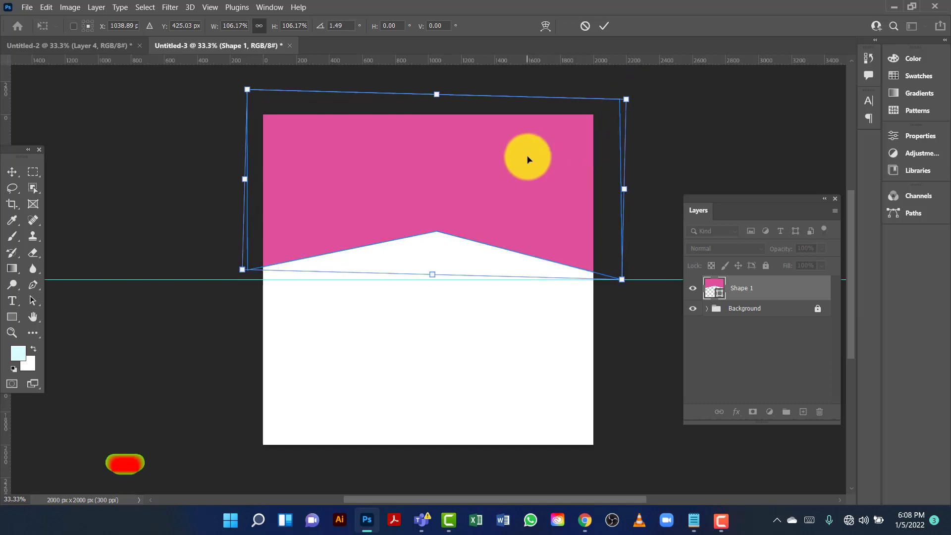
key("Return")
key("p")
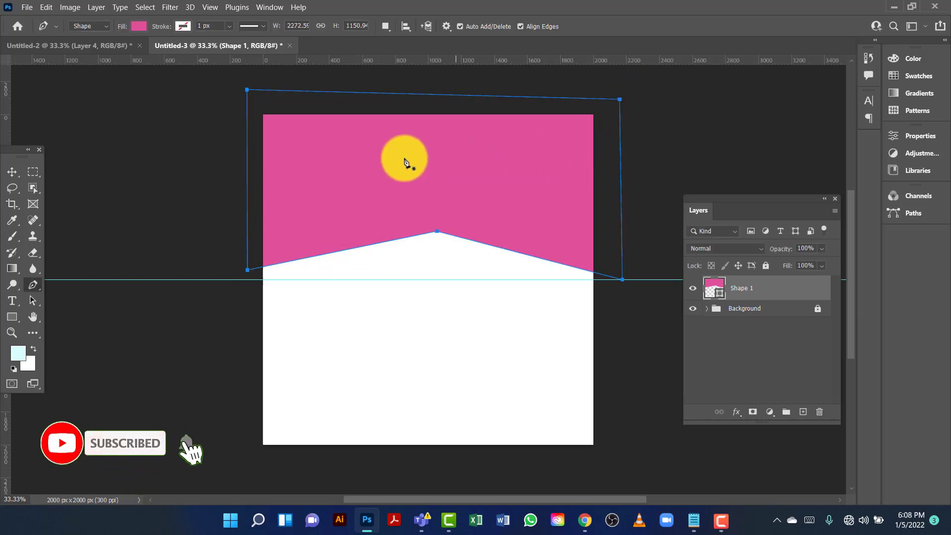
Duplicate the pink shape layer.
left_click(12, 172)
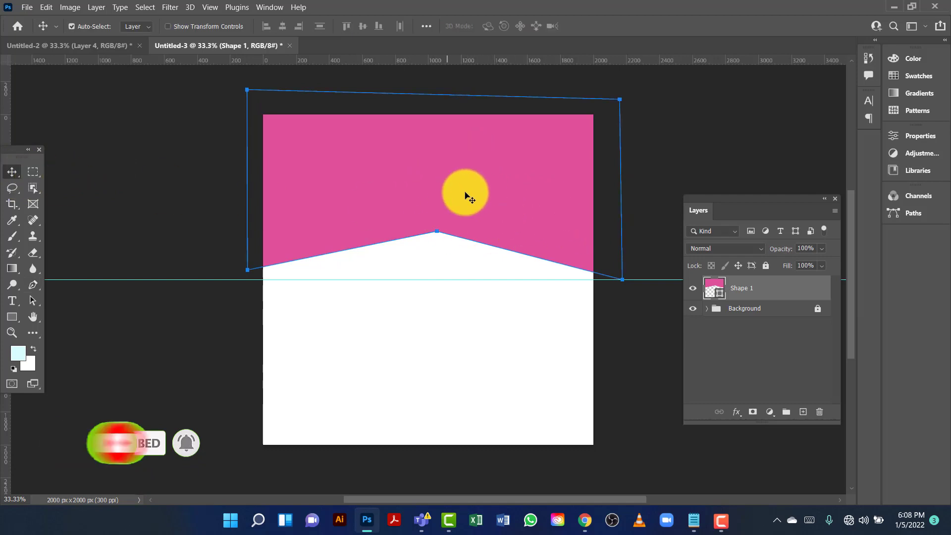
key("ctrl+j")
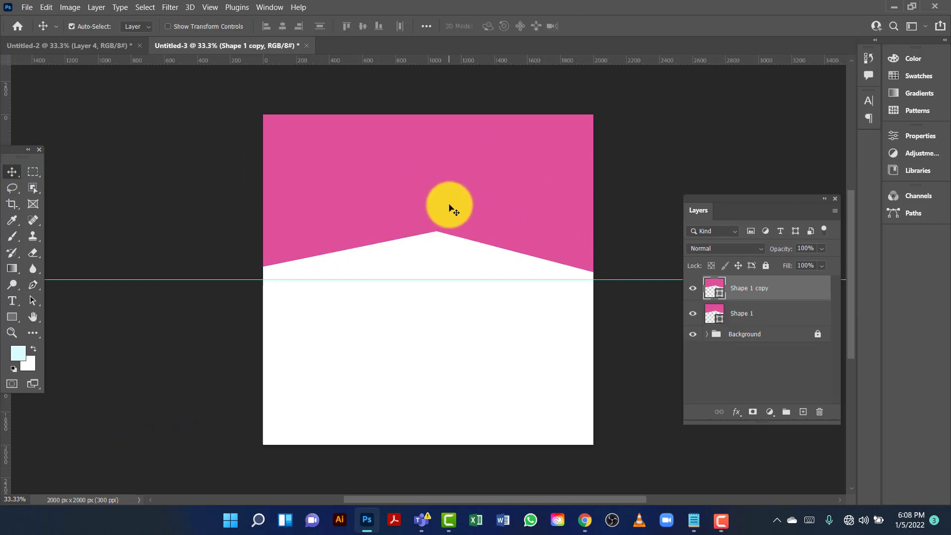
Place the duplicated pink shape layer beneath the original and shift it down 33 px with Free Transform.
left_click_drag(745, 291, 759, 320)
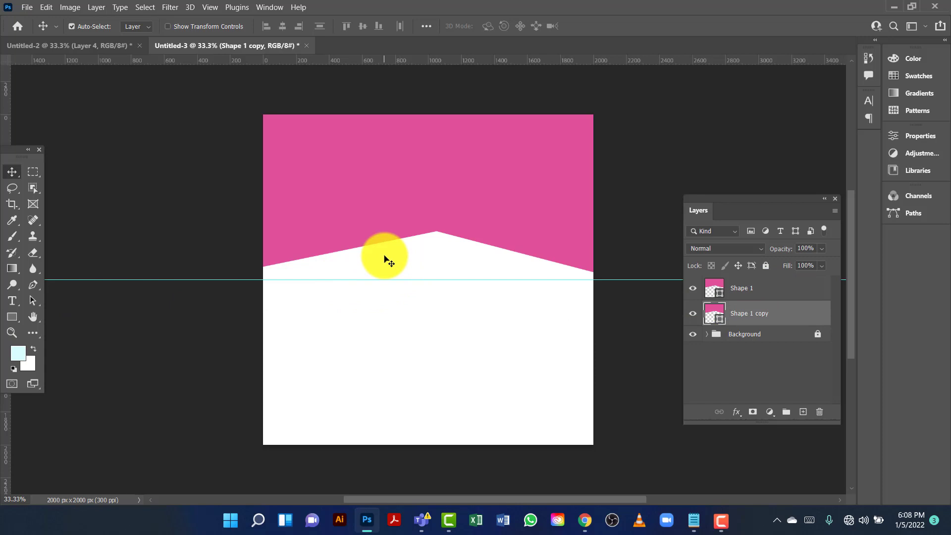
key("ctrl")
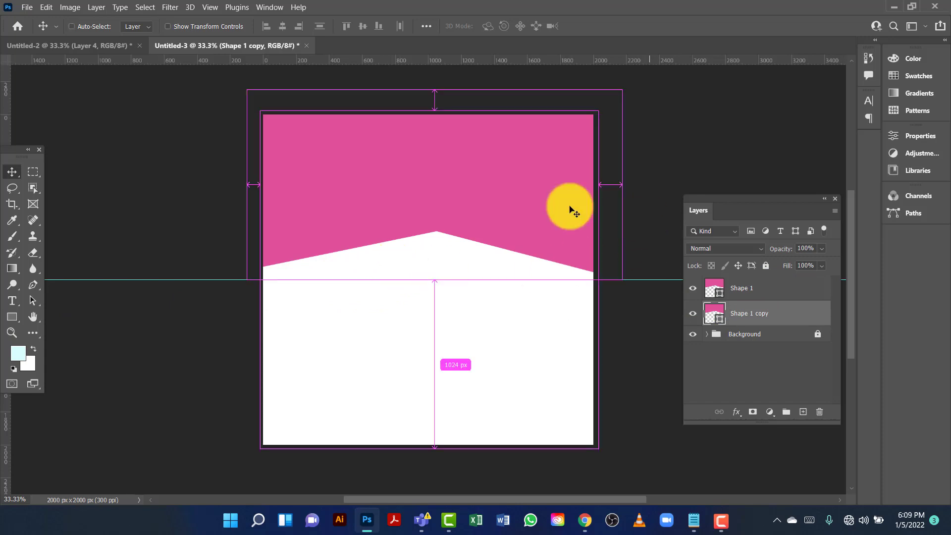
key("ctrl+t")
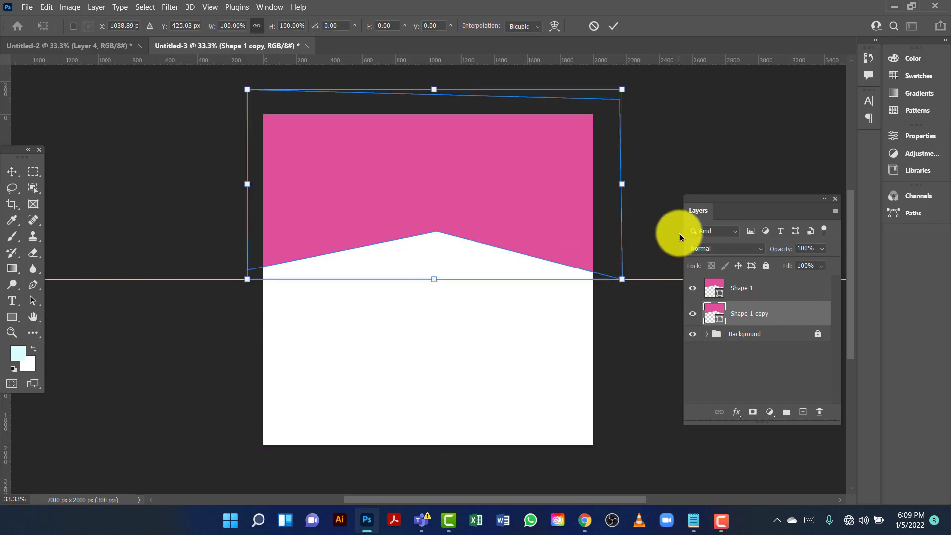
key("Down")
key("Down")
key("Down")
key("Down")
key("Down")
key("Down")
key("Down")
key("Down")
key("Down")
key("Down")
key("Down")
key("Down")
key("Down")
key("Down")
key("Down")
key("Down")
key("Down")
key("Down")
key("Down")
key("Down")
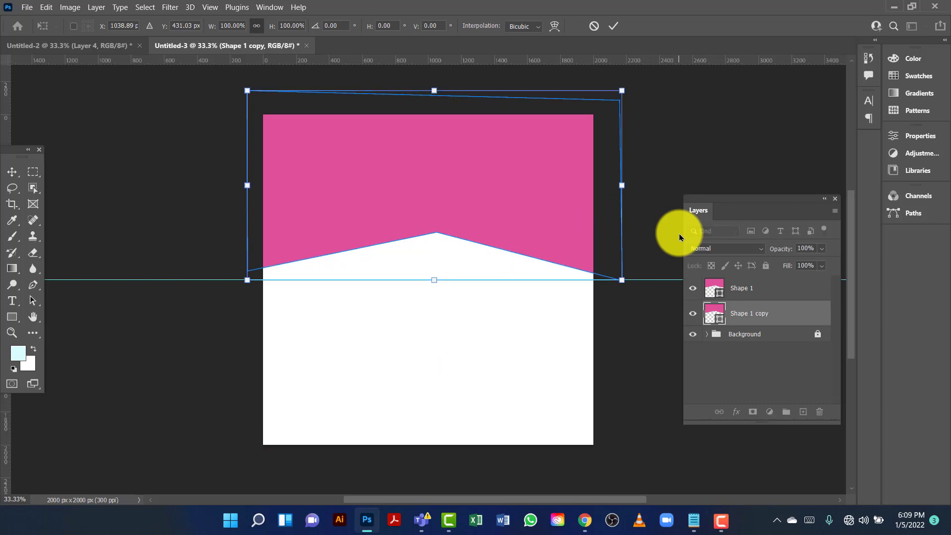
key("Down")
key("Down")
key("Down")
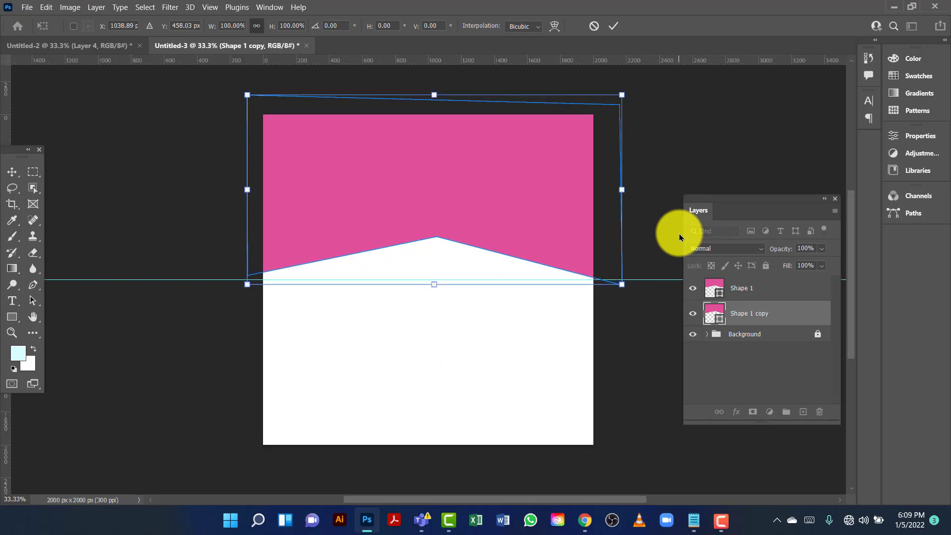
Change the lower copied shape's fill to teal #52b5bd.
left_click(12, 317)
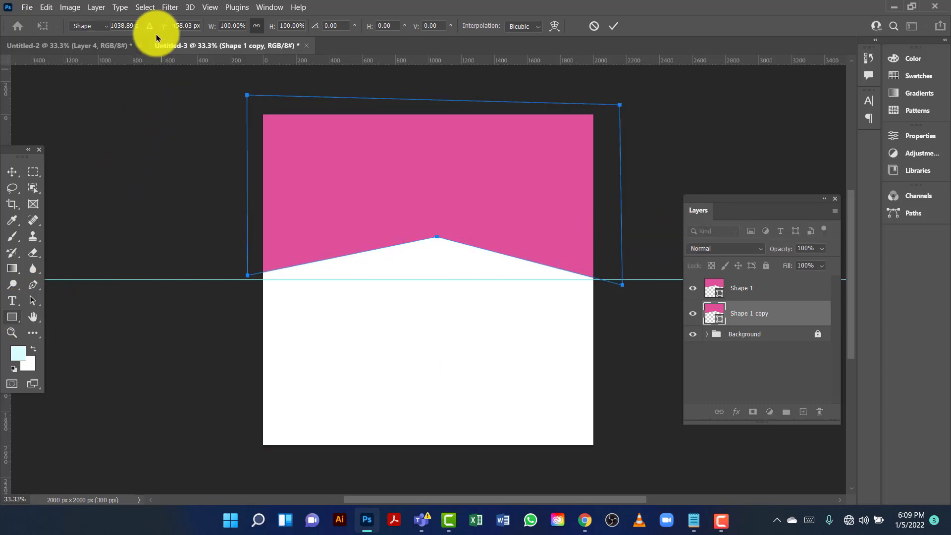
left_click(139, 26)
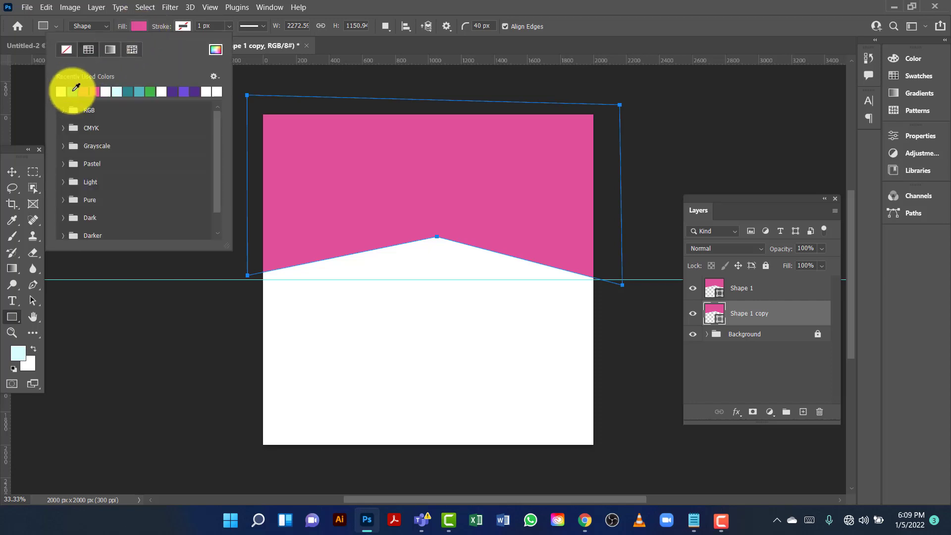
left_click(61, 91)
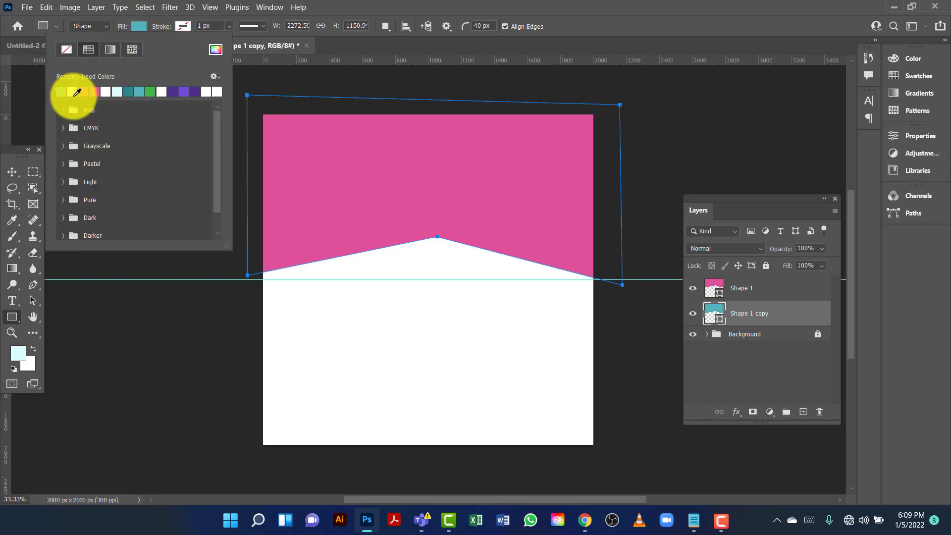
left_click(216, 50)
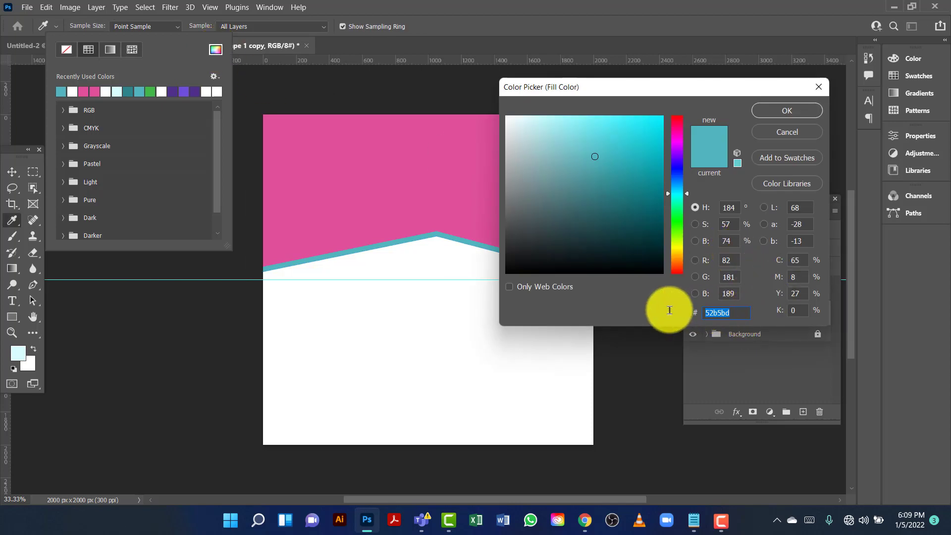
left_click(784, 113)
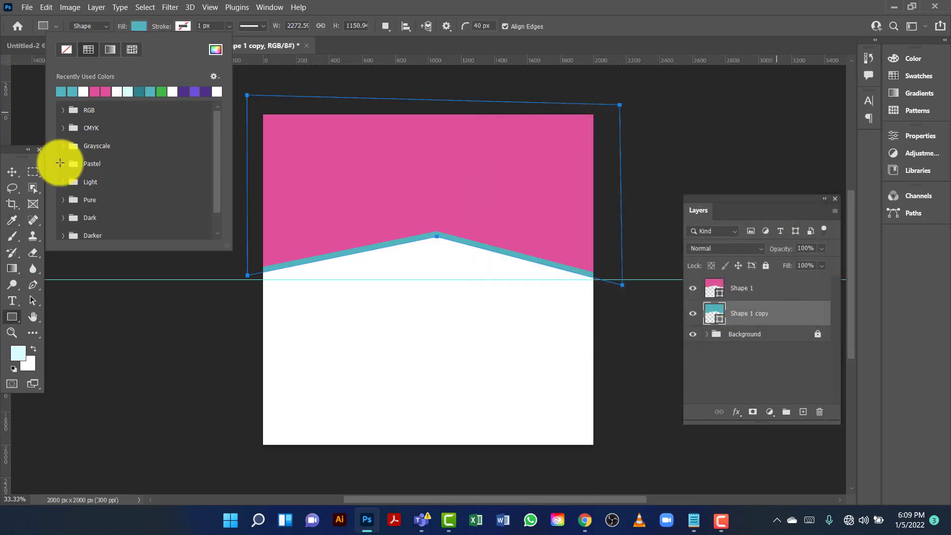
left_click(10, 172)
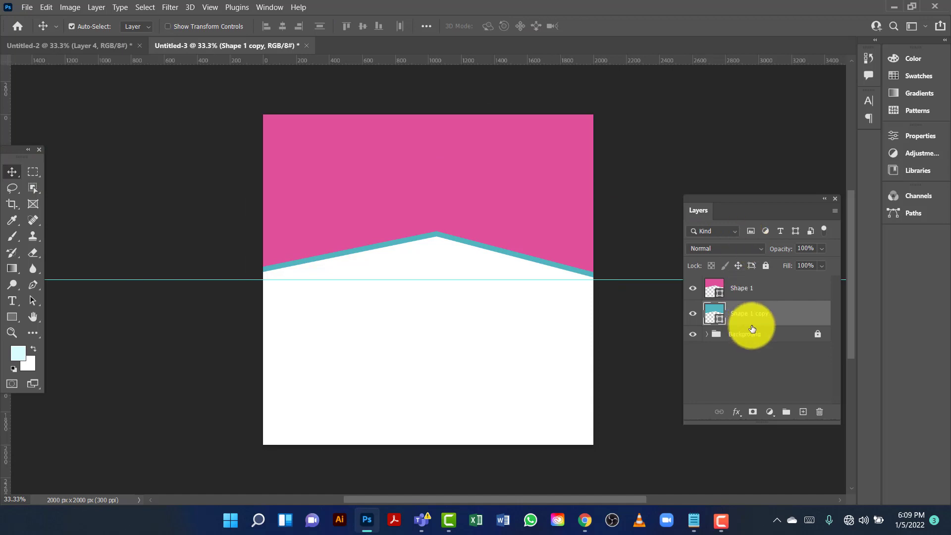
Draw a teal ellipse about 2364 by 993 px overlapping the canvas's bottom edge, and shift it slightly left and up.
left_click(13, 316)
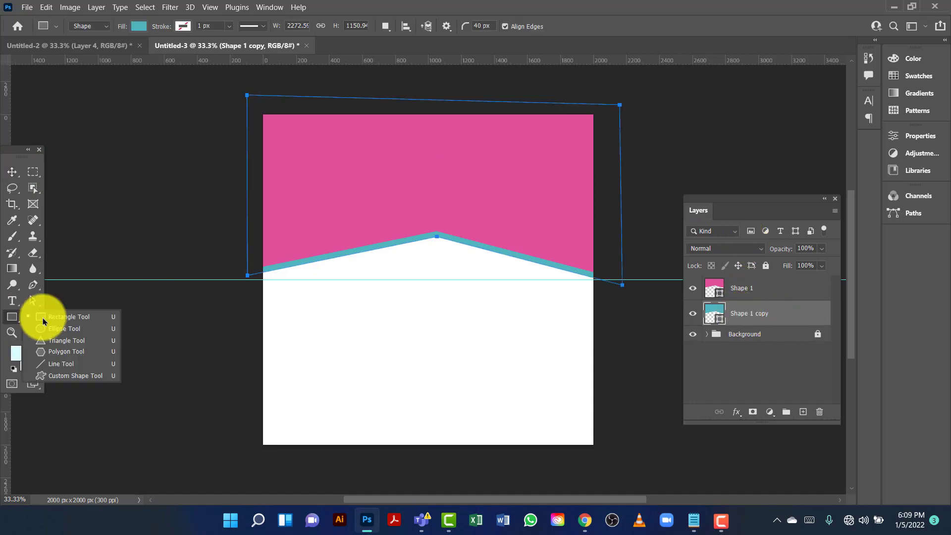
left_click(51, 328)
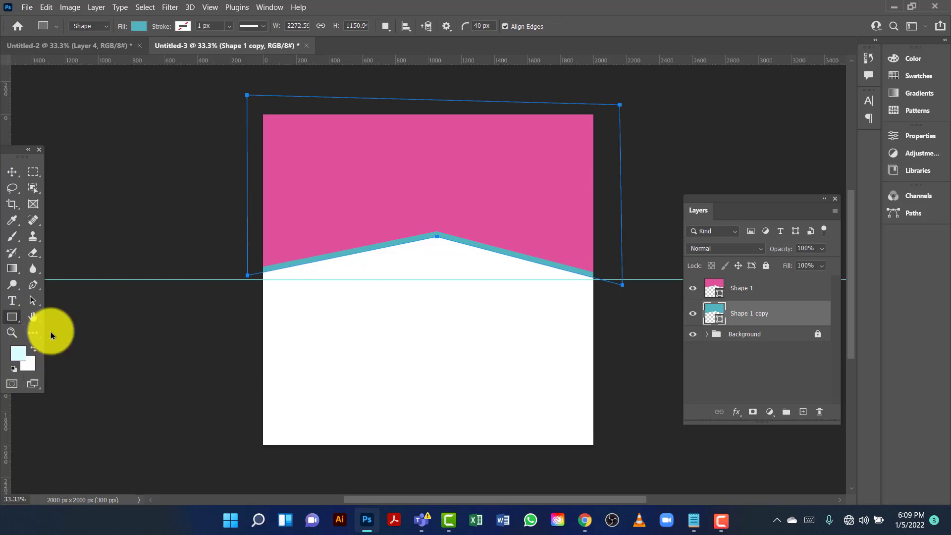
left_click_drag(246, 400, 635, 467)
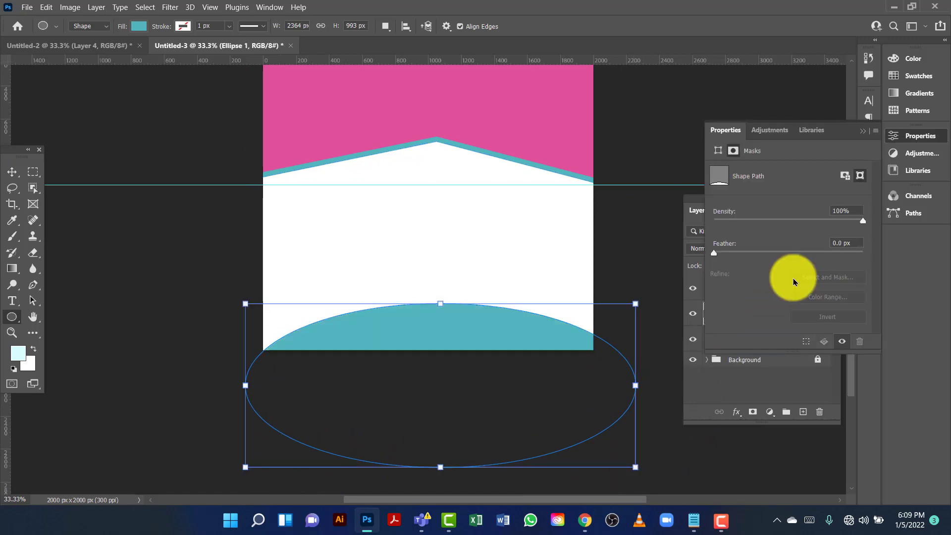
left_click(861, 130)
left_click(8, 168)
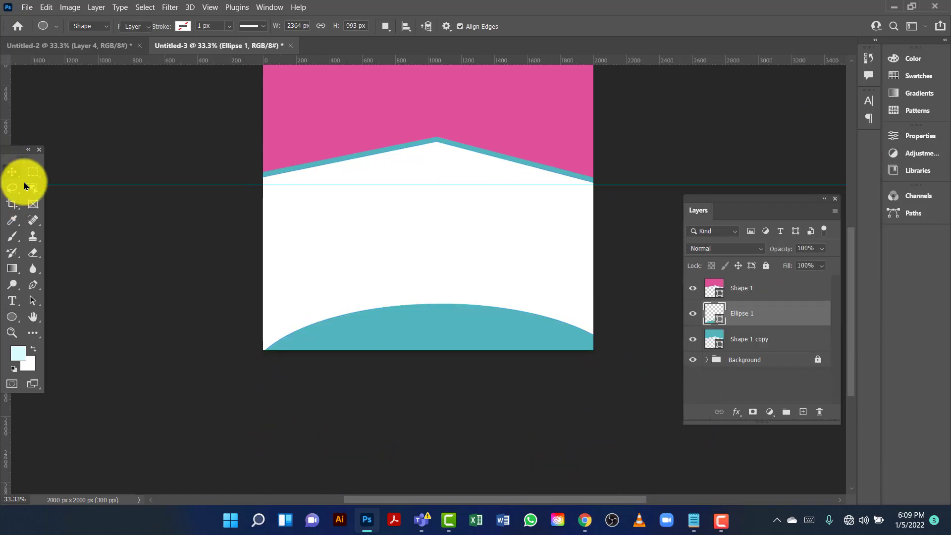
left_click_drag(387, 320, 367, 315)
scroll(513, 296, "up", 3)
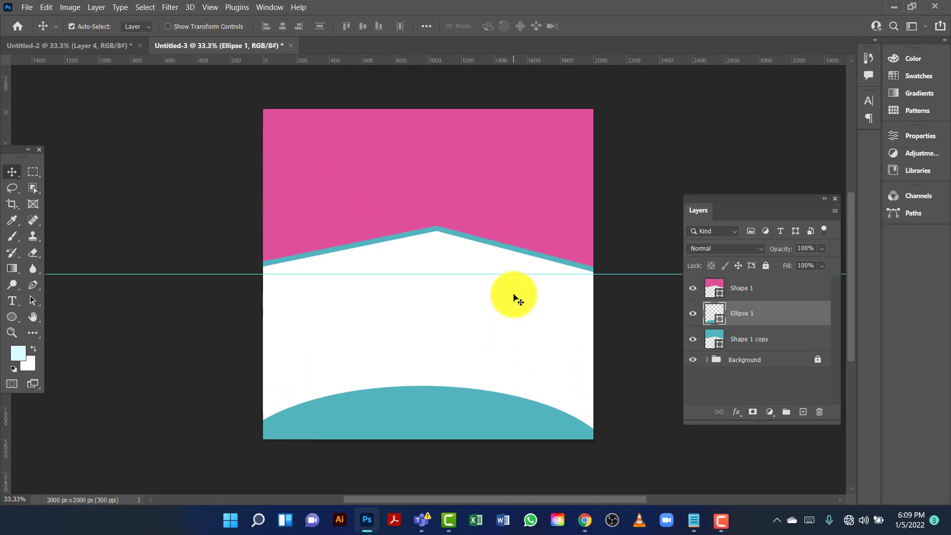
Copy the house photo from the Untitled-2 document into this design and place its layer above the pink shape.
left_click(114, 45)
left_click_drag(408, 164, 448, 248)
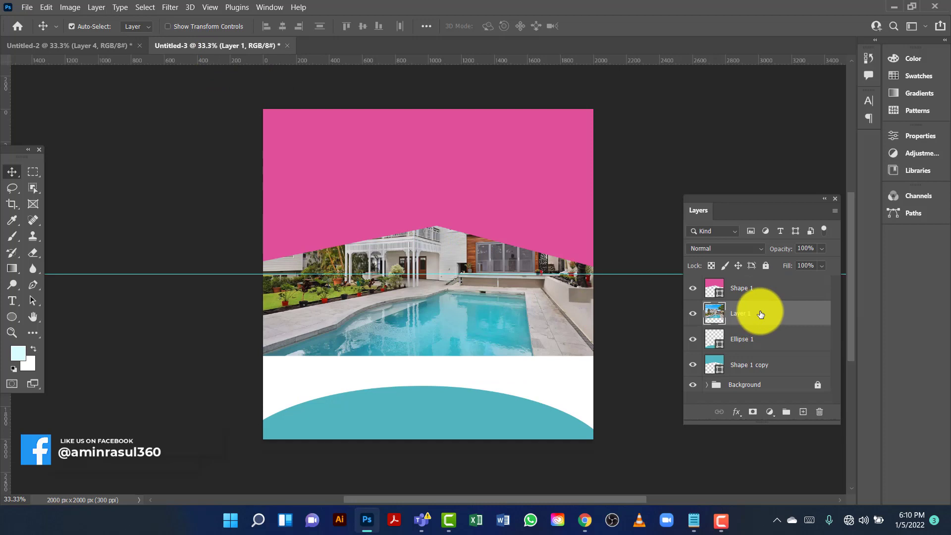
left_click_drag(760, 310, 755, 280)
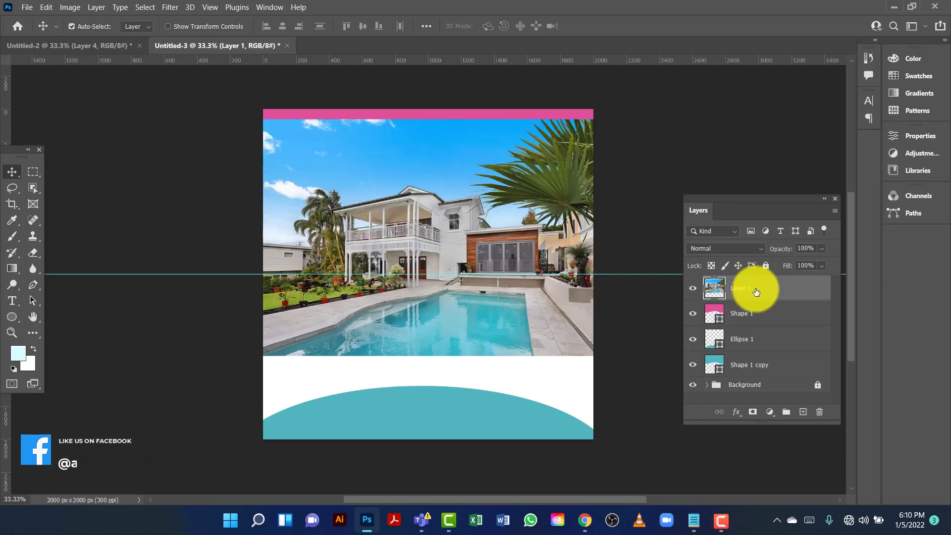
Free-transform the house photo to about 108.6% over the canvas's upper part and clip it to the pink shape layer.
left_click(71, 27)
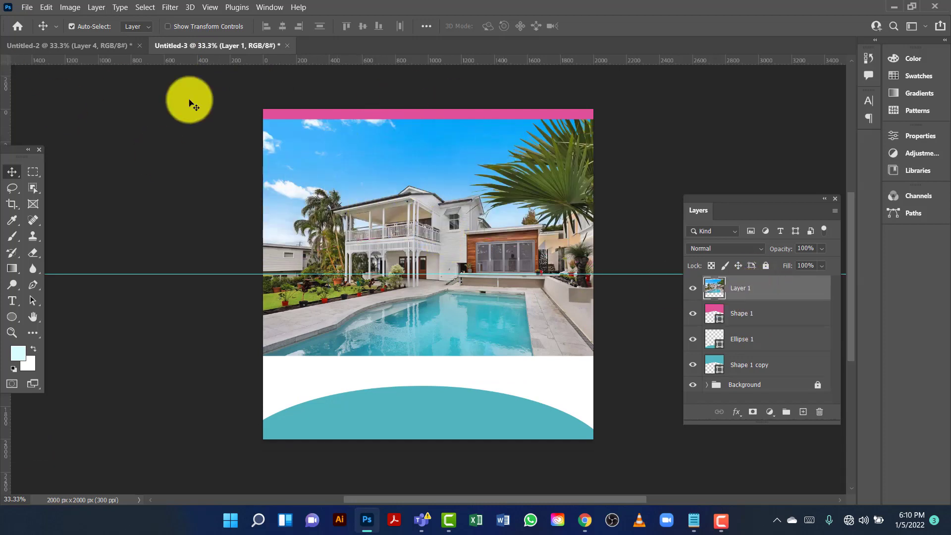
left_click(505, 193)
key("ctrl+t")
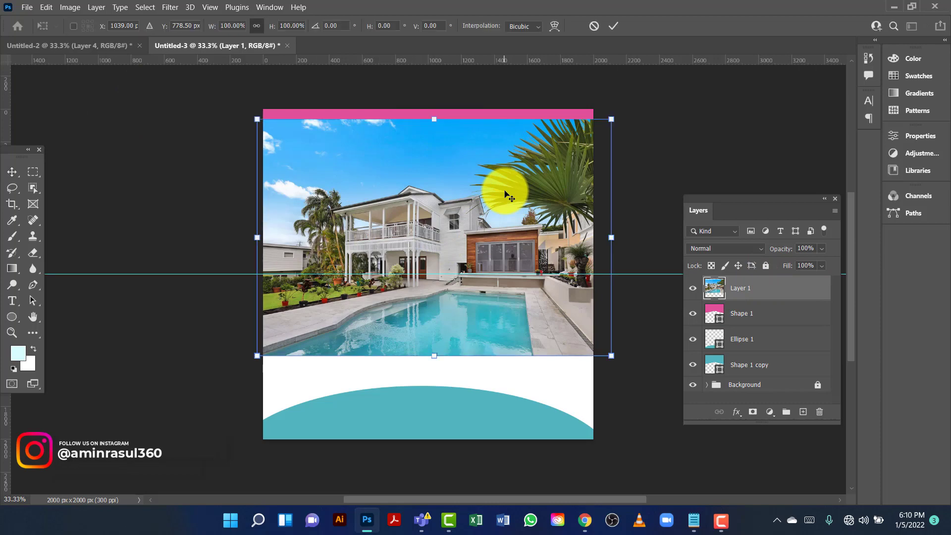
left_click_drag(614, 123, 581, 143)
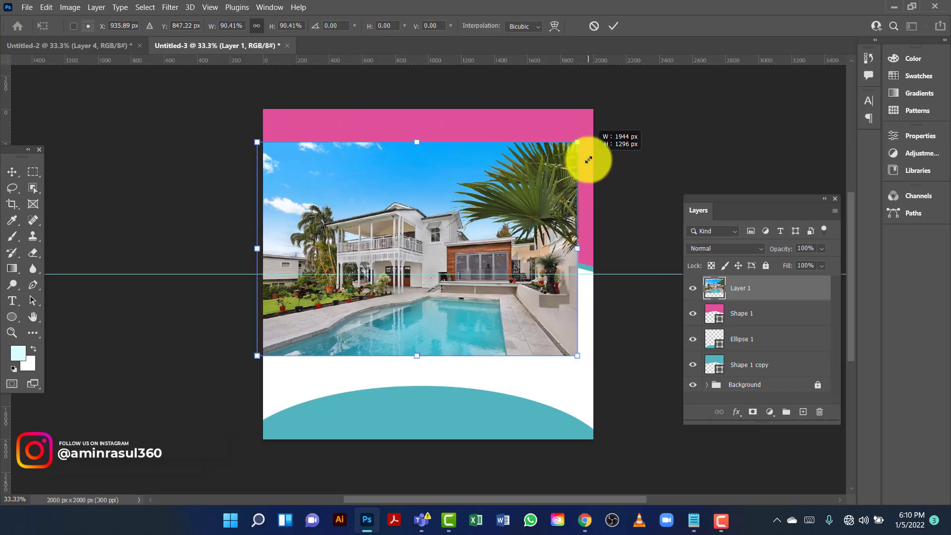
left_click_drag(471, 201, 470, 152)
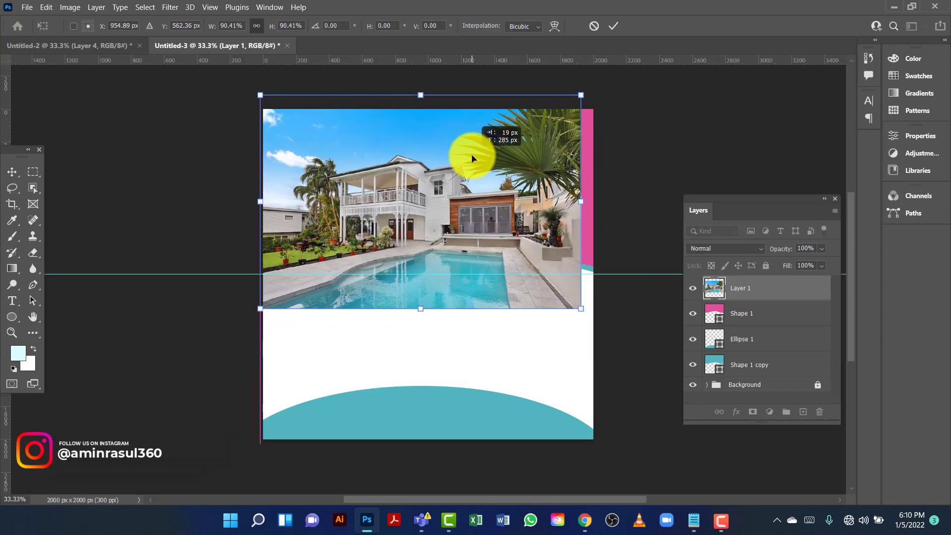
left_click_drag(579, 94, 645, 59)
left_click_drag(555, 143, 544, 157)
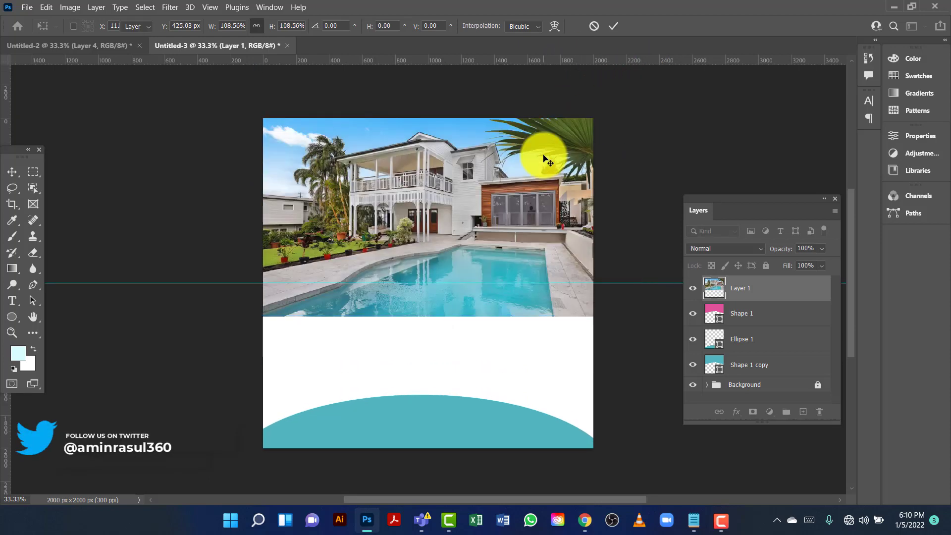
key("Return")
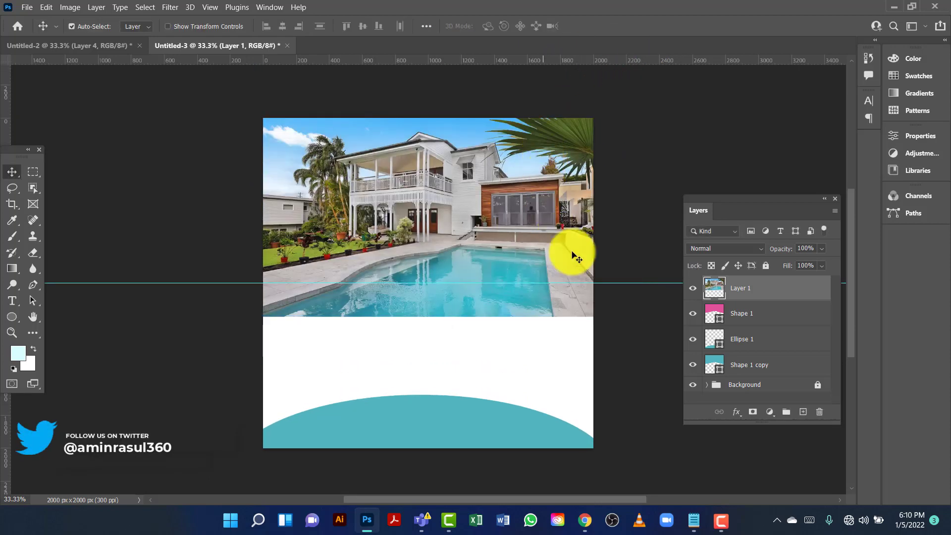
right_click(777, 296)
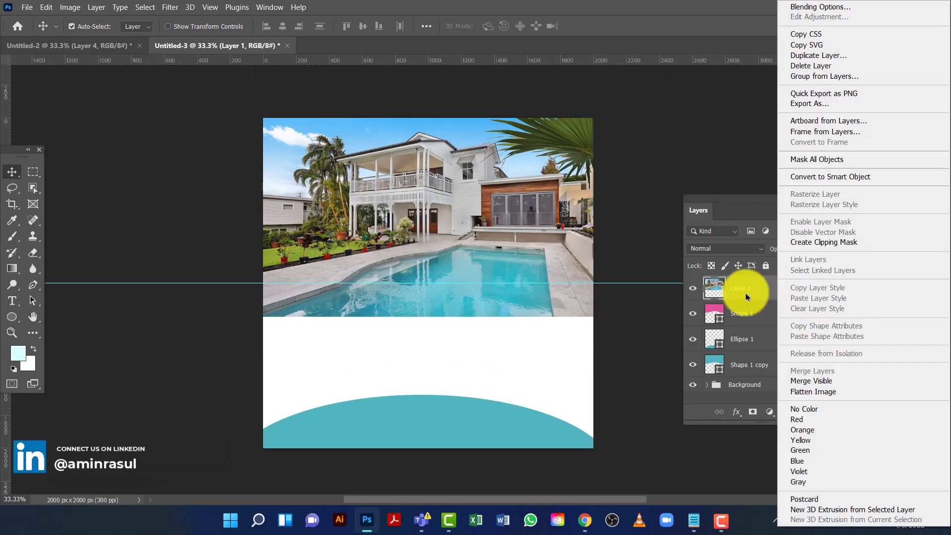
left_click(827, 246)
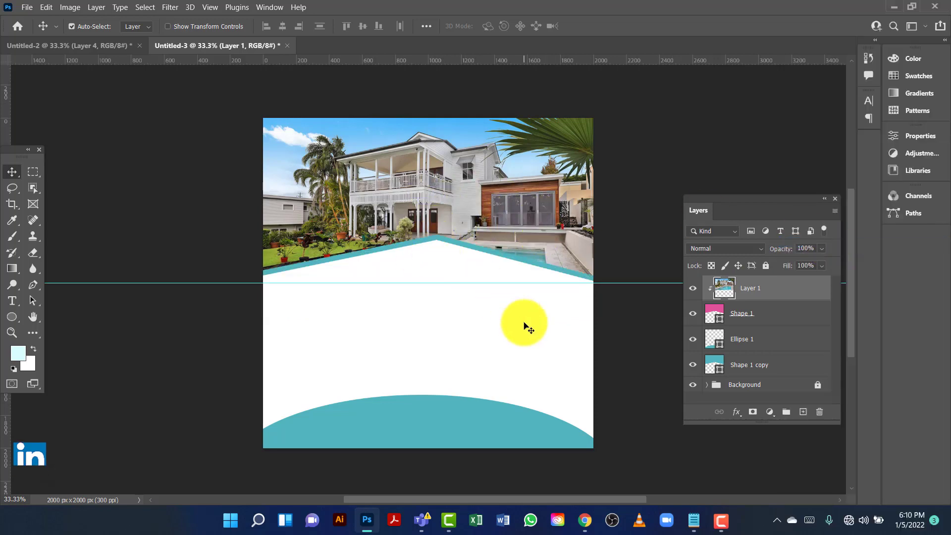
Draw a rounded rectangle about 274 by 410 px with 40 px corners, overlapping the canvas's top edge near the right side.
left_click(13, 322)
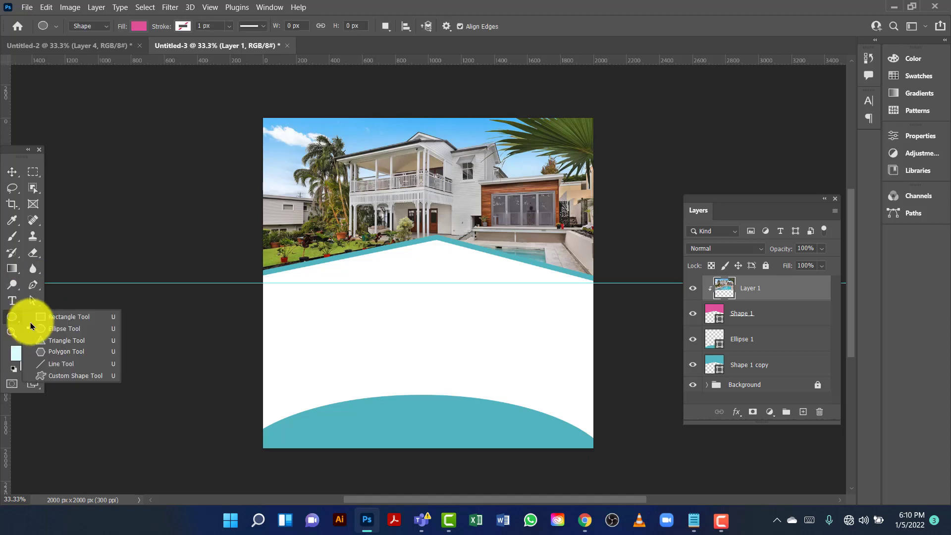
left_click(43, 320)
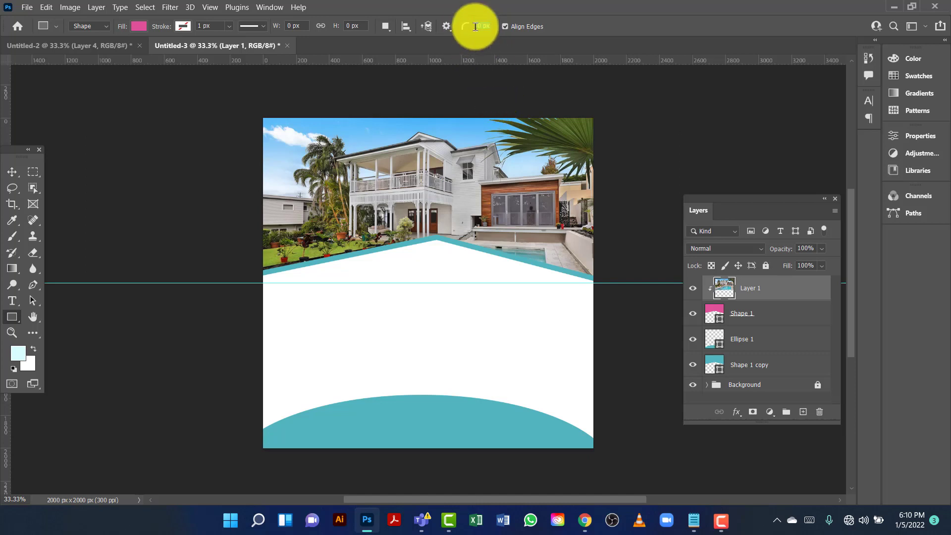
key("Return")
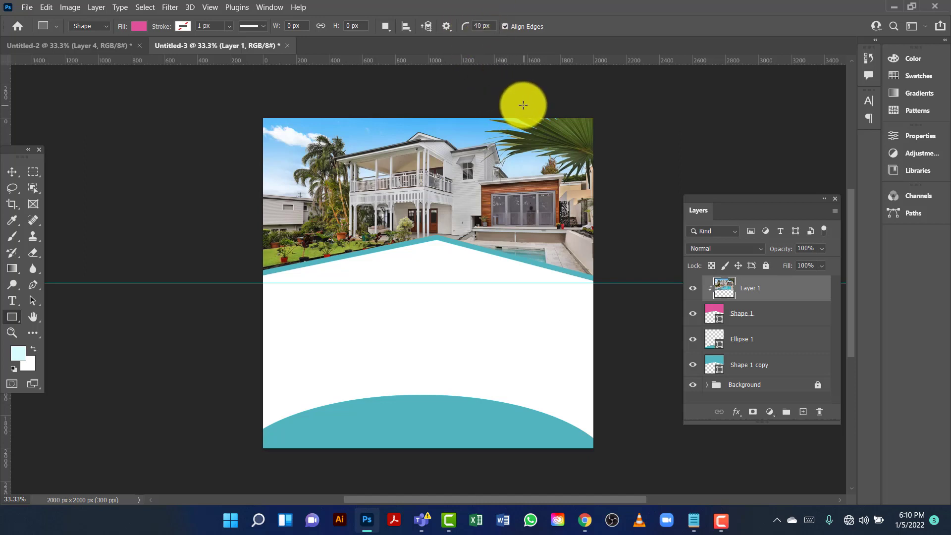
left_click_drag(516, 106, 562, 172)
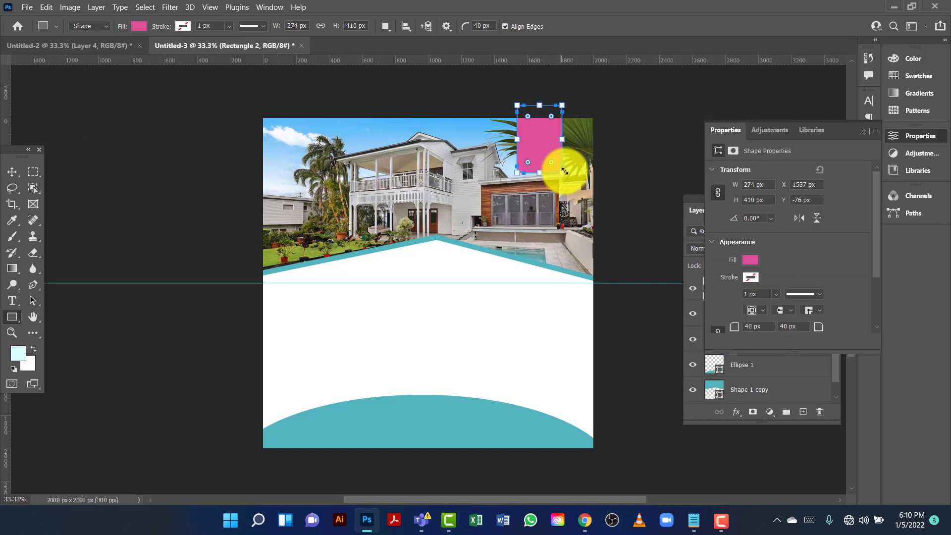
left_click(864, 133)
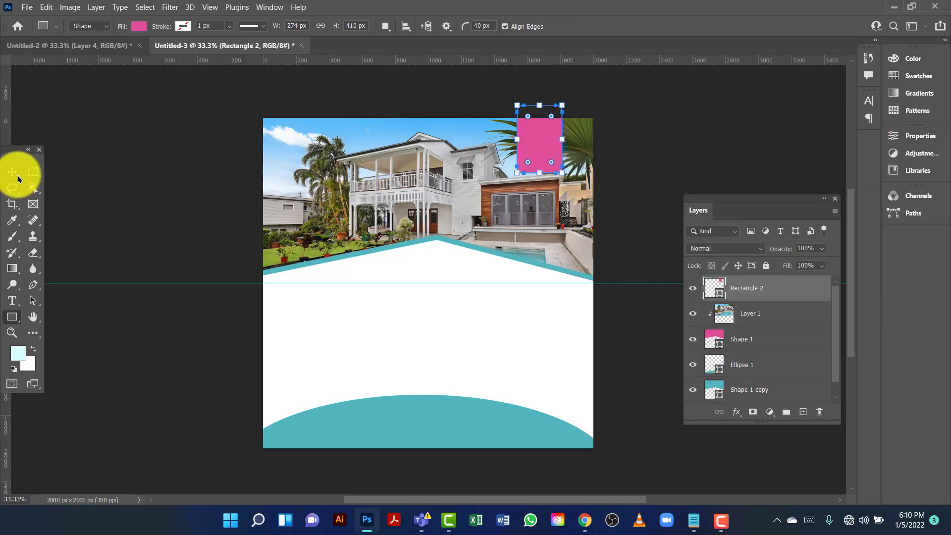
Fill the rounded rectangle with white and move it about 12 px to the right.
left_click(138, 25)
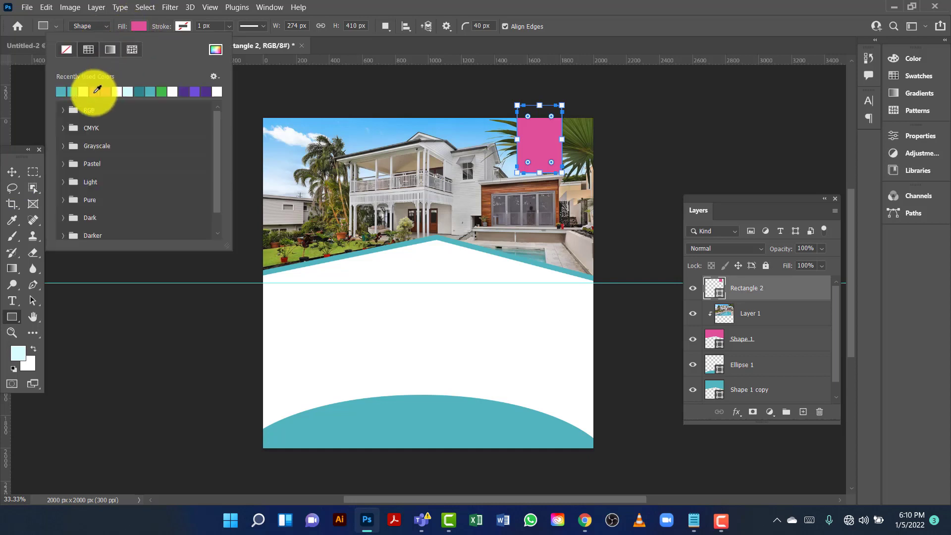
left_click(83, 91)
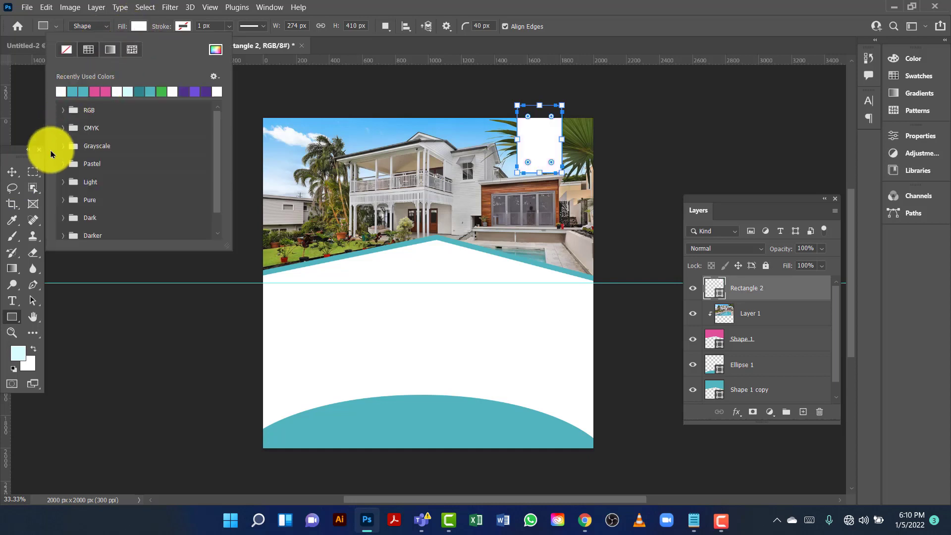
left_click(12, 171)
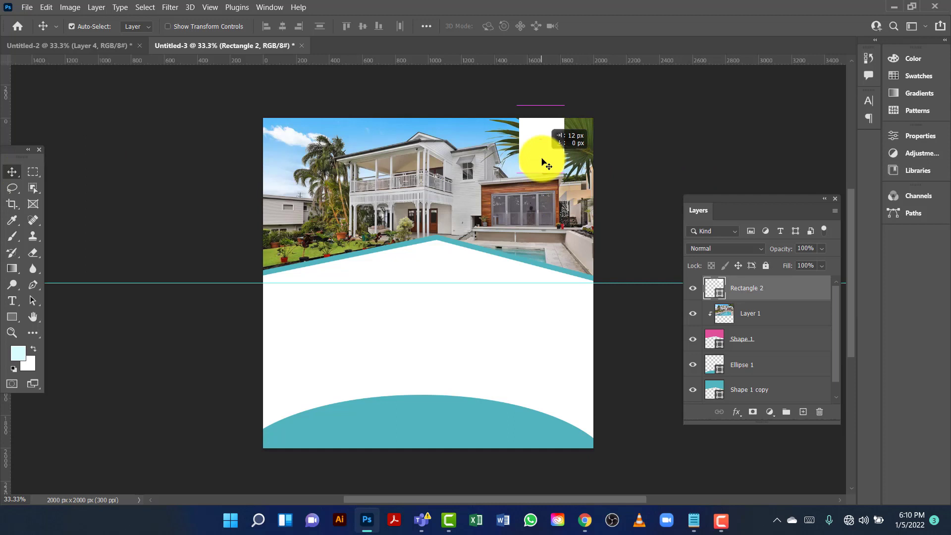
left_click_drag(541, 161, 542, 159)
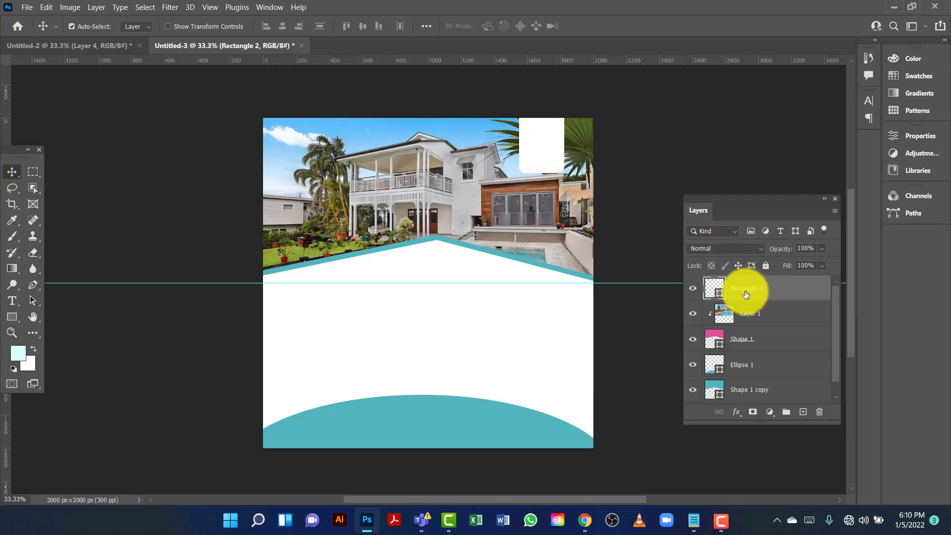
Duplicate the white rounded tab near the canvas's top edge, scale the copy to about 92.24% and fill it teal.
key("ctrl+j")
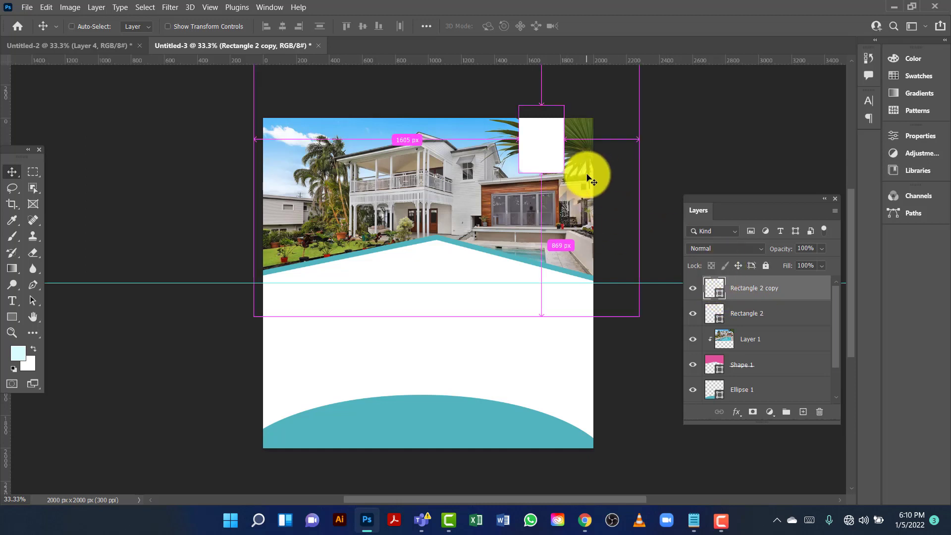
key("ctrl+t")
left_click_drag(563, 175, 557, 166)
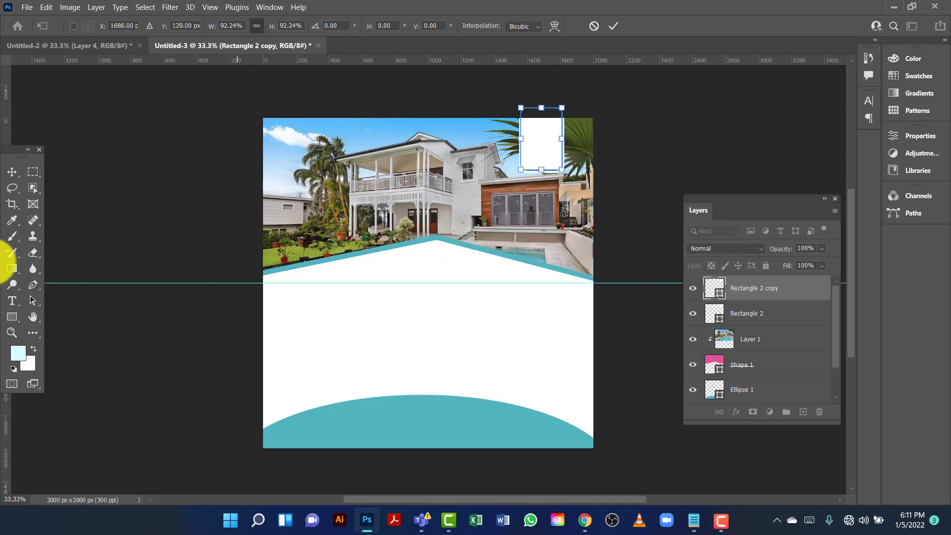
left_click(12, 316)
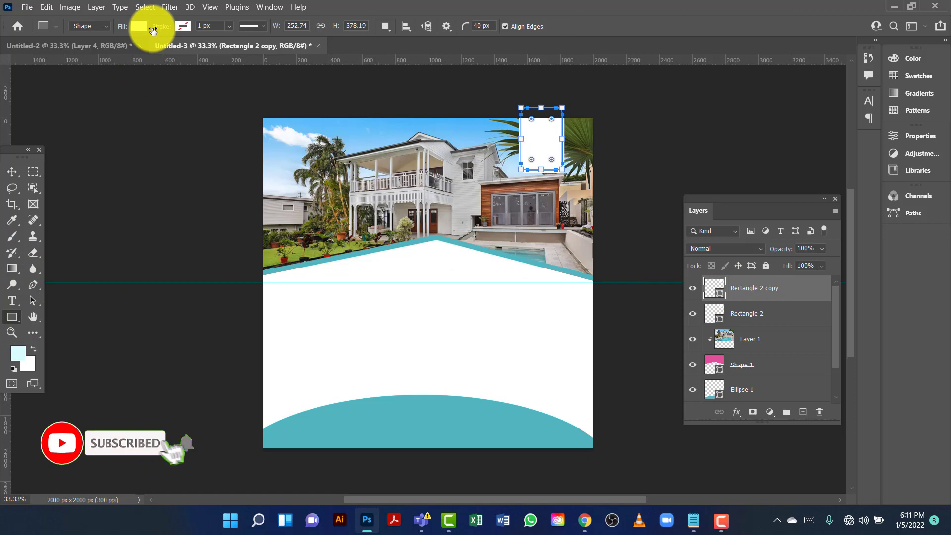
left_click(152, 31)
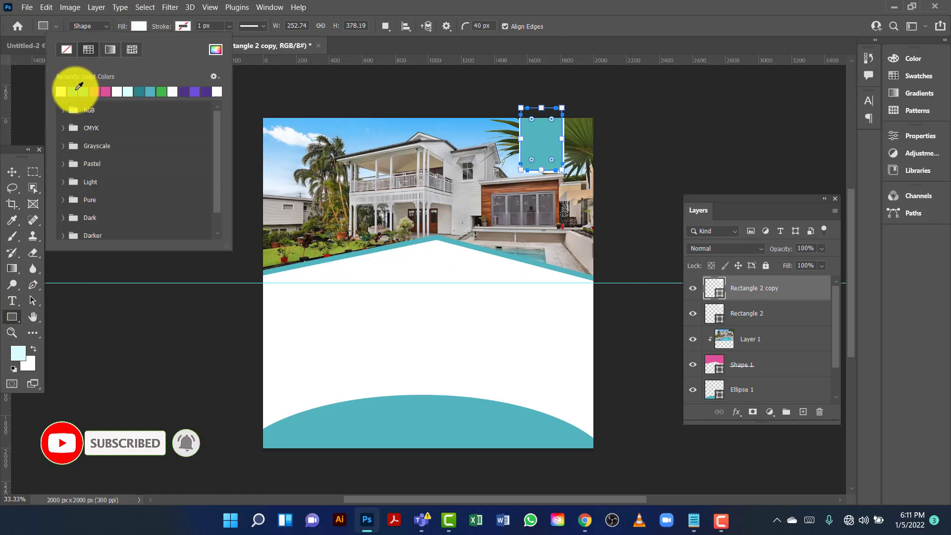
key("Escape")
key("v")
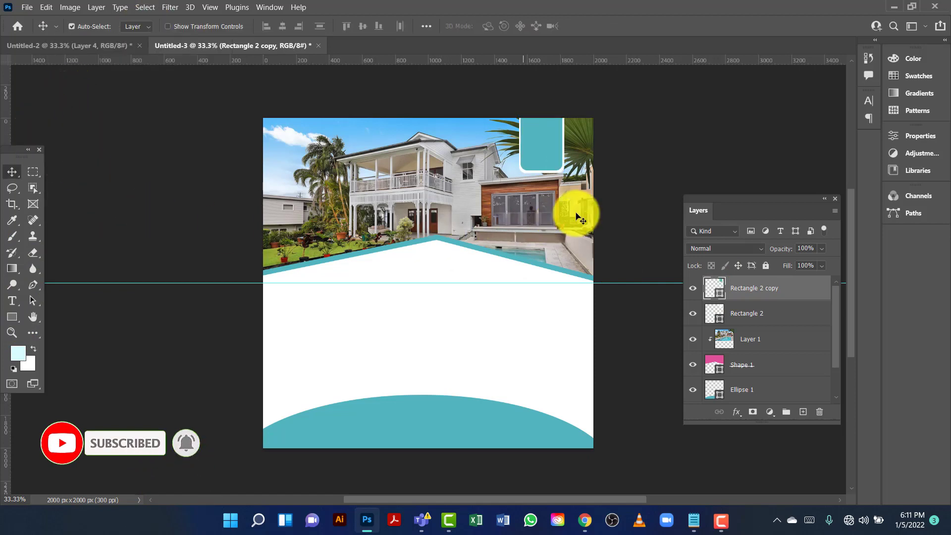
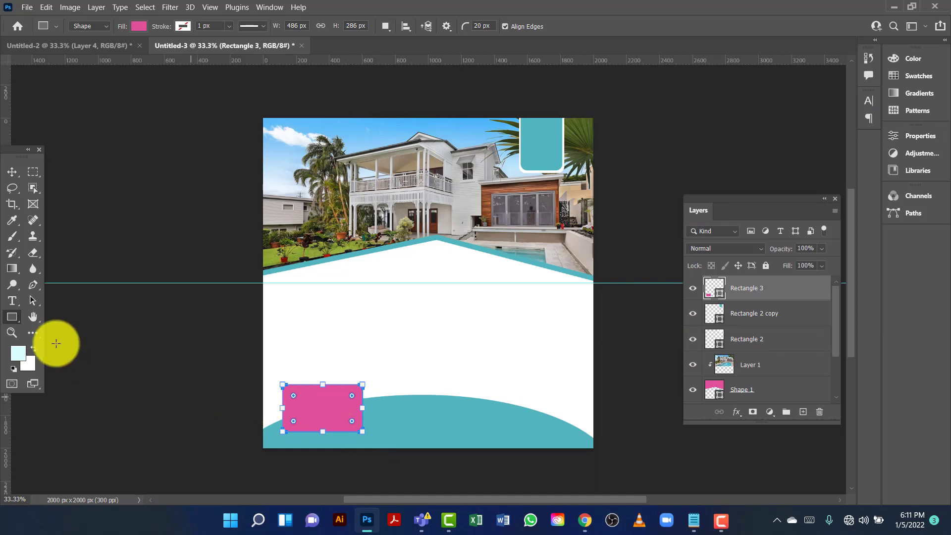
Fill the pink rounded rectangle near the canvas's lower-left corner with white and move it up about 33 px.
left_click(141, 28)
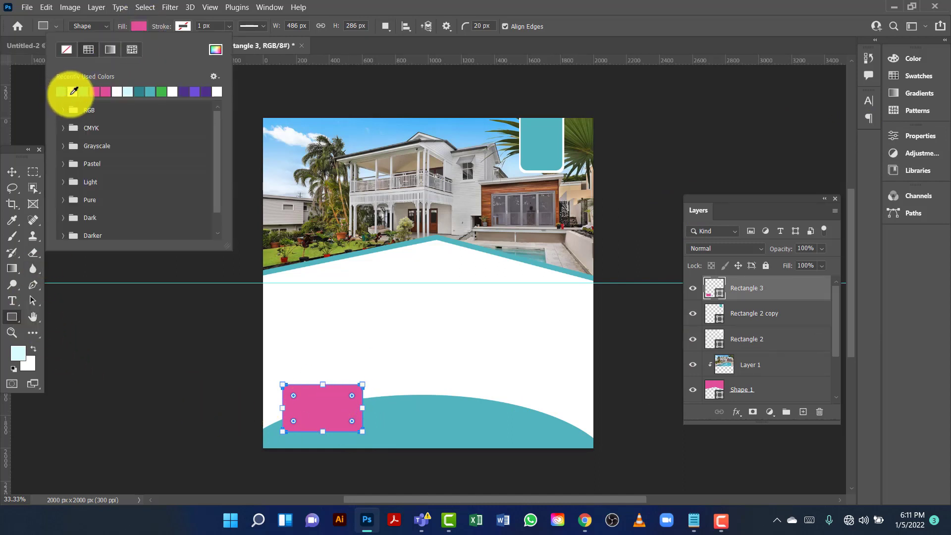
left_click(73, 91)
left_click(12, 171)
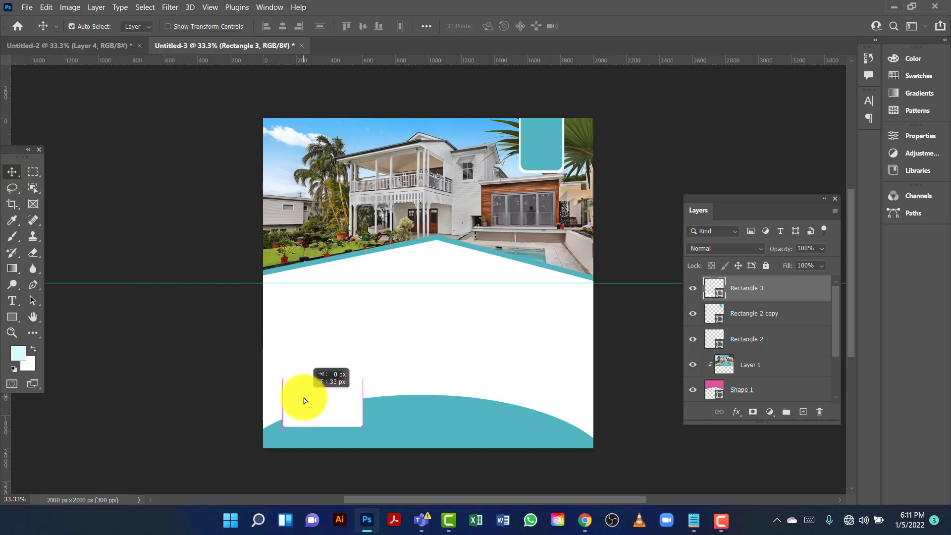
left_click_drag(304, 400, 304, 399)
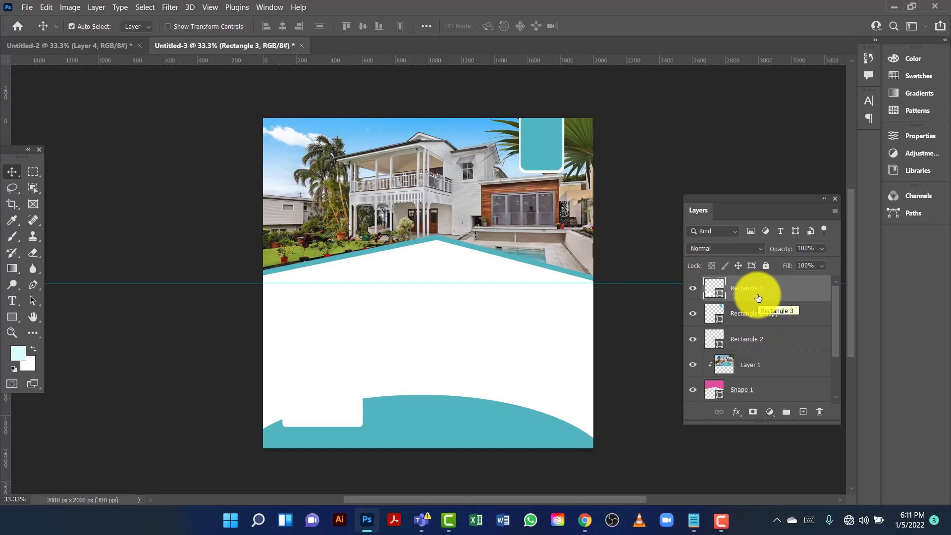
Duplicate the white lower-left rectangle, scale the copy to about 90.27% around its centre and fill it teal.
key("ctrl+j")
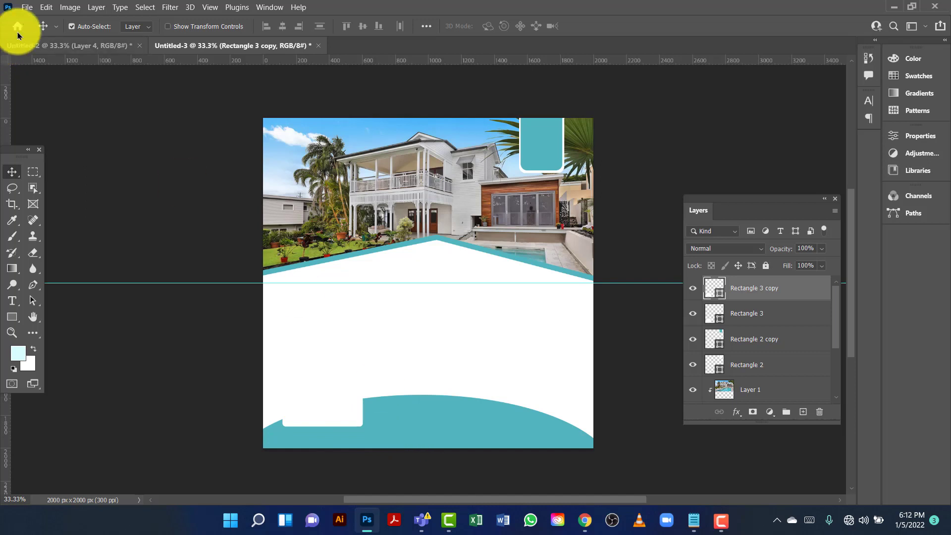
key("ctrl+t")
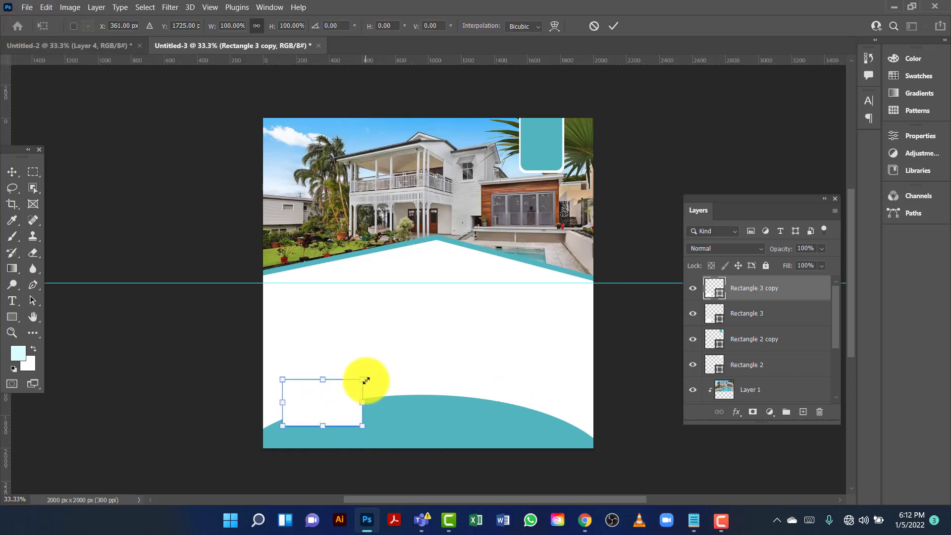
left_click_drag(364, 382, 354, 384)
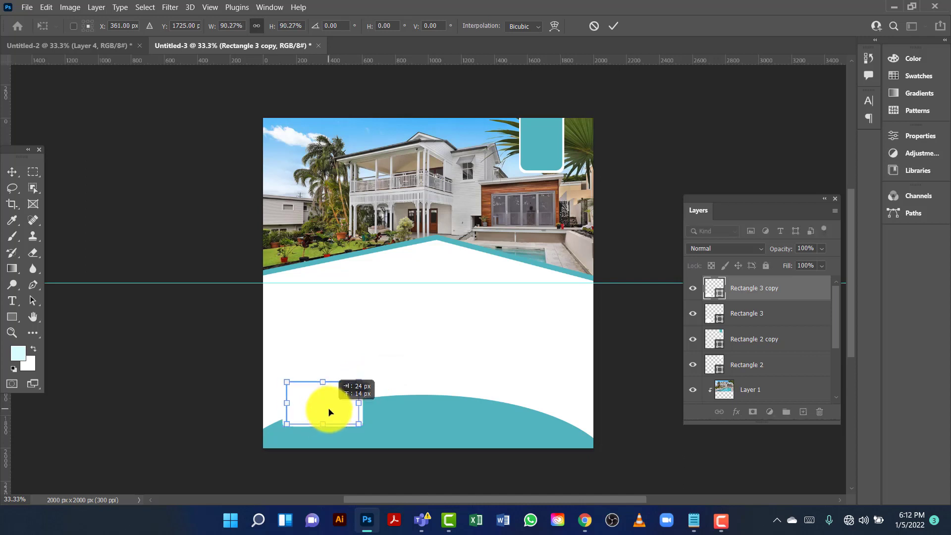
left_click(10, 322)
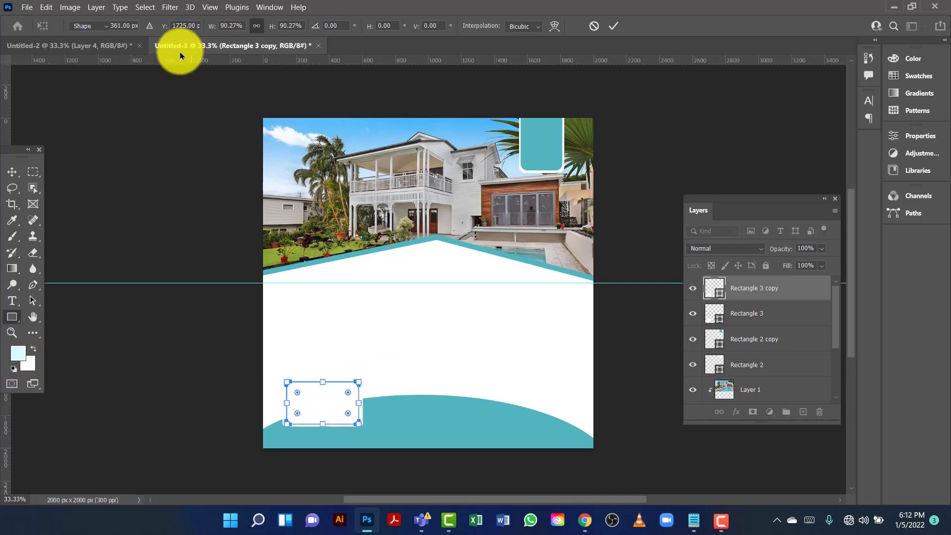
left_click(138, 26)
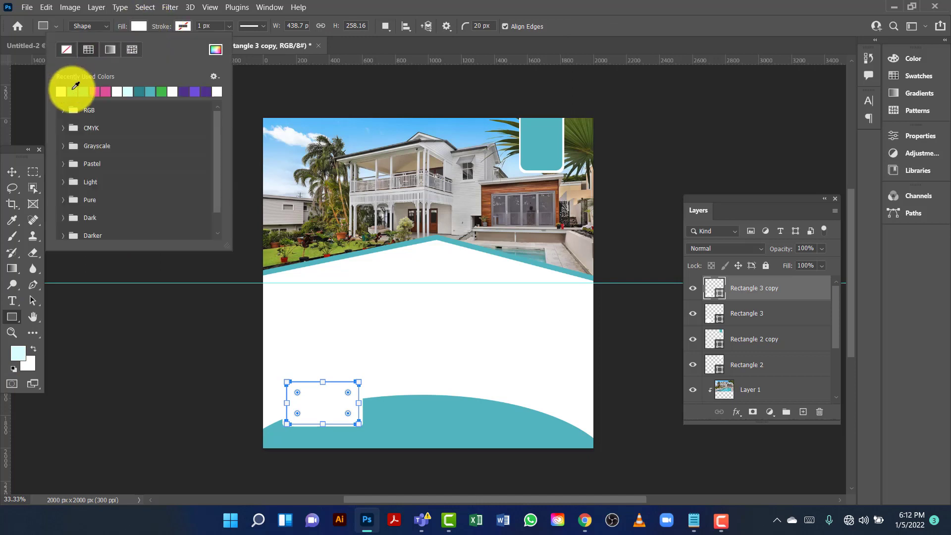
left_click(75, 89)
left_click(13, 171)
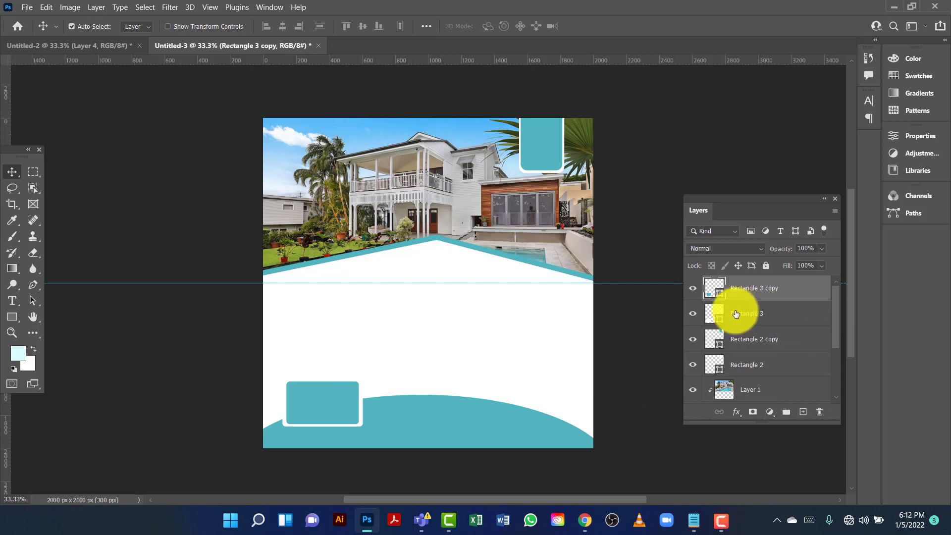
Duplicate the white-and-teal rectangle pair twice to the right, forming a level row of three bordered boxes.
left_click(786, 319, "shift")
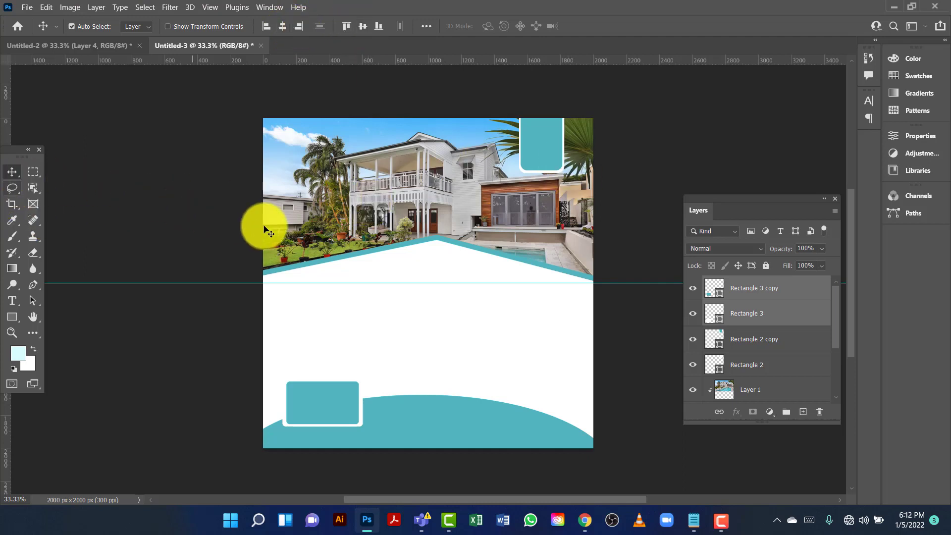
left_click(174, 205)
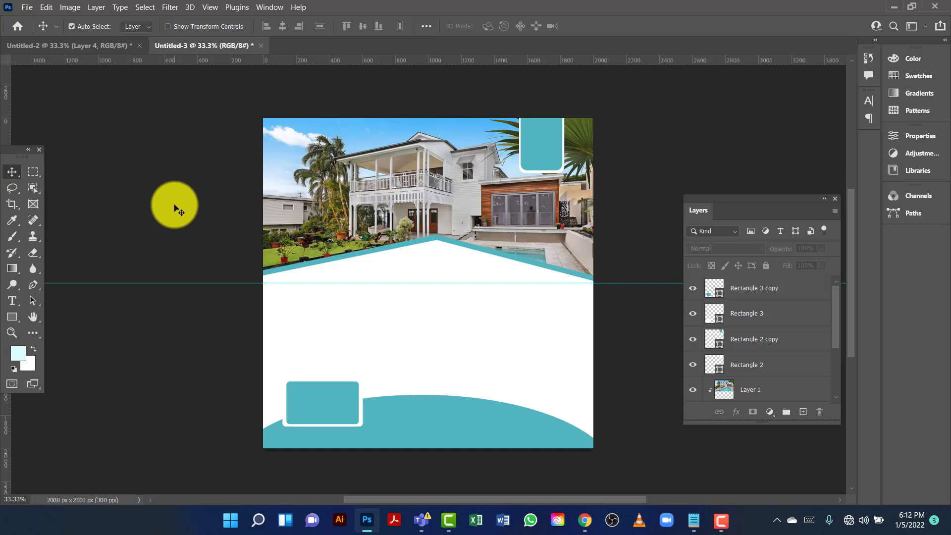
left_click(770, 290)
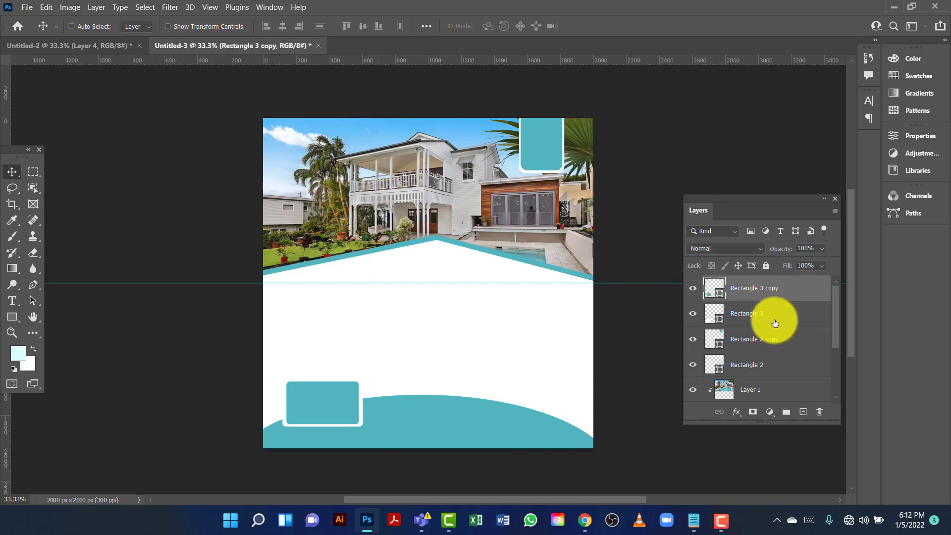
left_click(775, 322, "ctrl")
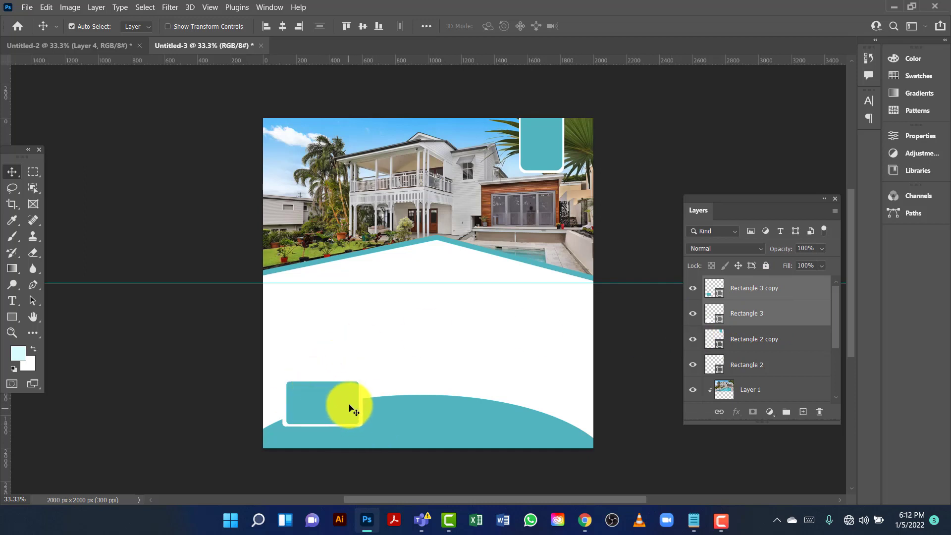
left_click_drag(367, 400, 502, 397)
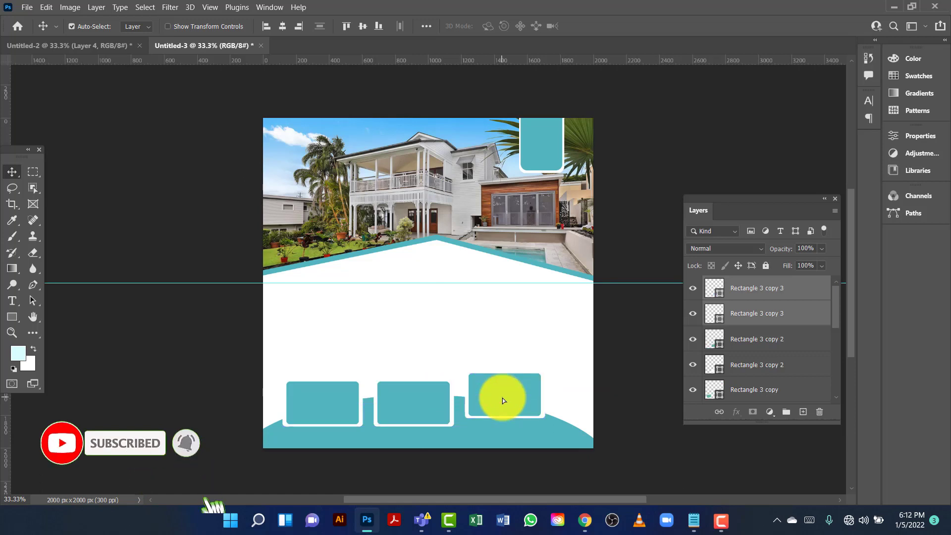
key("ctrl+z")
left_click_drag(435, 400, 529, 407)
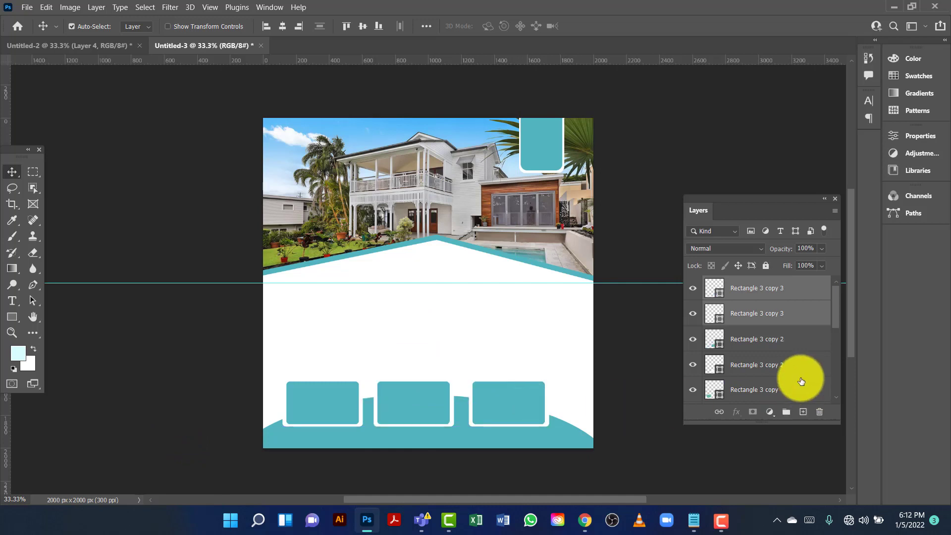
Select the three bordered boxes together with the upper bordered tab and move them about 70 px to the right.
scroll(800, 370, "down", 3)
scroll(783, 365, "down", 3)
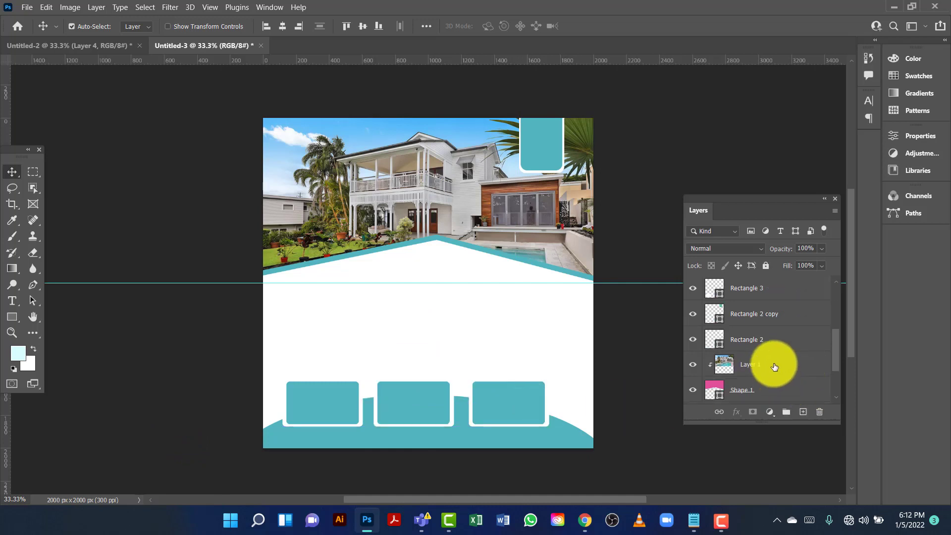
scroll(776, 335, "up", 6)
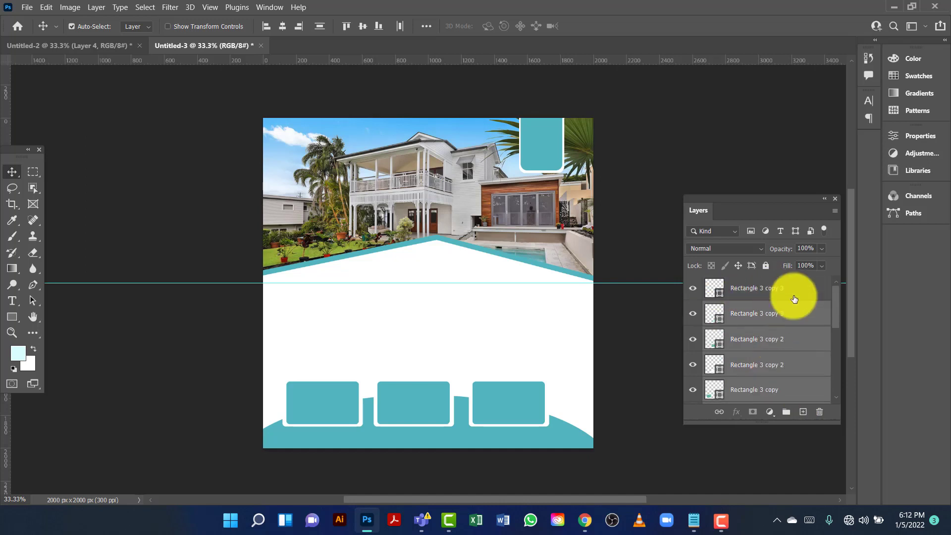
left_click(789, 296, "ctrl")
left_click_drag(503, 409, 522, 411)
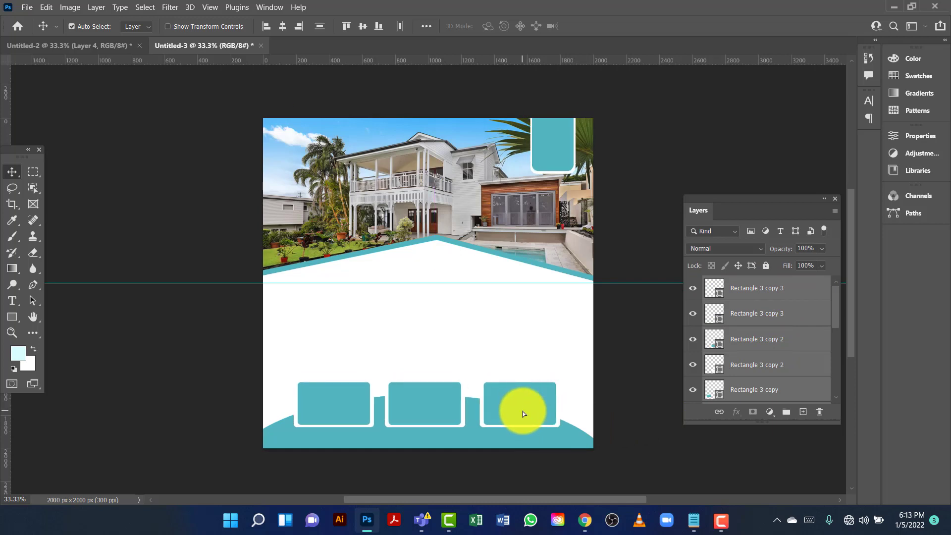
left_click(108, 222)
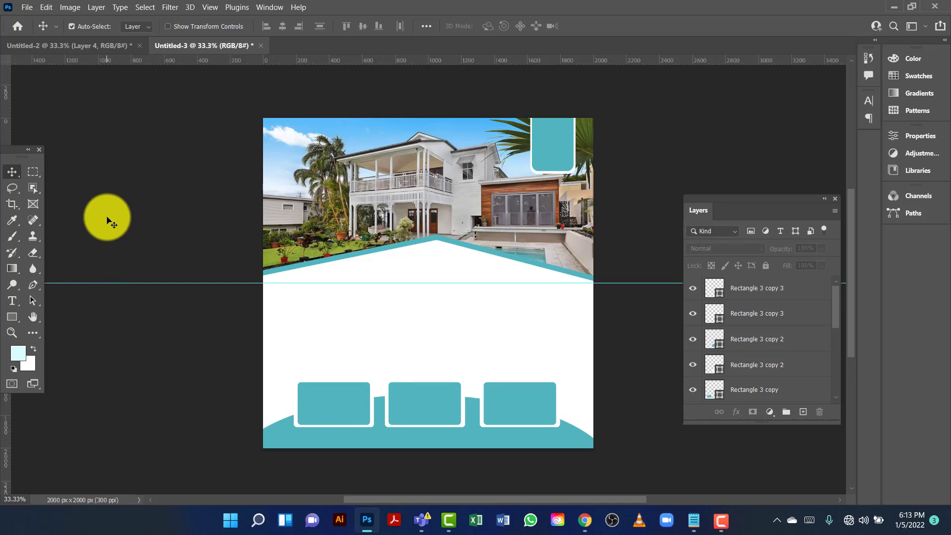
Duplicate the teal ellipse at the canvas's bottom, offset the copy slightly upward and fill it pink.
left_click(354, 450)
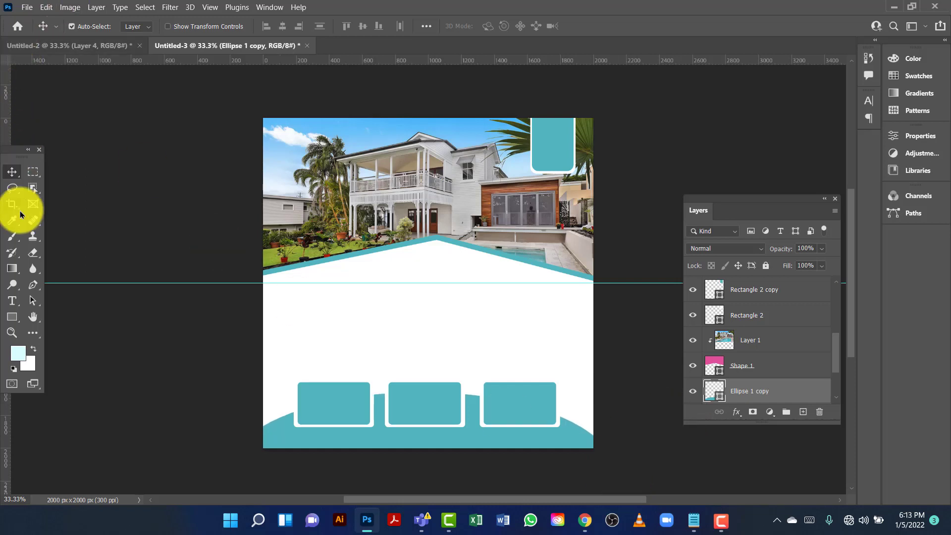
left_click(13, 316)
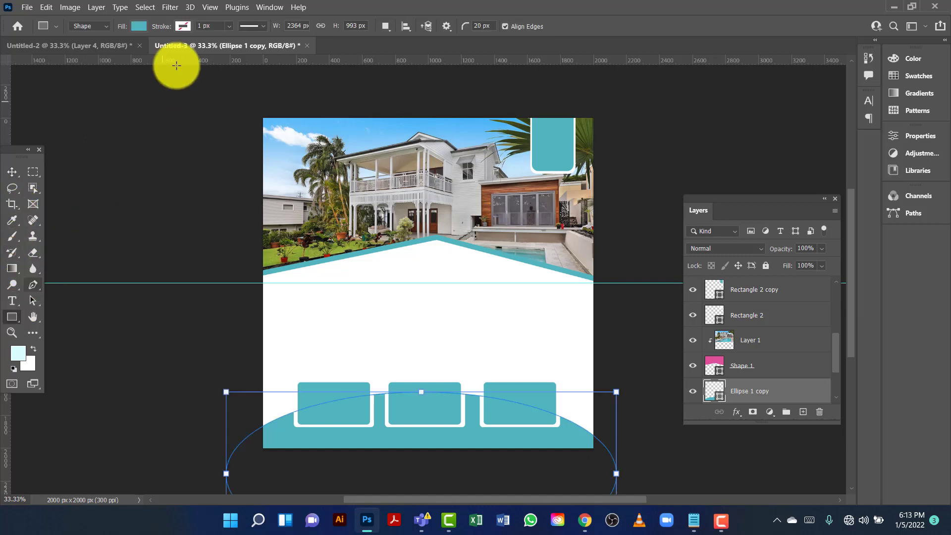
left_click(140, 26)
left_click(101, 86)
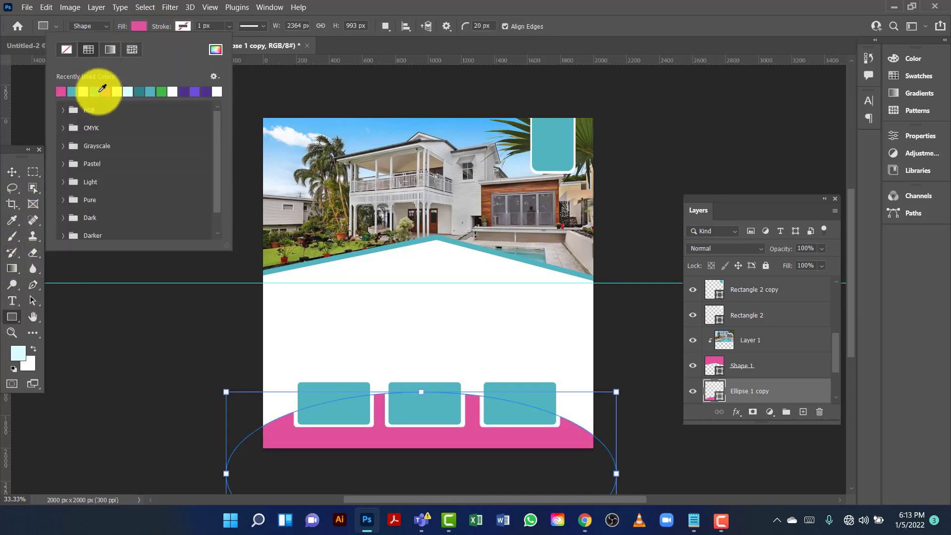
left_click(3, 174)
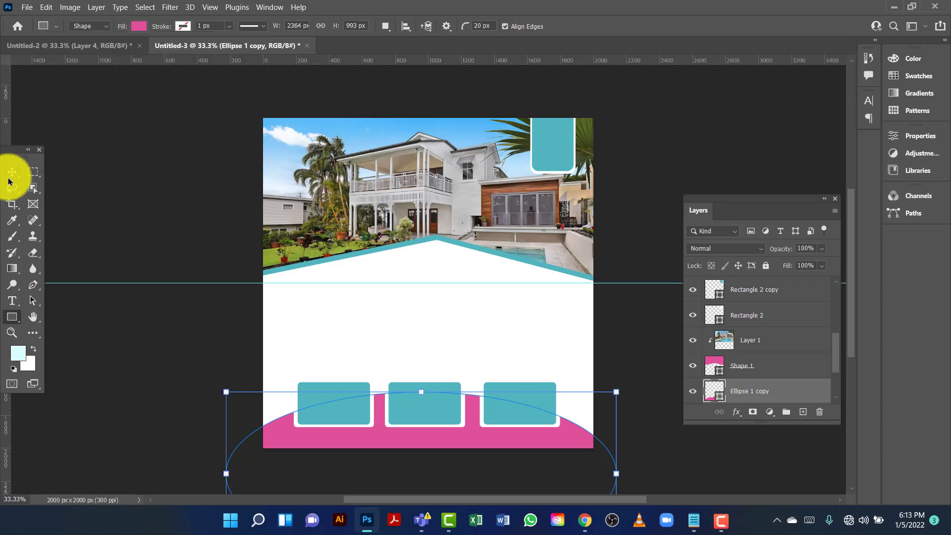
left_click(11, 171)
Place the pink ellipse layer directly beneath the teal Ellipse 1 layer so it forms a thin outline.
scroll(766, 394, "down", 1)
mouse_move(766, 395)
left_mouse_down()
mouse_move(768, 367)
mouse_move(755, 393)
left_mouse_up()
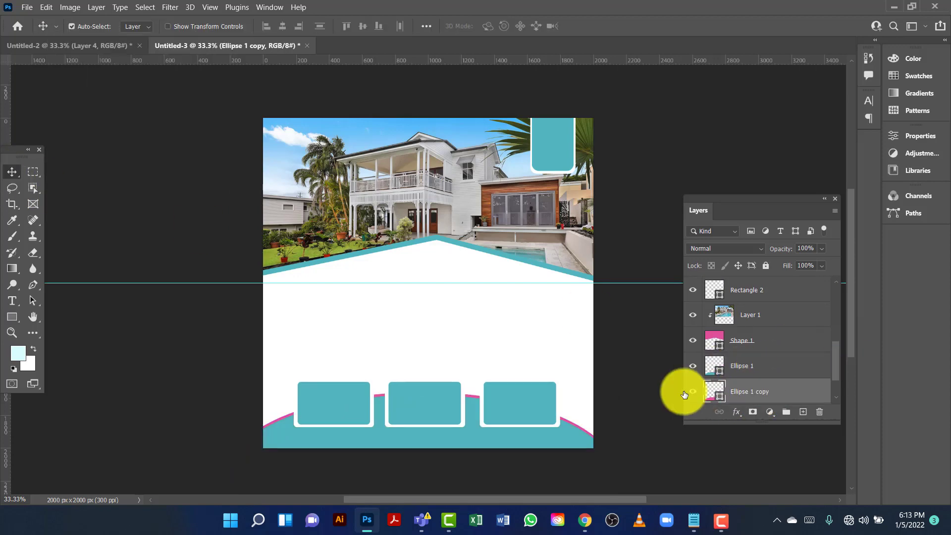
scroll(685, 388, "down", 2)
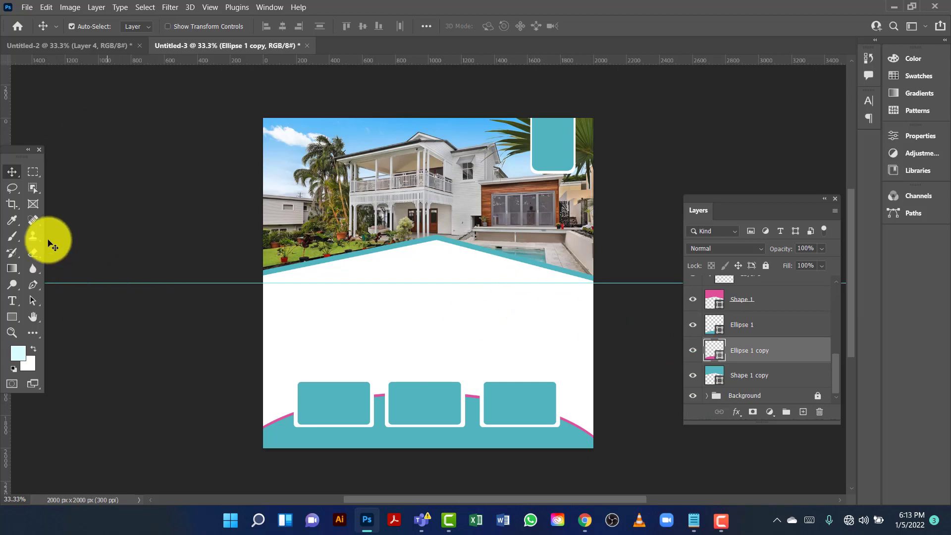
left_click(95, 194)
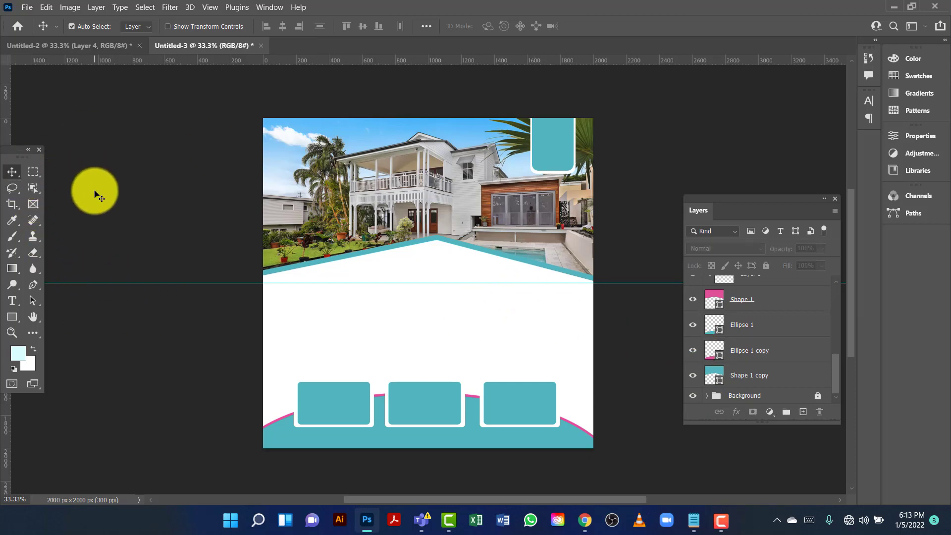
In Untitled-2, move the house photo up, and copy the dining room photo into Untitled-3 over the middle box.
left_click(96, 45)
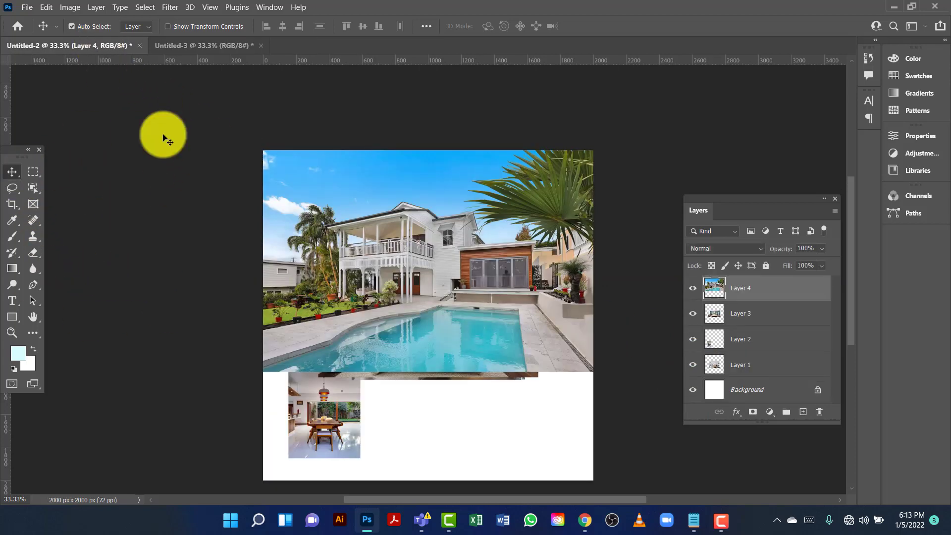
left_click_drag(403, 282, 403, 227)
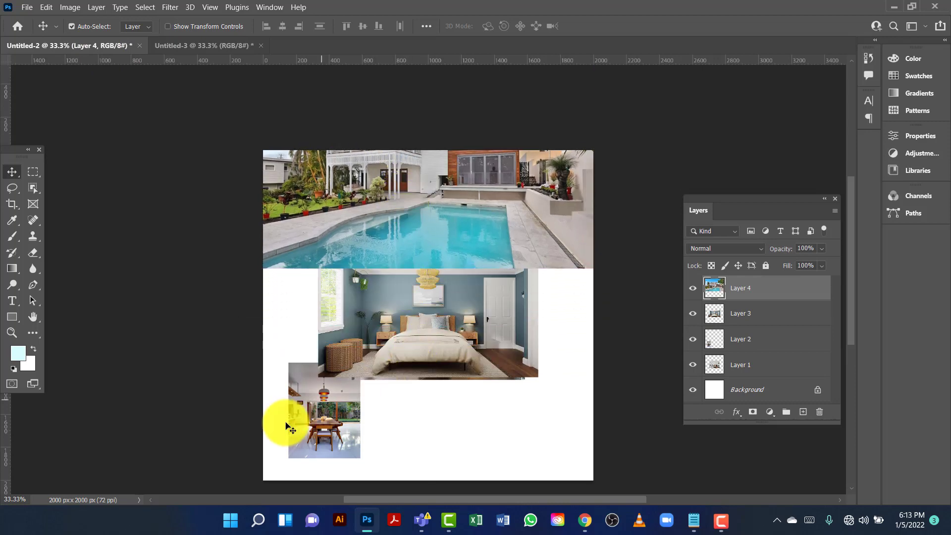
left_click_drag(329, 415, 439, 364)
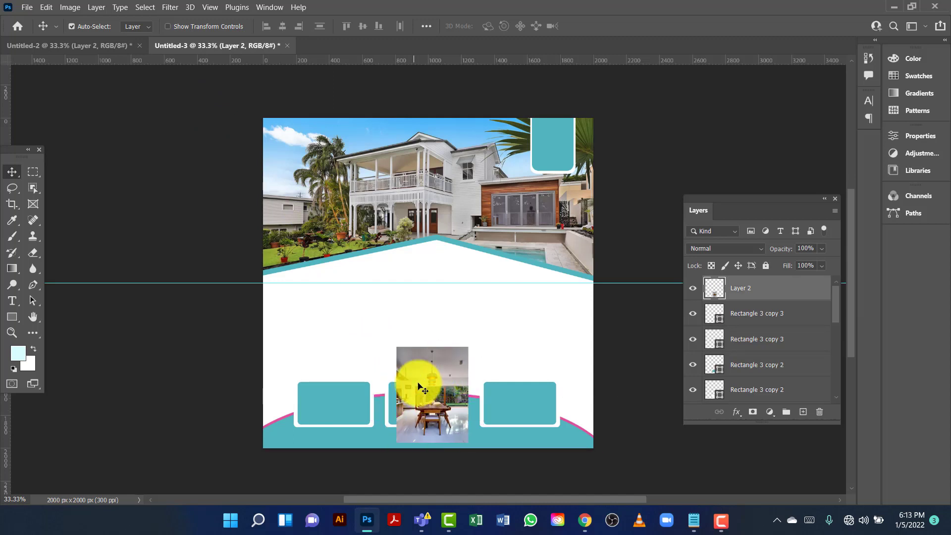
Enlarge the dining room photo slightly and shift it to cover the whole middle box.
key("ctrl+t")
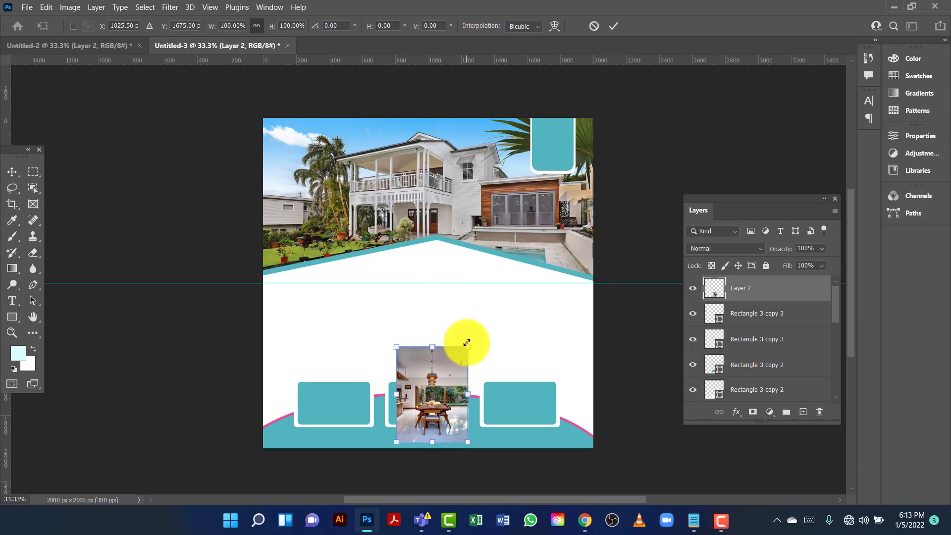
mouse_move(466, 342)
left_mouse_down()
mouse_move(475, 324)
mouse_move(479, 334)
left_mouse_up()
left_click_drag(450, 365, 444, 368)
key("Return")
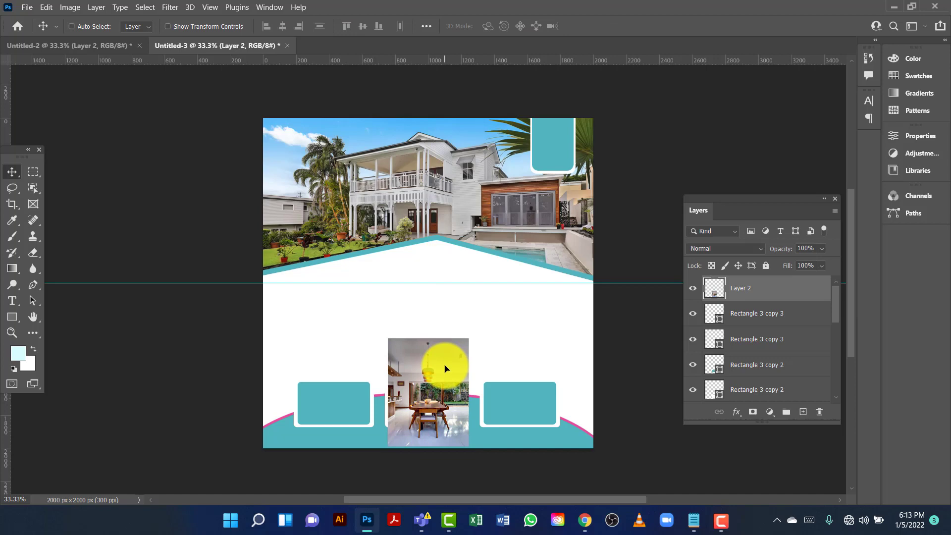
Place the dining room layer directly above the middle box's upper Rectangle 3 copy 2 layer and clip it to that box.
key("ctrl+bracketleft")
key("ctrl+bracketleft")
key("ctrl+bracketleft")
key("ctrl+bracketright")
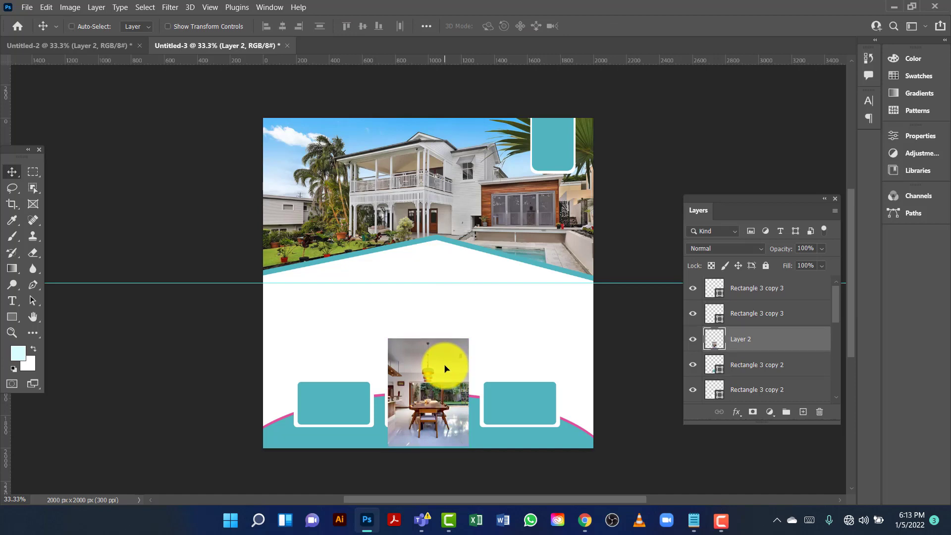
key("ctrl")
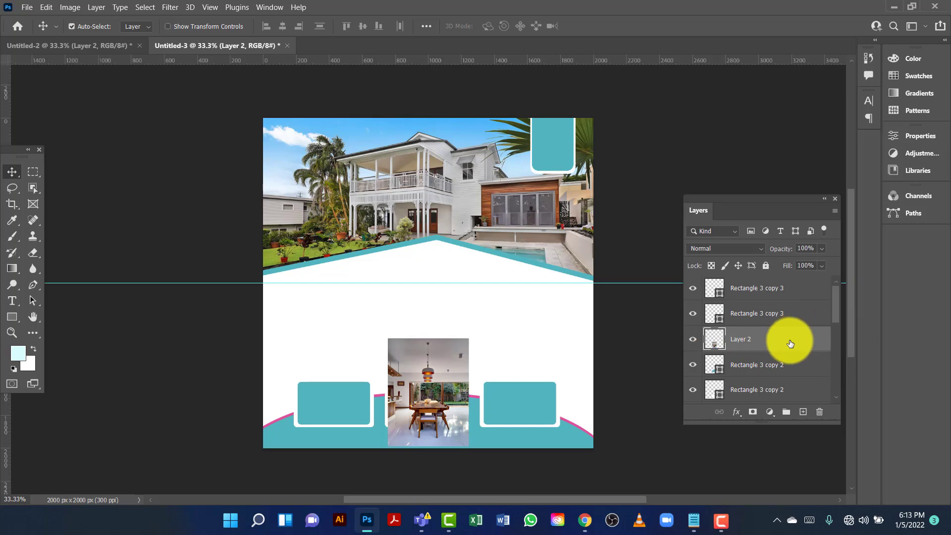
right_click(790, 343)
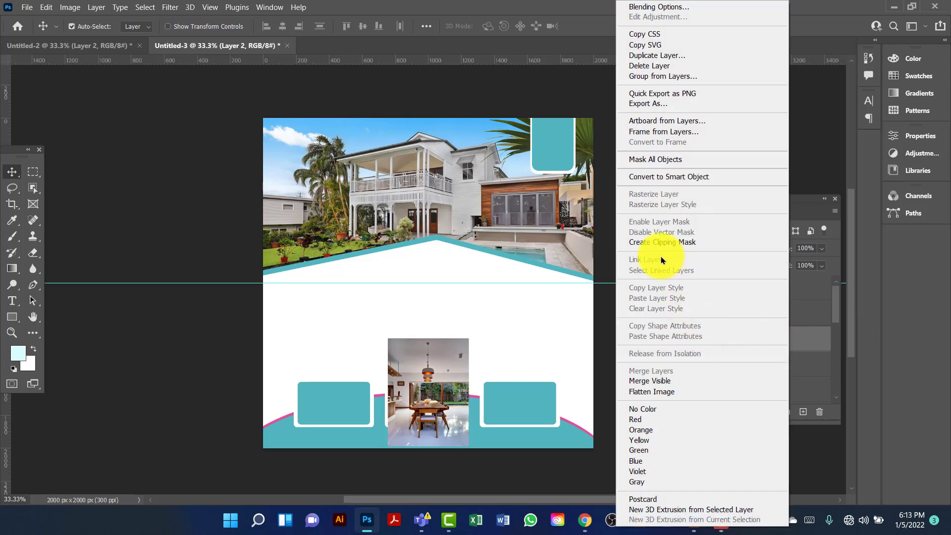
left_click(673, 243)
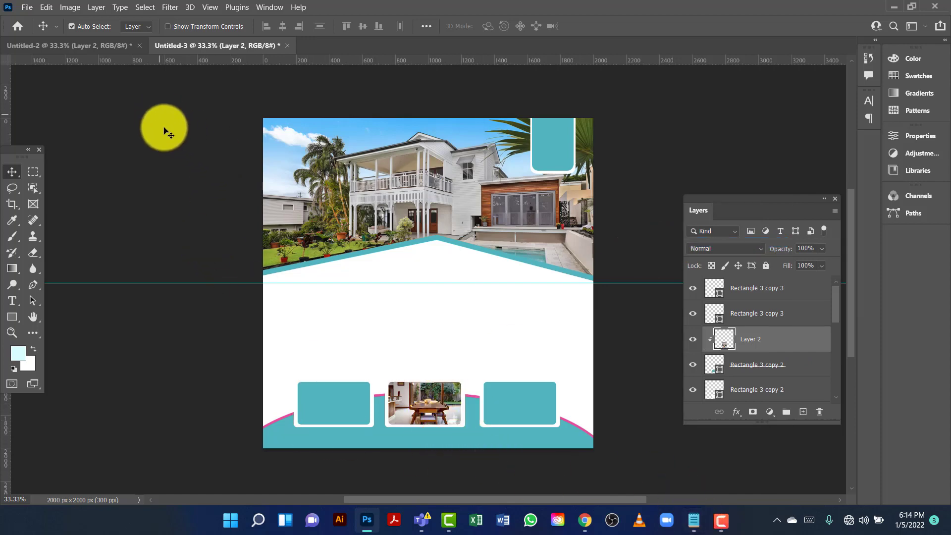
Copy the bedroom photo from Untitled-2 into Untitled-3, scale it to 42.23% and position it over the right box.
left_click(78, 49)
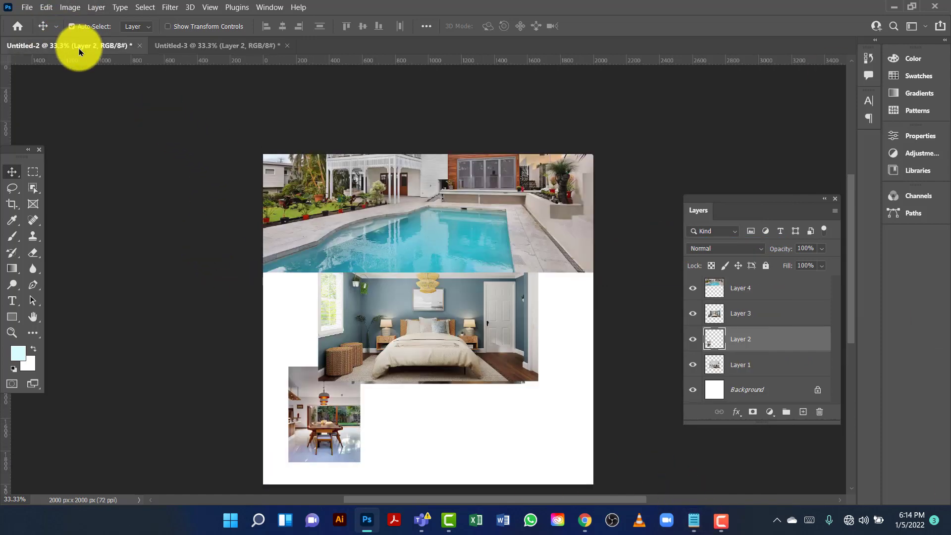
left_click_drag(431, 350, 530, 387)
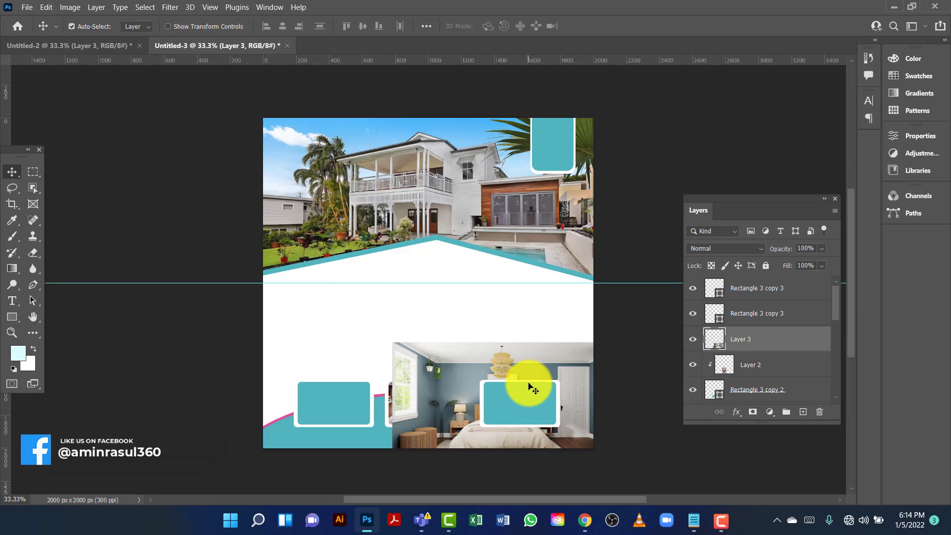
key("ctrl+t")
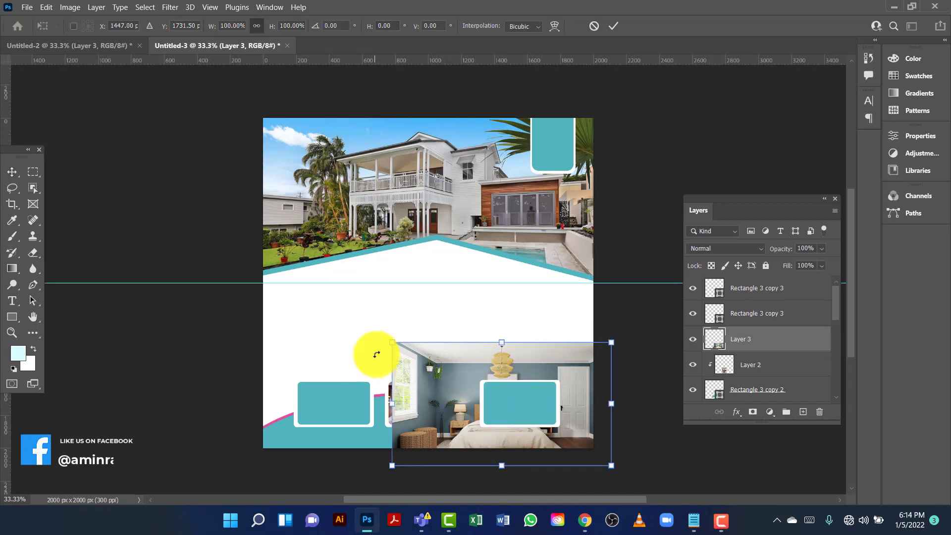
left_click_drag(389, 345, 517, 416)
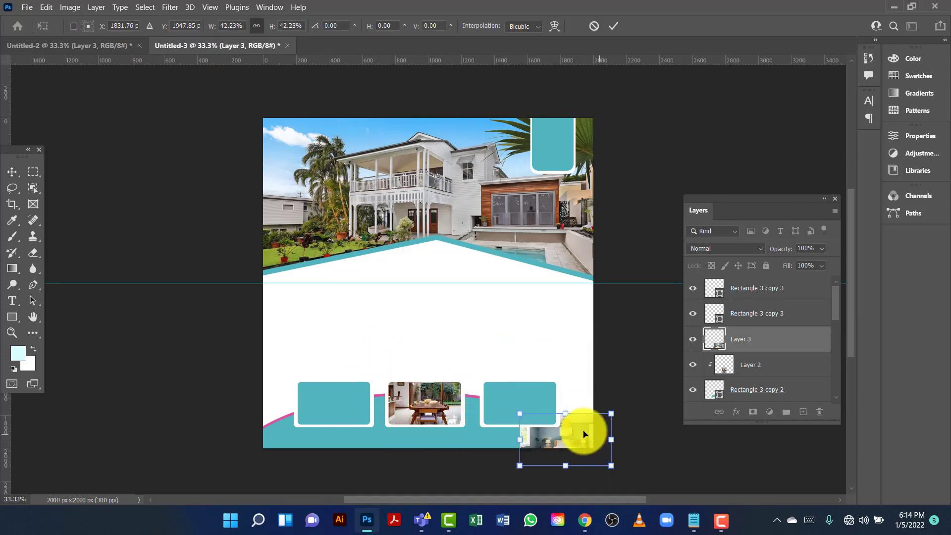
left_click_drag(583, 434, 530, 395)
left_click(12, 176)
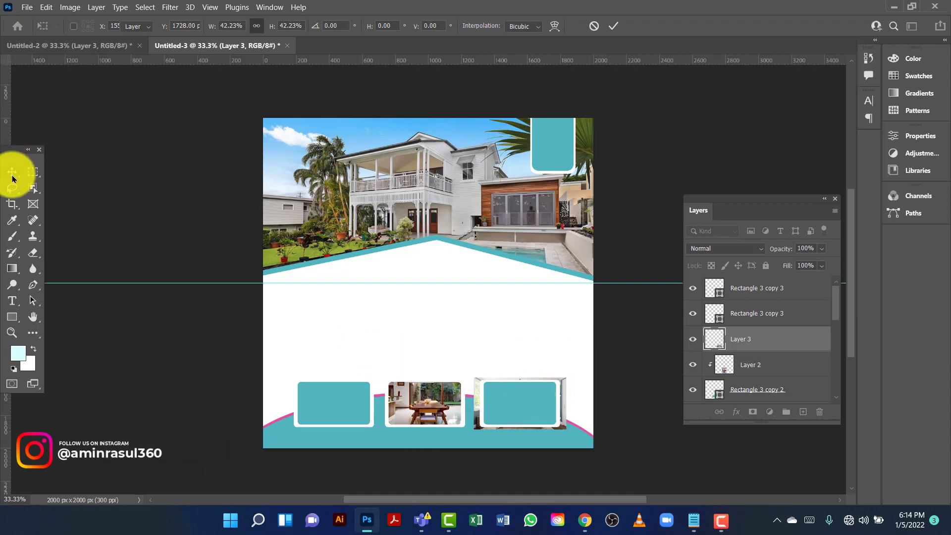
Bring the bedroom photo layer to the top of the stack and clip it to the right box.
key("ctrl+shift+bracketright")
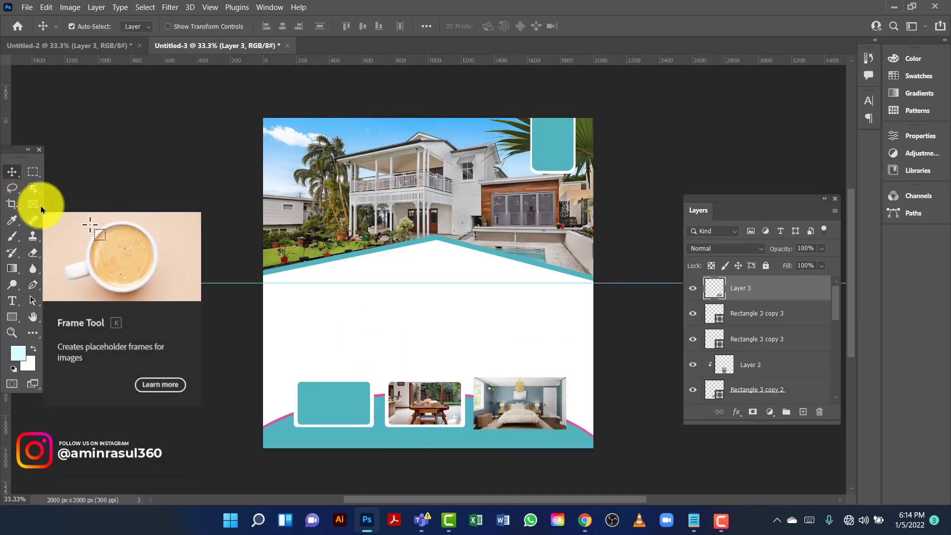
right_click(768, 294)
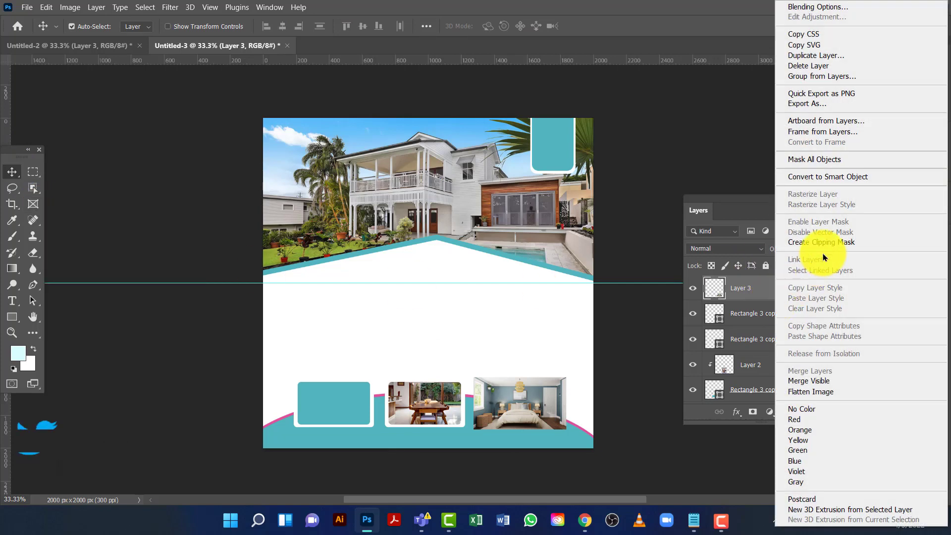
left_click(849, 244)
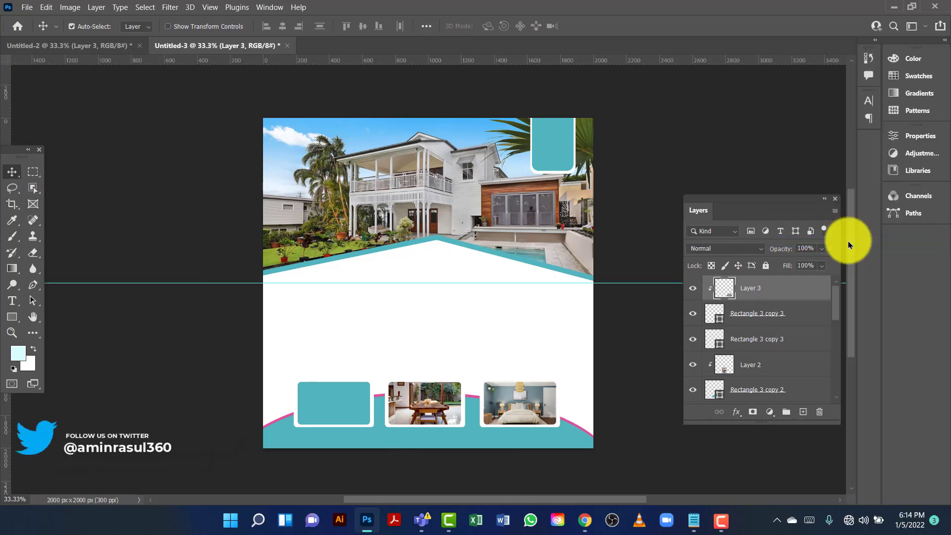
Copy the living room photo from Untitled-2 into Untitled-3 and scale it down to just cover the left box.
left_click(126, 45)
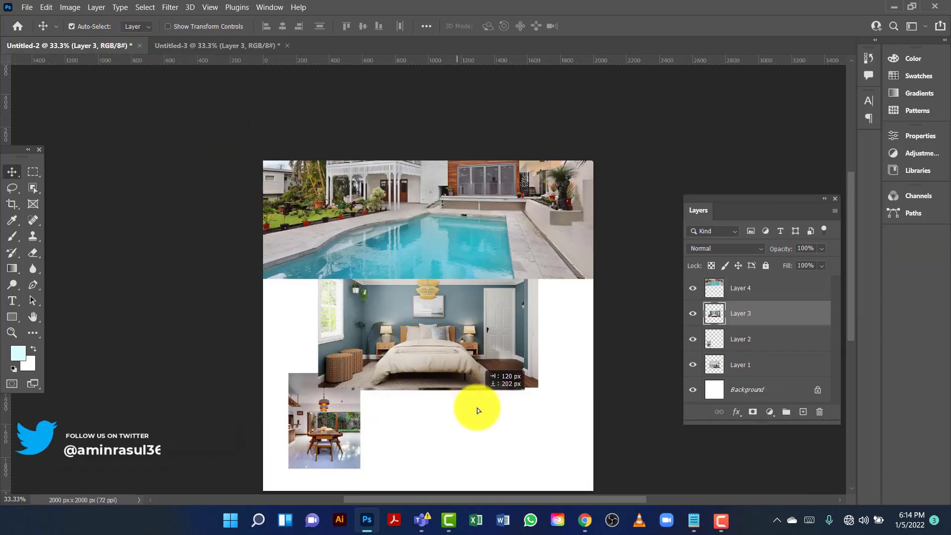
left_click_drag(477, 408, 507, 475)
left_click(435, 328)
left_click_drag(467, 248, 317, 408)
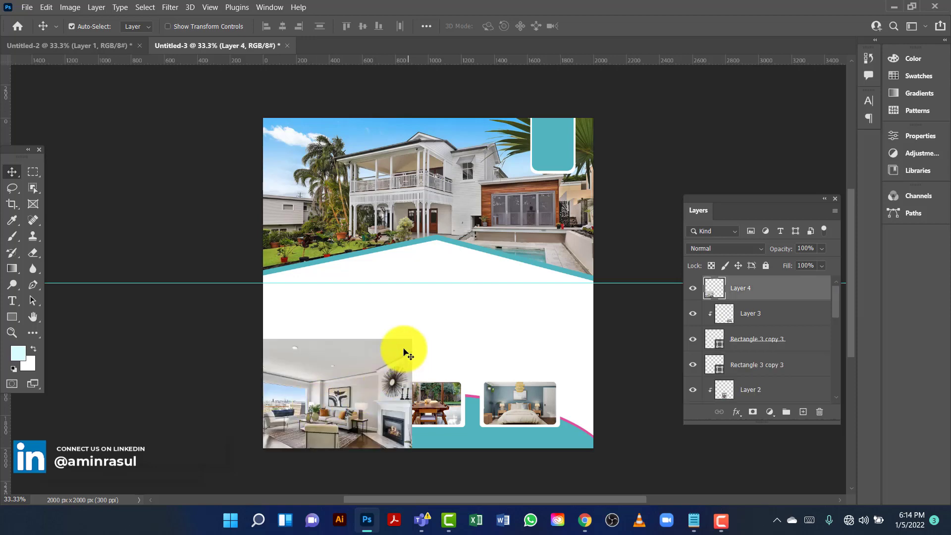
key("ctrl+t")
left_click_drag(412, 339, 371, 365)
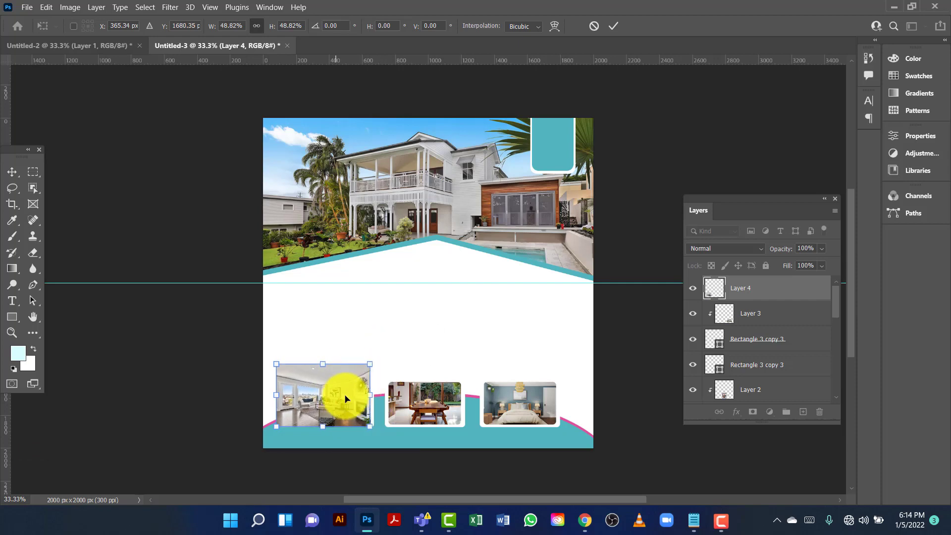
mouse_move(340, 392)
left_mouse_down()
mouse_move(349, 402)
mouse_move(372, 384)
mouse_move(353, 388)
left_mouse_up()
key("Return")
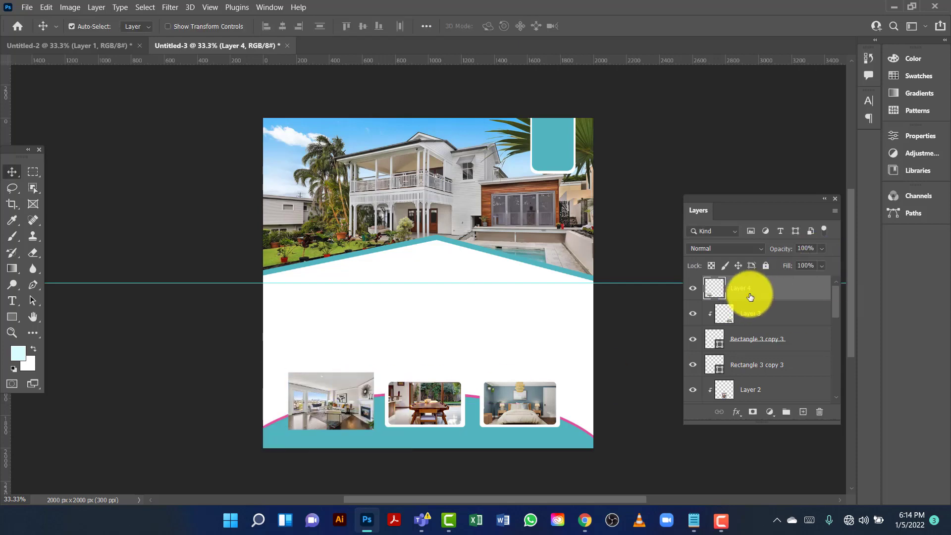
Try clipping the living room photo from its current stack position and shifting it upward, reverting both changes.
key("ctrl+alt+g")
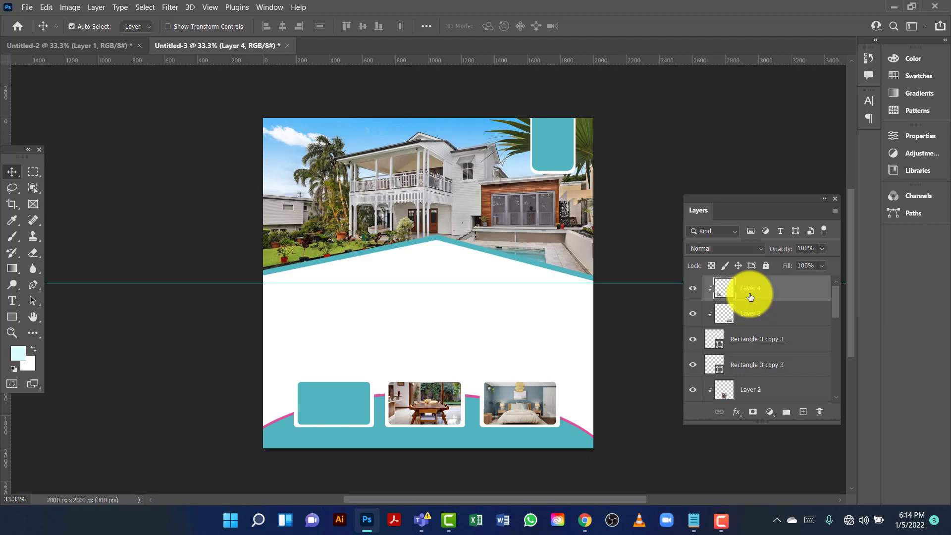
key("ctrl+alt+g")
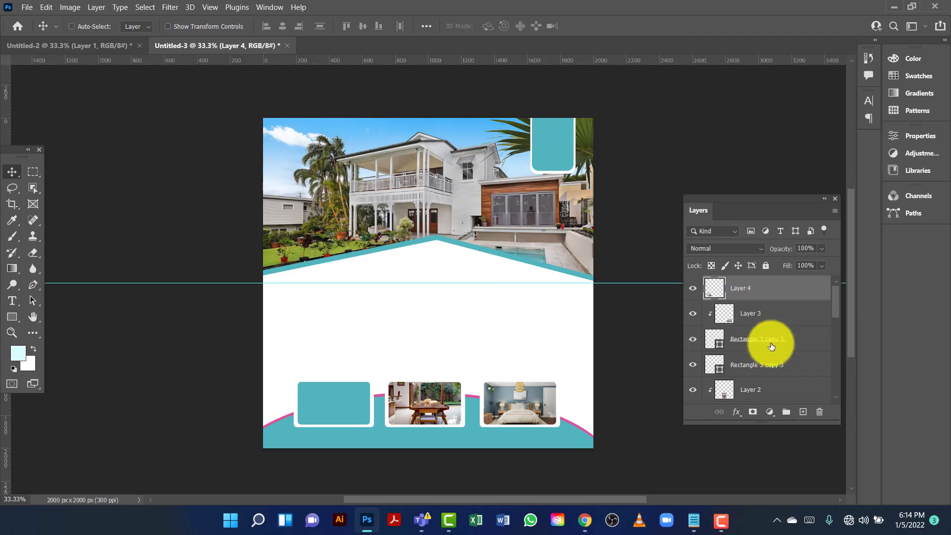
right_click(775, 289)
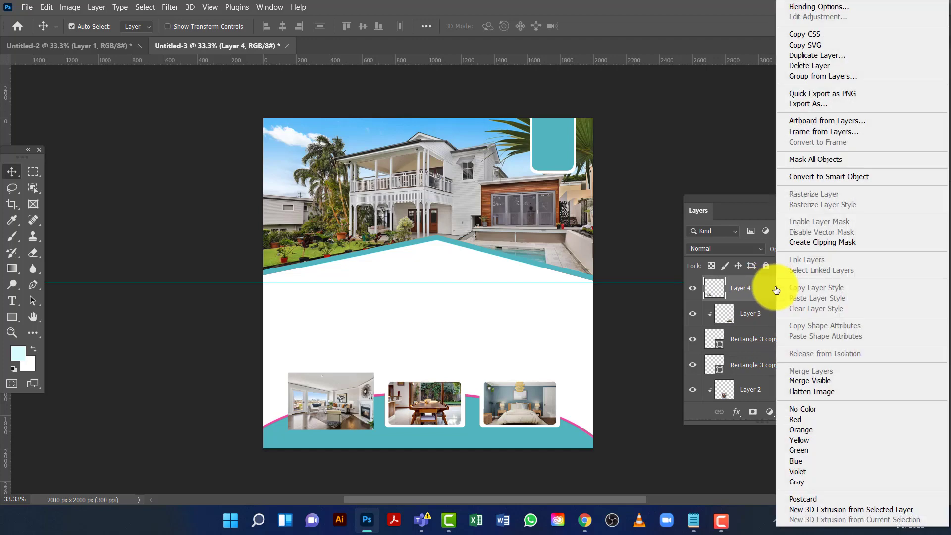
left_click(738, 288)
left_click_drag(321, 421, 334, 384)
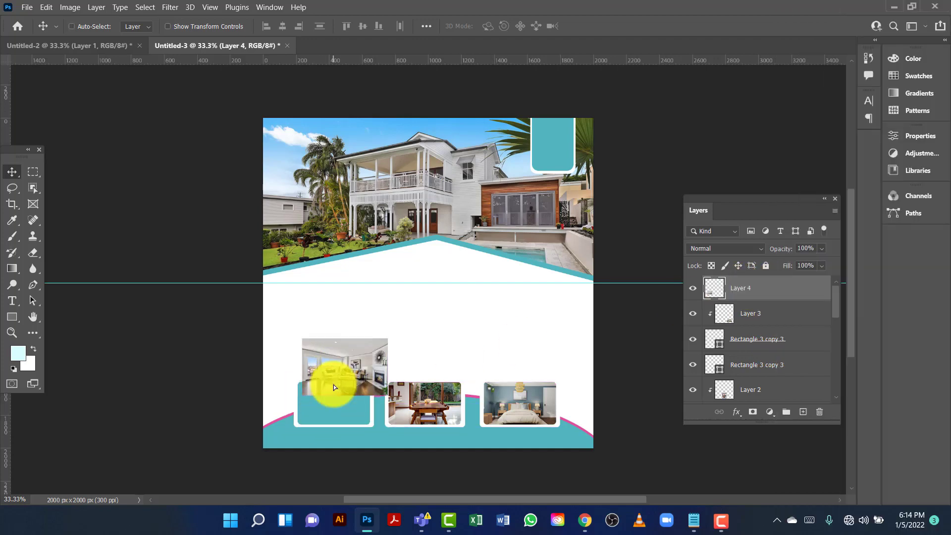
key("ctrl+z")
Place the living room layer directly above the left box's Rectangle 3 copy layer and clip it to that box.
key("ctrl+bracketleft")
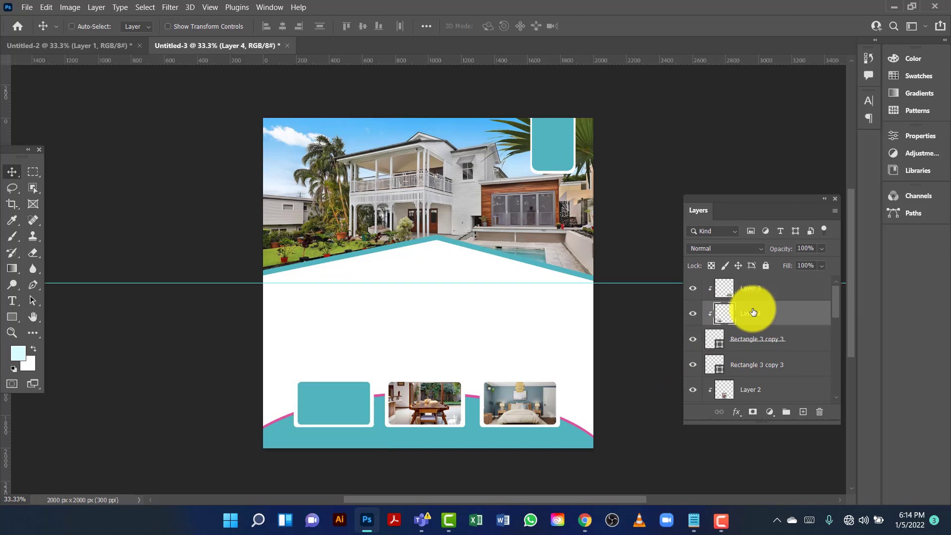
key("ctrl+bracketleft")
key("ctrl+bracketleft")
key("ctrl+bracketleft")
key("ctrl+bracketleft")
key("ctrl+bracketleft")
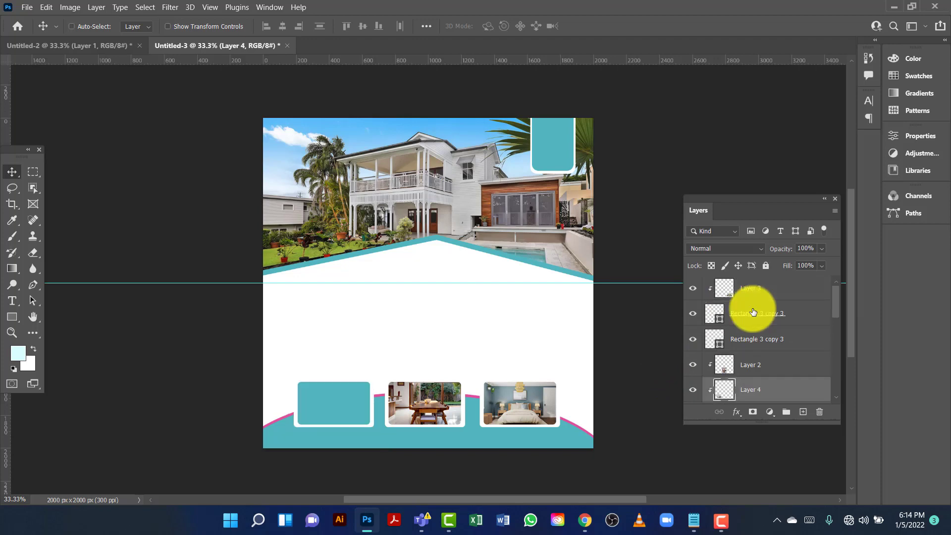
key("ctrl+bracketright")
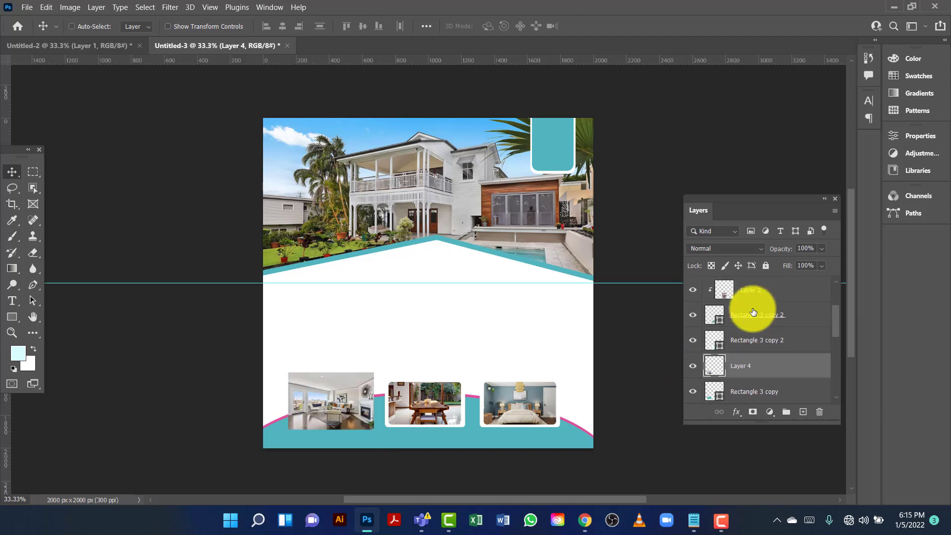
right_click(784, 372)
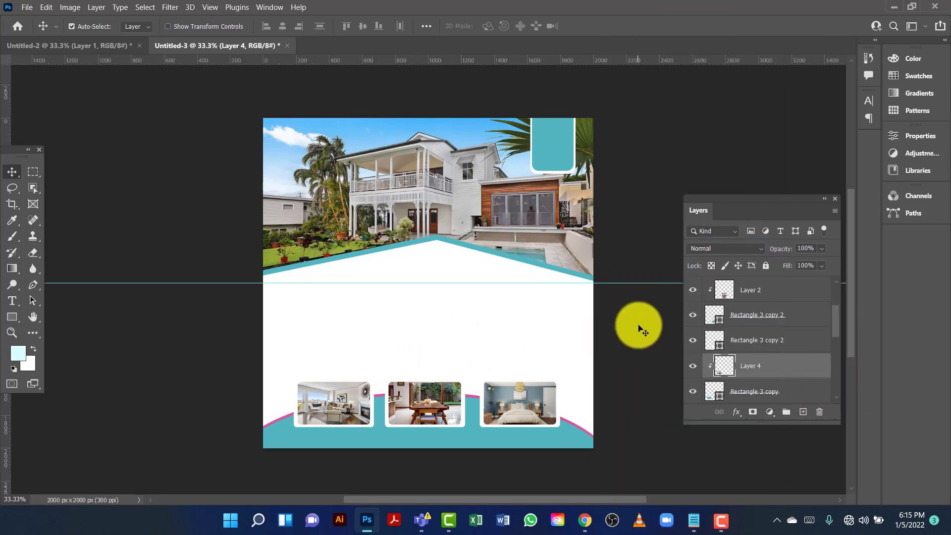
Group all layers from Shape 1 copy up to the topmost bedroom photo layer.
scroll(787, 355, "down", 5)
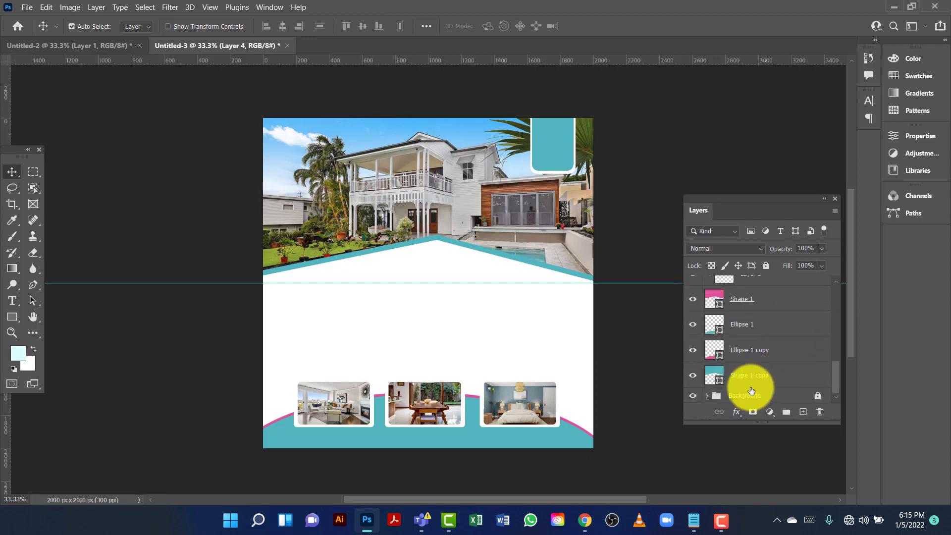
left_click(756, 375)
scroll(757, 378, "up", 5)
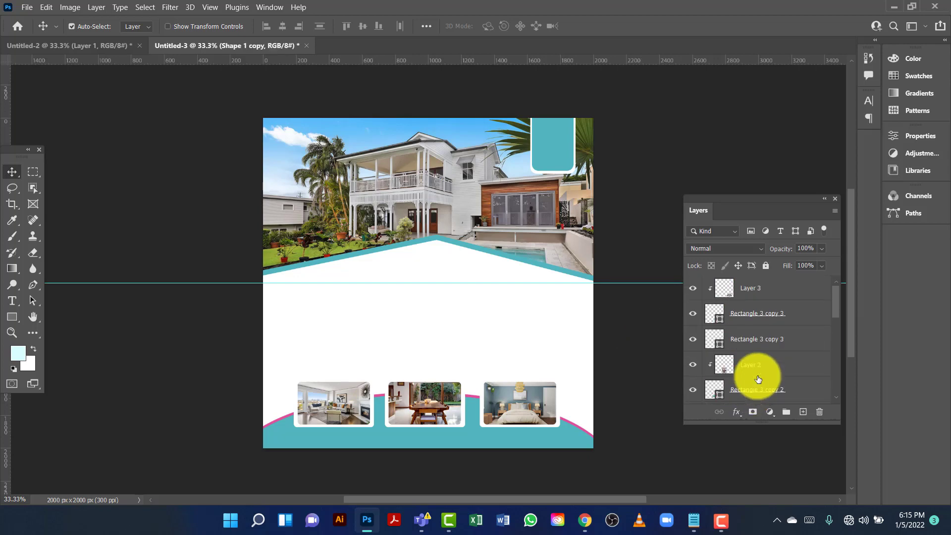
left_click(765, 286, "shift")
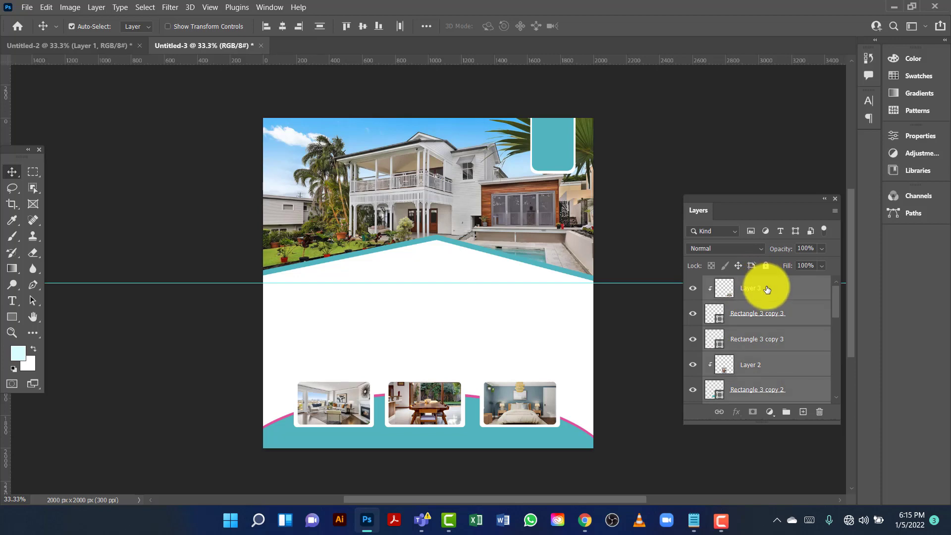
key("ctrl+g")
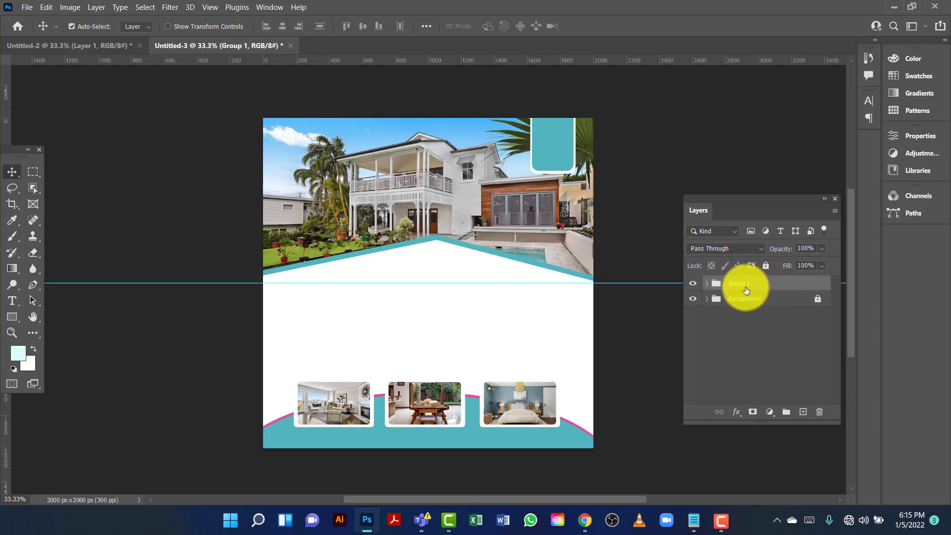
Rename the new group as Design and Images and lock it.
double_click(740, 283)
type("Design and Im")
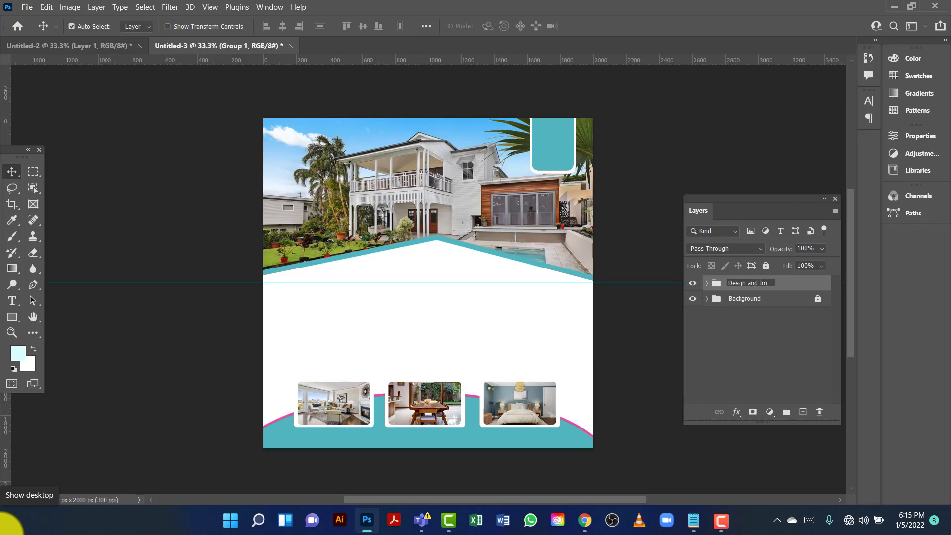
type("ages")
key("Return")
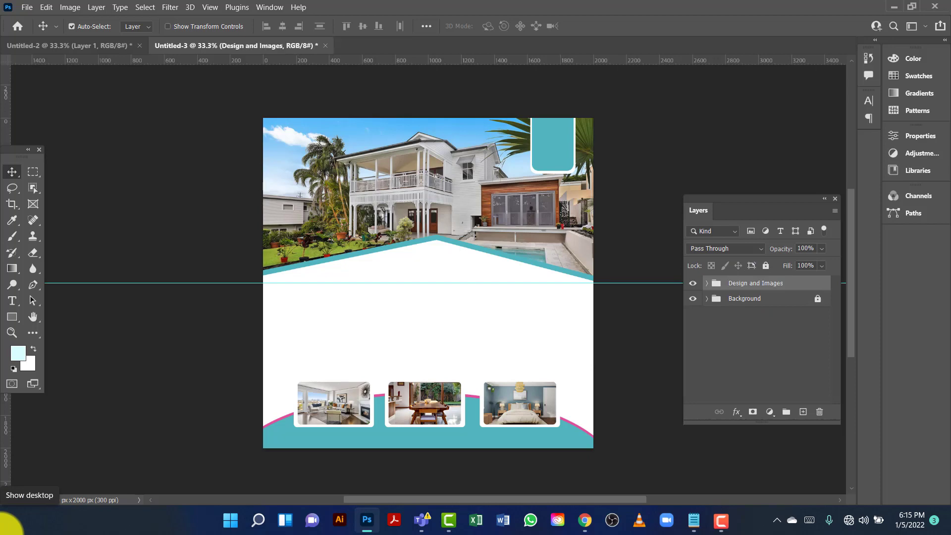
left_click(765, 267)
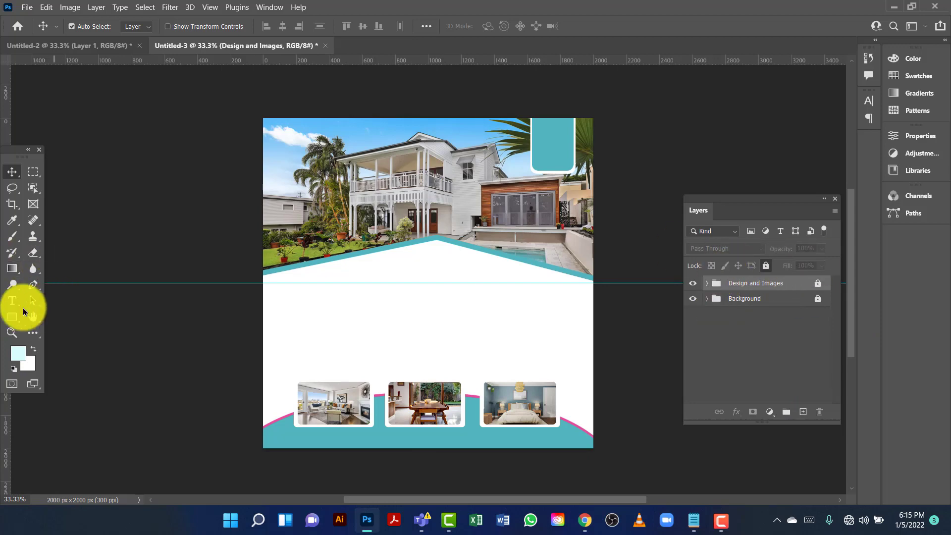
Start a text layer in the white area below the roofline, in Bebas Neue Bold at 100 pt with colour #52b5bd.
left_click(11, 301)
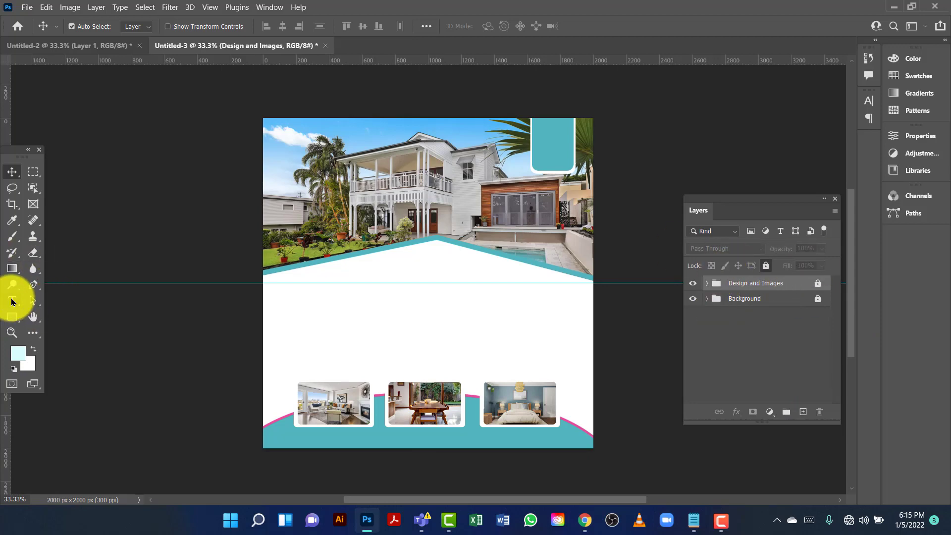
left_click(378, 325)
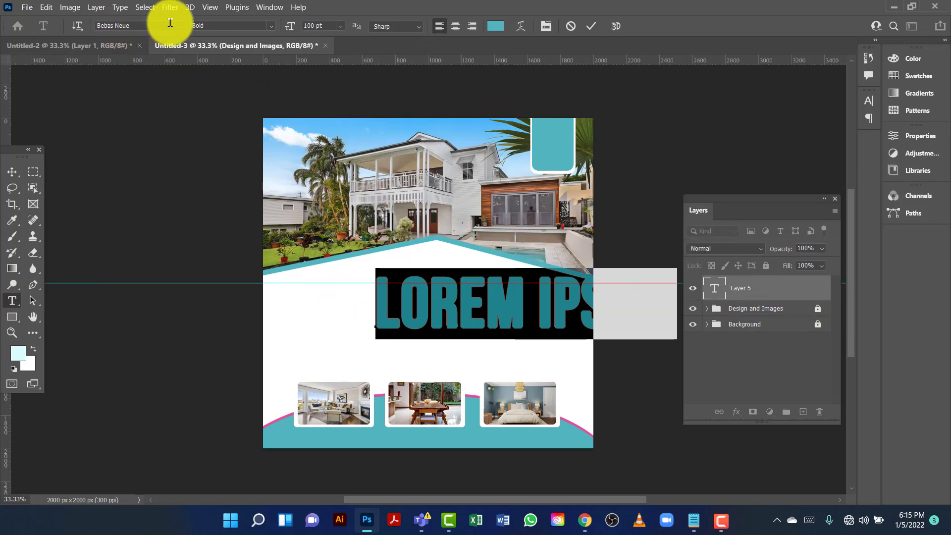
left_click(325, 25)
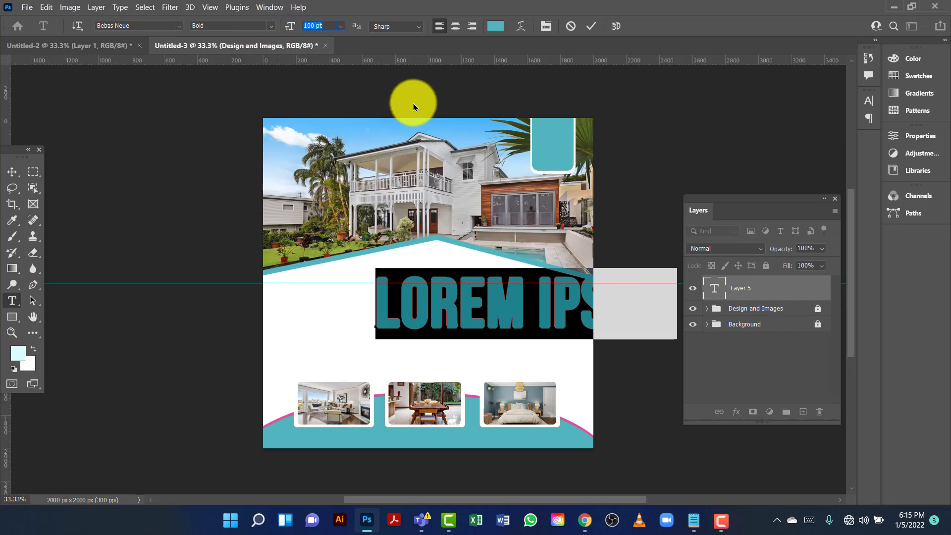
left_click(322, 26)
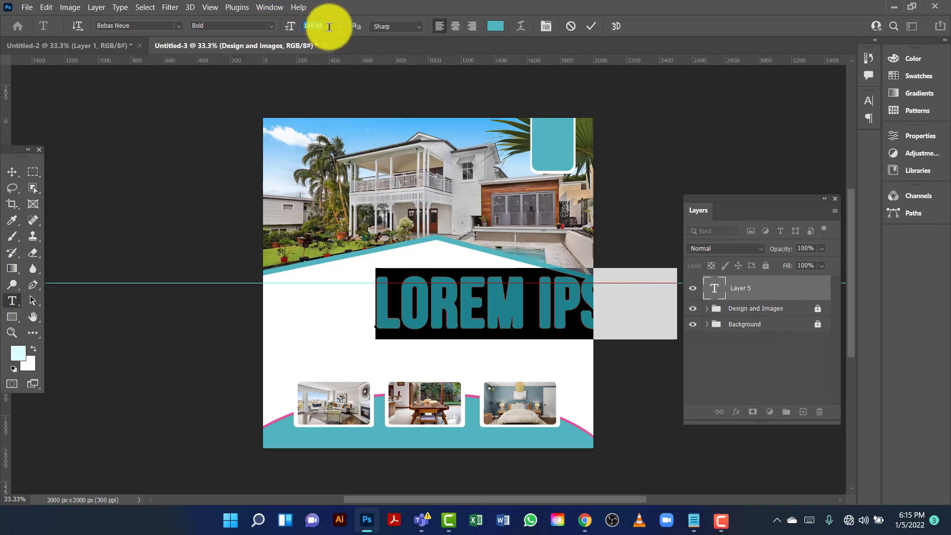
left_click(309, 25)
left_click(495, 27)
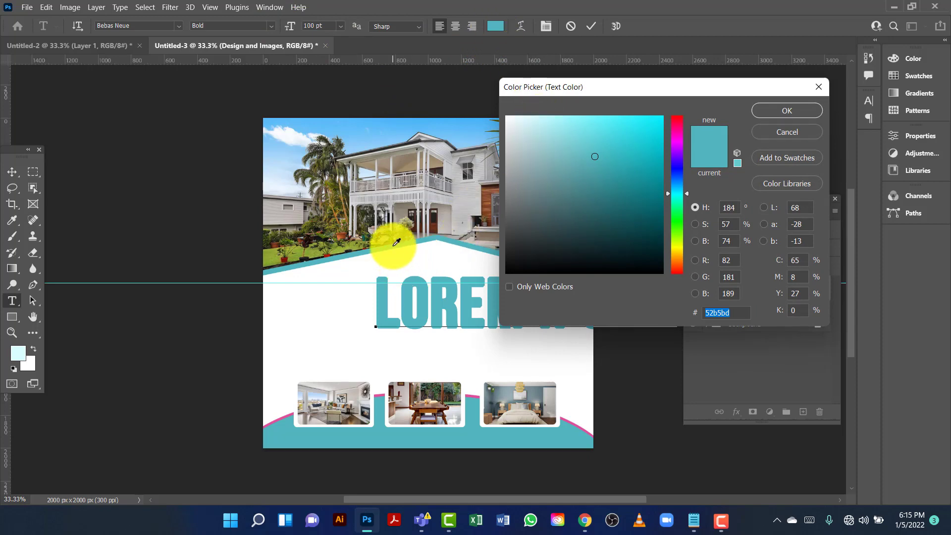
left_click(800, 109)
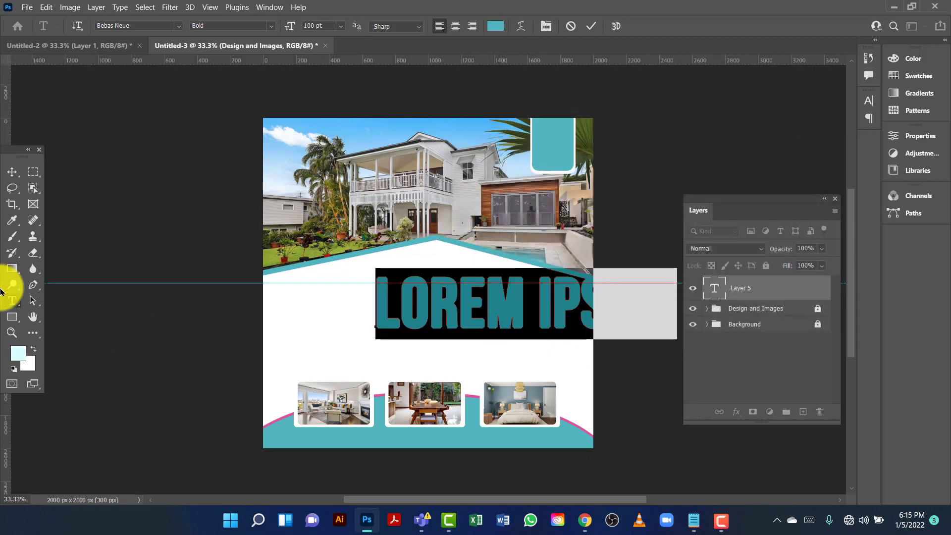
Enter the headline ELEGANT HOUSE and shift it towards the left side of the white area.
type("ELE")
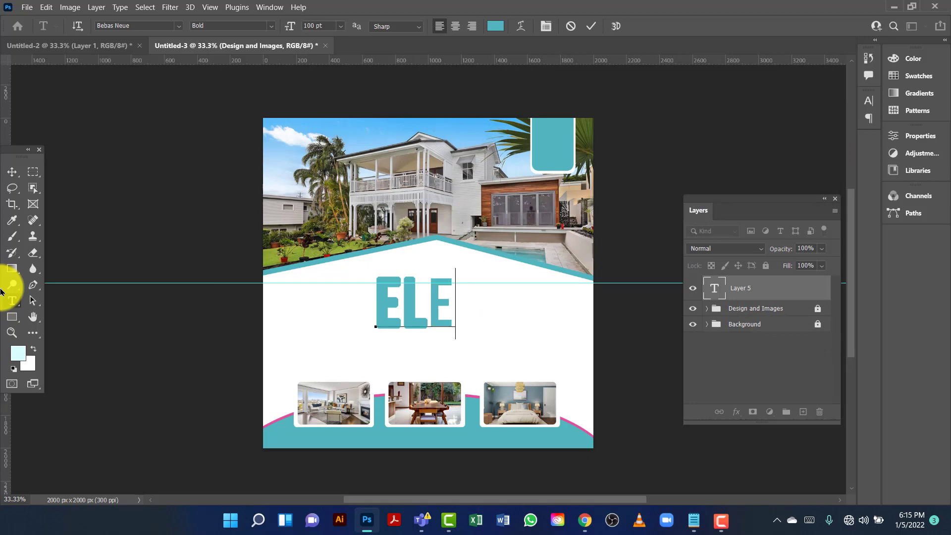
type("G")
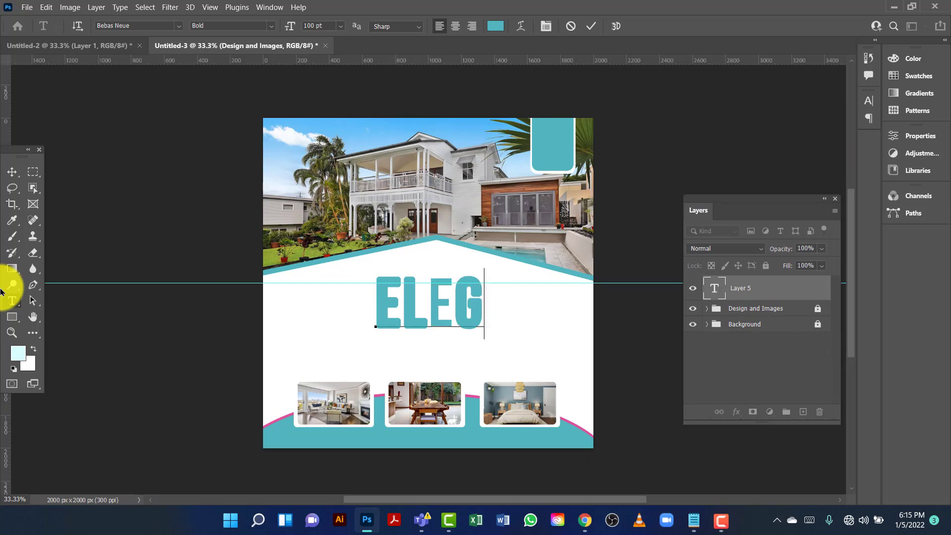
type("E")
key("BackSpace")
type("A")
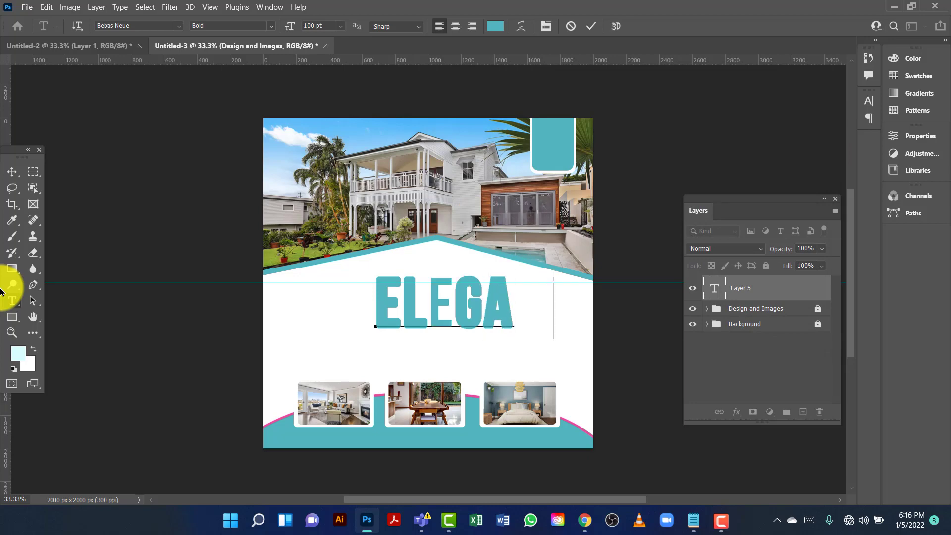
type("M")
key("BackSpace")
type("NT")
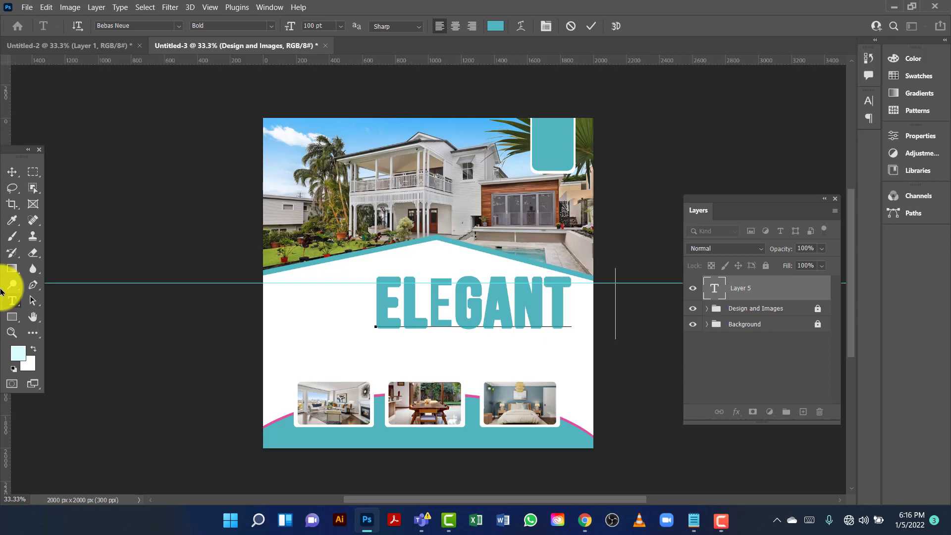
type(" H")
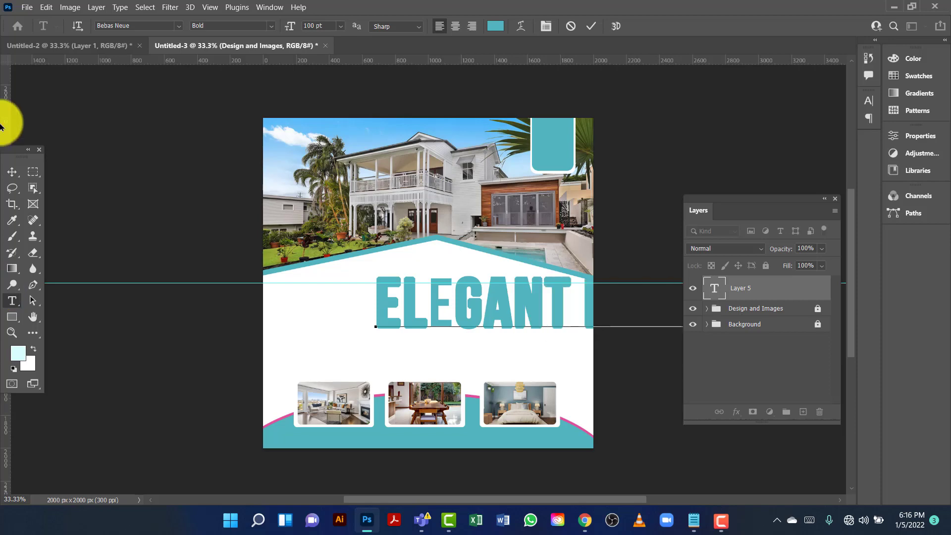
left_click(11, 172)
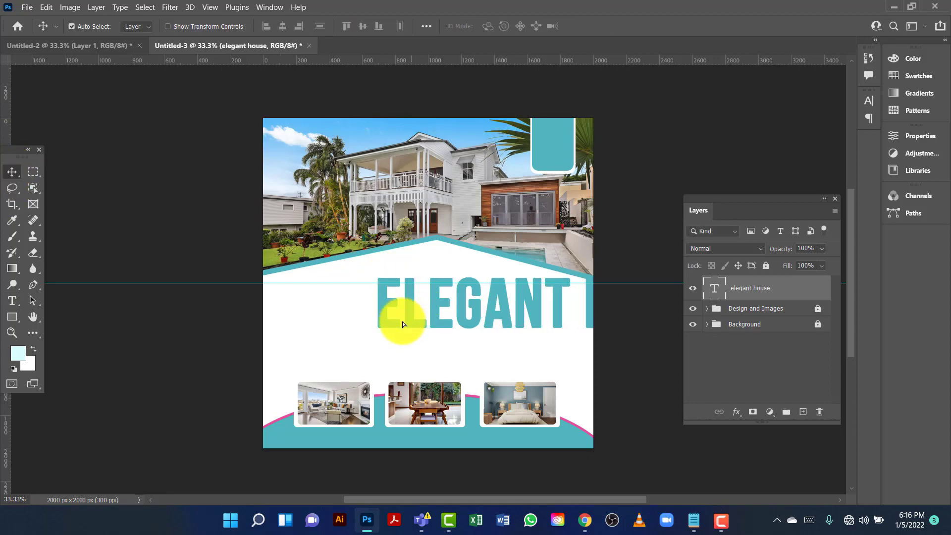
left_click_drag(399, 319, 316, 329)
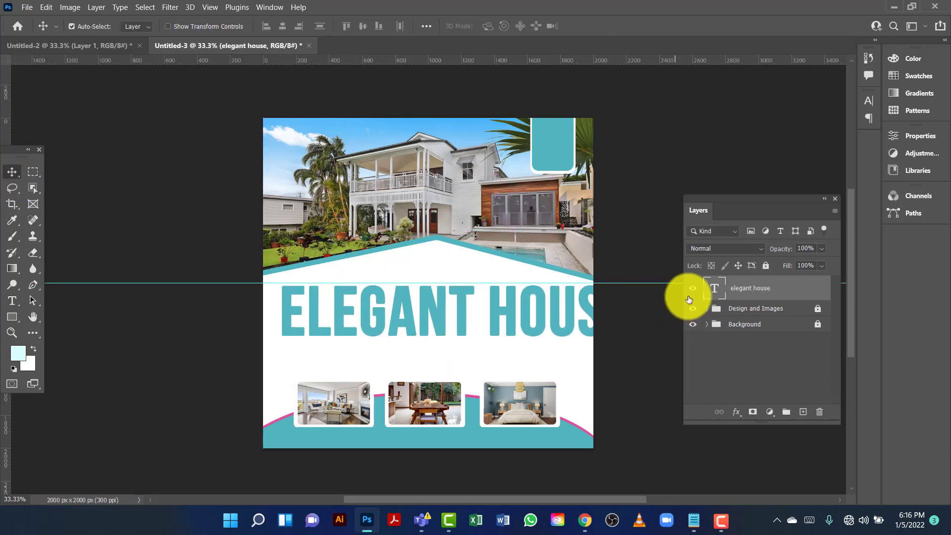
Set the ELEGANT HOUSE headline's font size to 80 pt and move it up beneath the teal roofline.
double_click(714, 288)
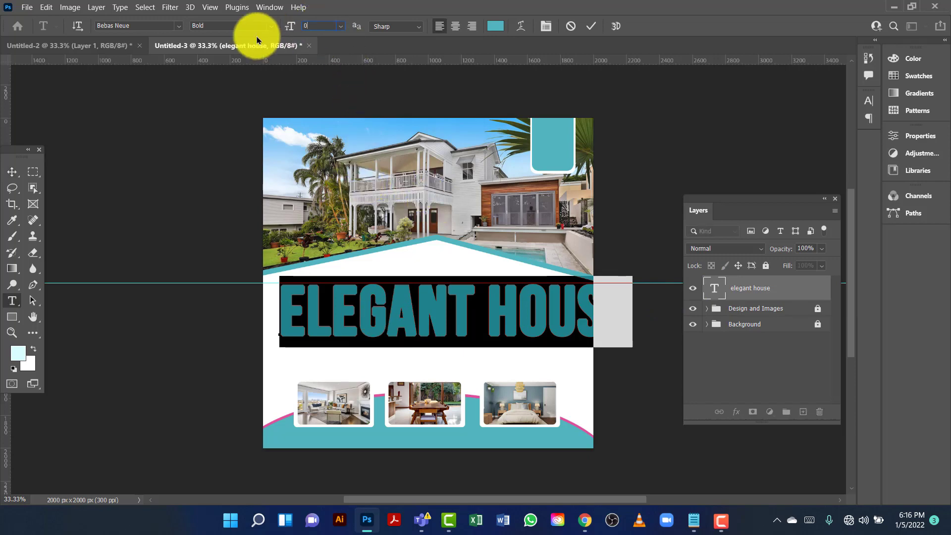
key("Return")
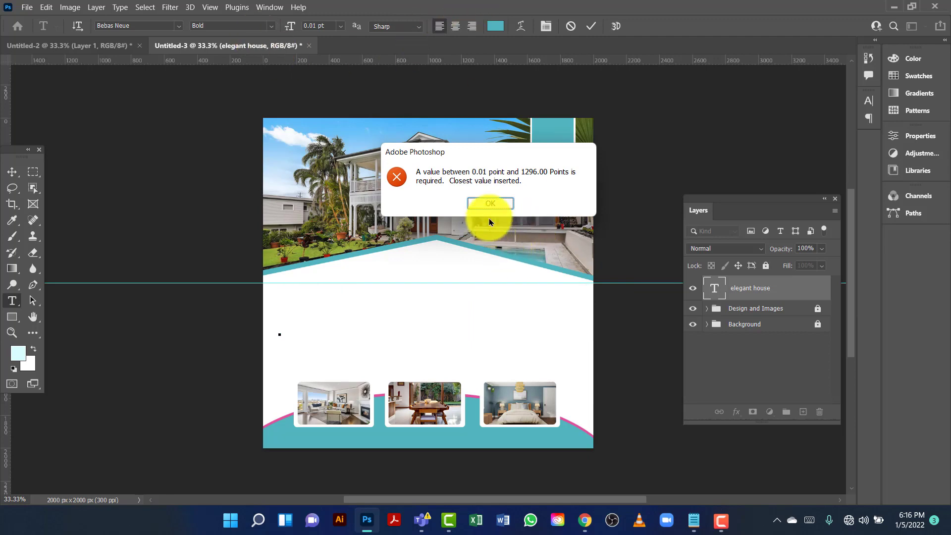
left_click(489, 203)
type("100")
key("Return")
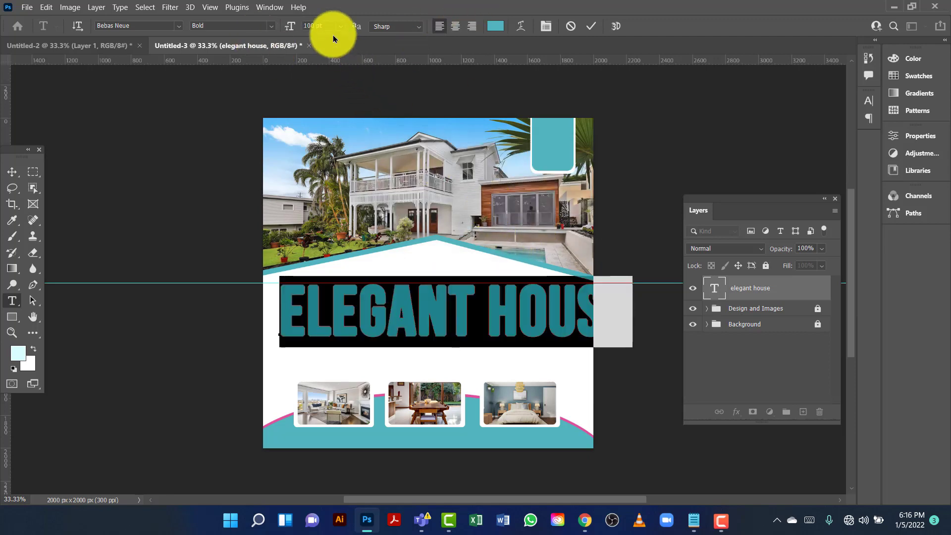
left_click(311, 26)
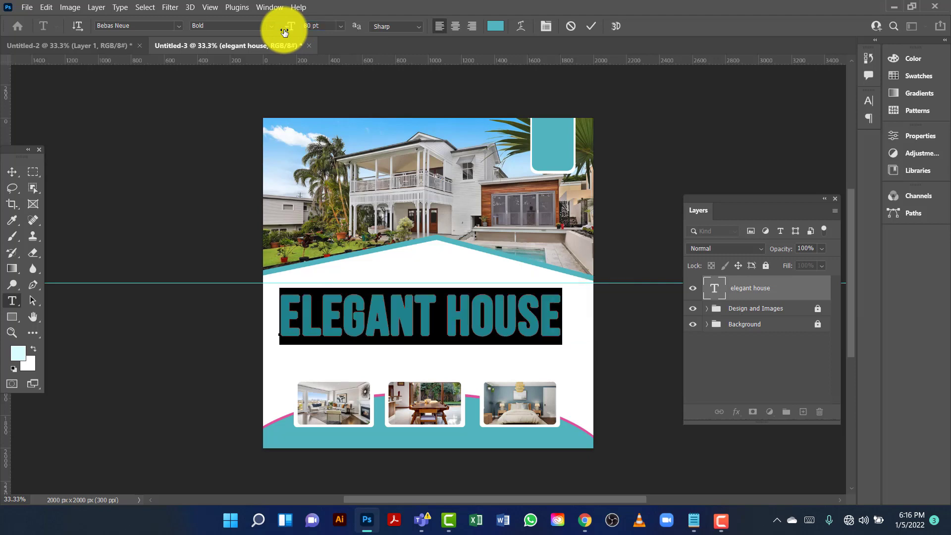
left_click(12, 171)
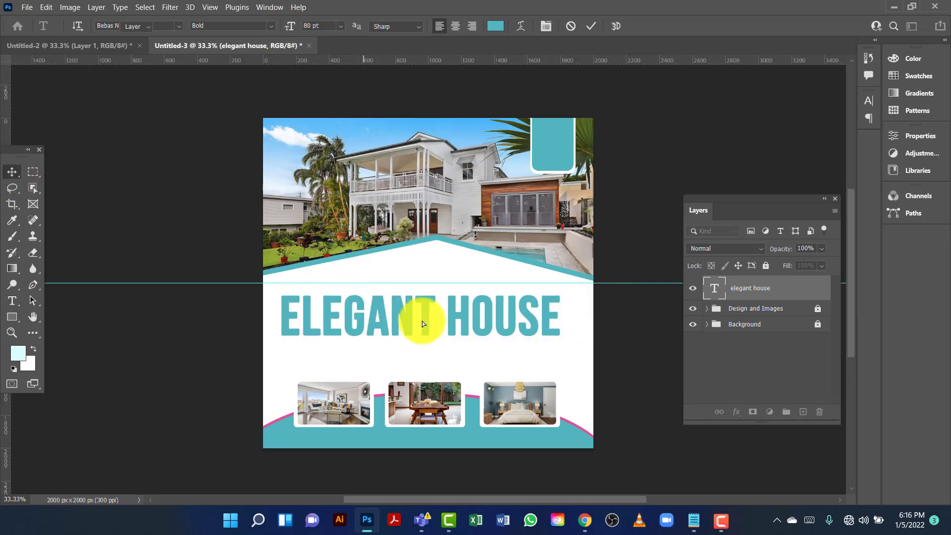
left_click_drag(422, 321, 427, 306)
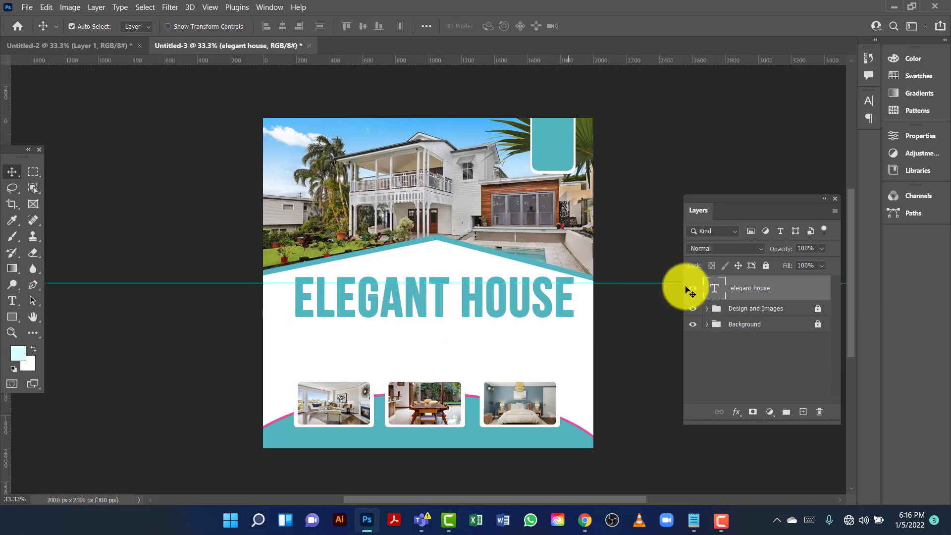
Set the ELEGANT HOUSE headline's font size to 70 pt and remove the horizontal guide from the canvas.
double_click(713, 286)
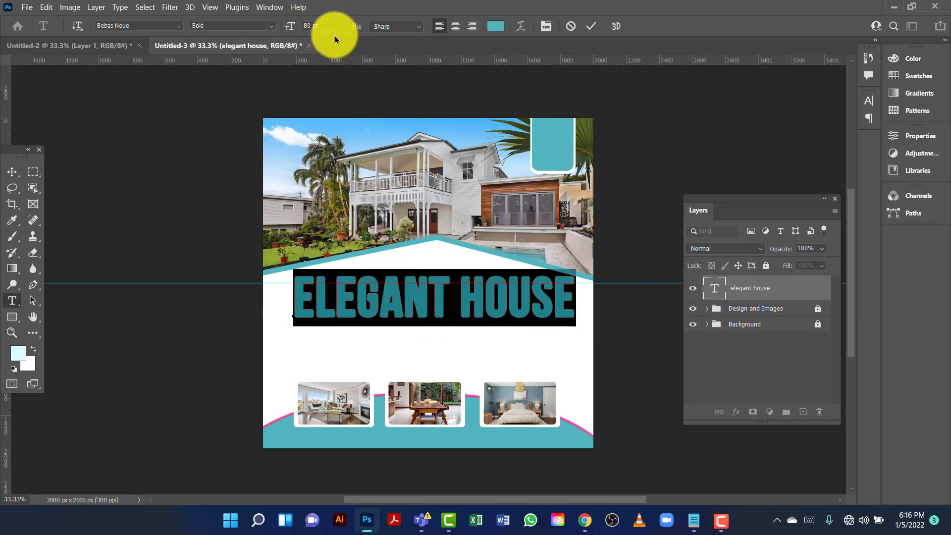
left_click(312, 26)
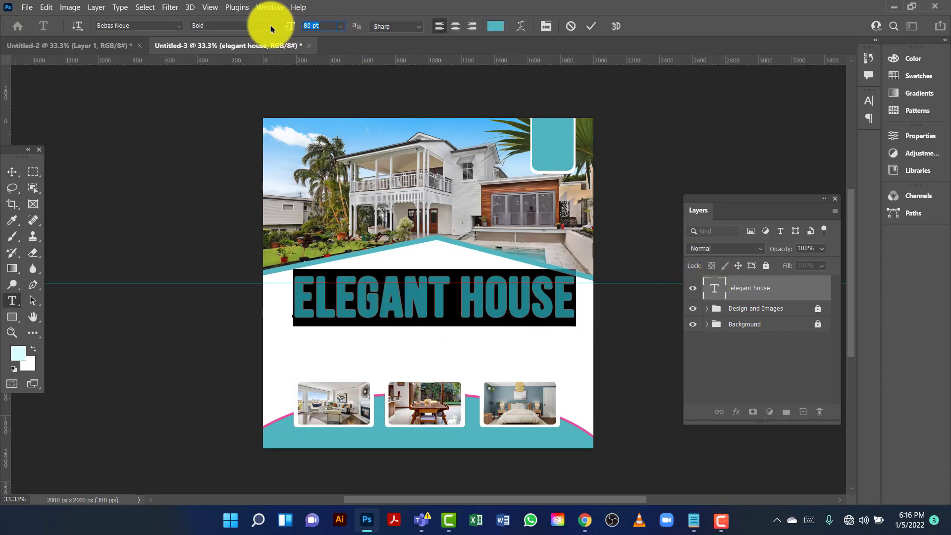
type("70")
key("Return")
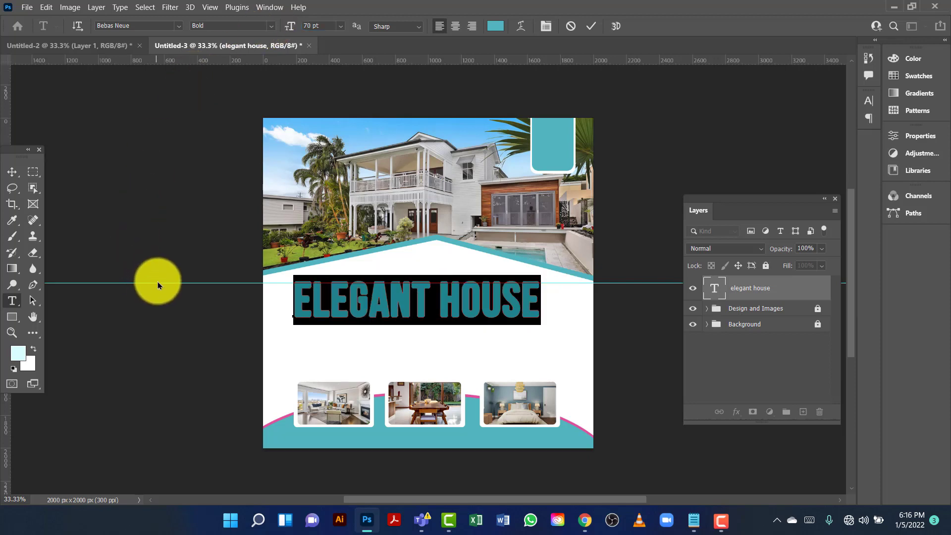
key("ctrl+Return")
key("v")
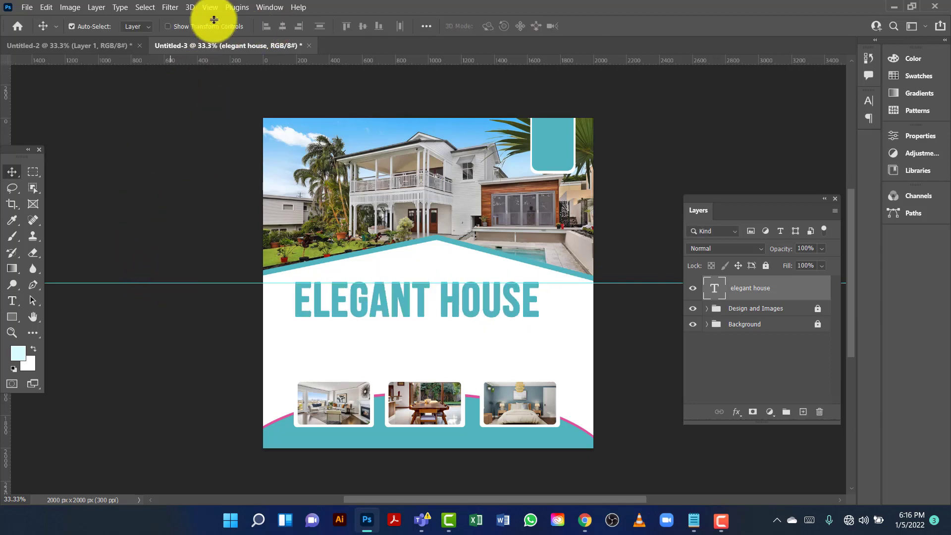
mouse_move(212, 60)
left_mouse_down()
mouse_move(212, 99)
mouse_move(229, 60)
left_mouse_up()
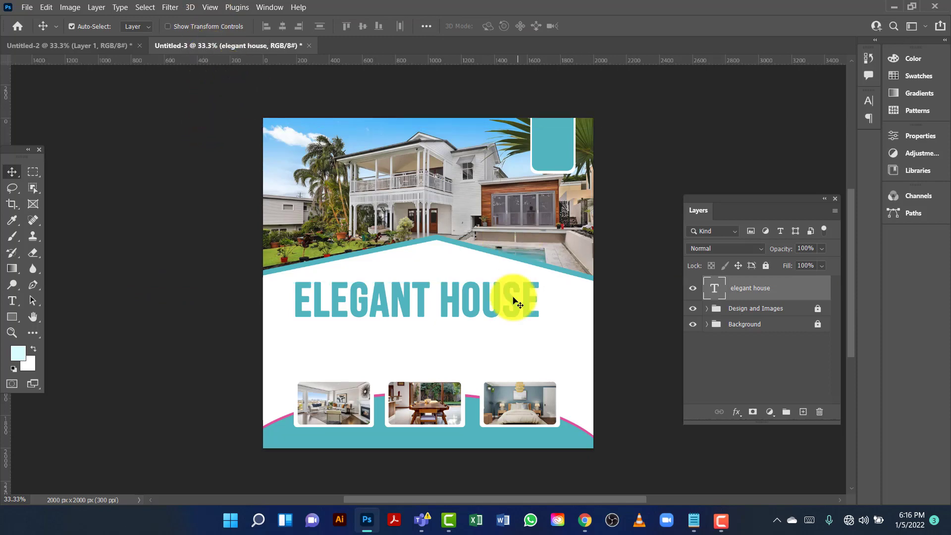
Duplicate the ELEGANT HOUSE headline directly below itself, reword the copy as FOR SALE and shift it under the headline's middle.
left_click_drag(481, 310, 473, 344)
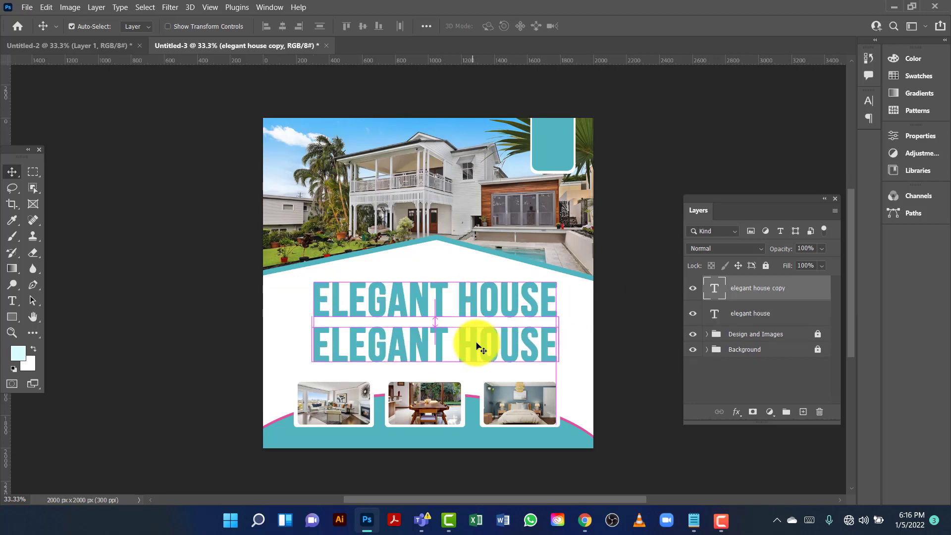
double_click(726, 298)
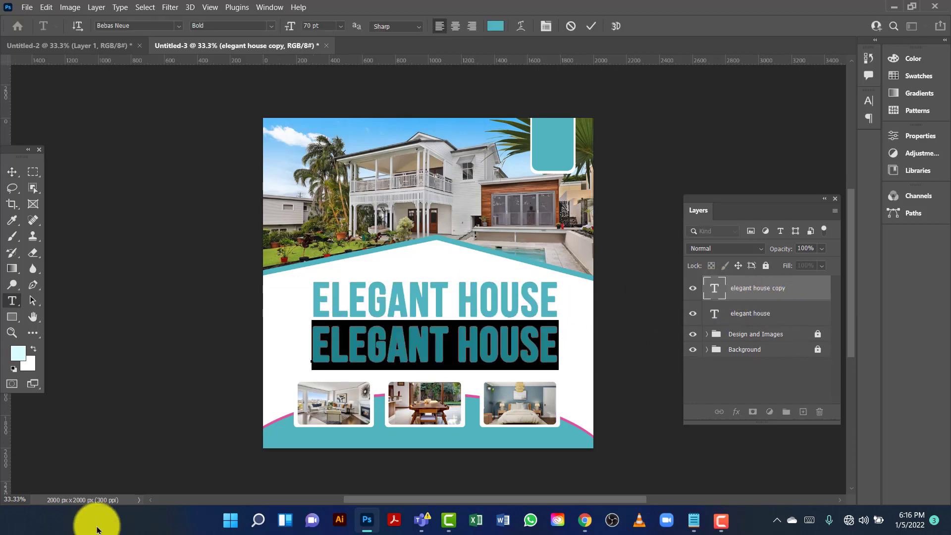
type("FOR")
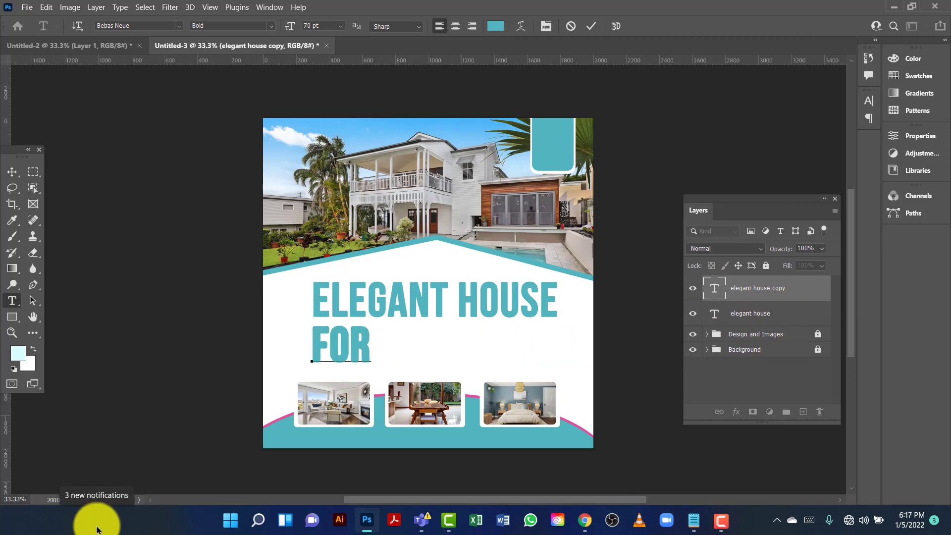
type(" SALE")
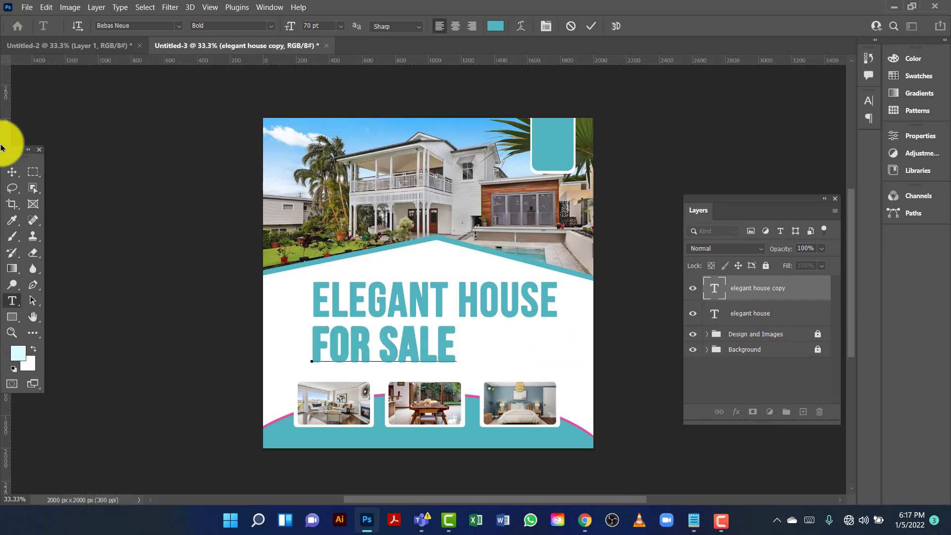
left_click(12, 172)
left_click_drag(388, 322, 434, 346)
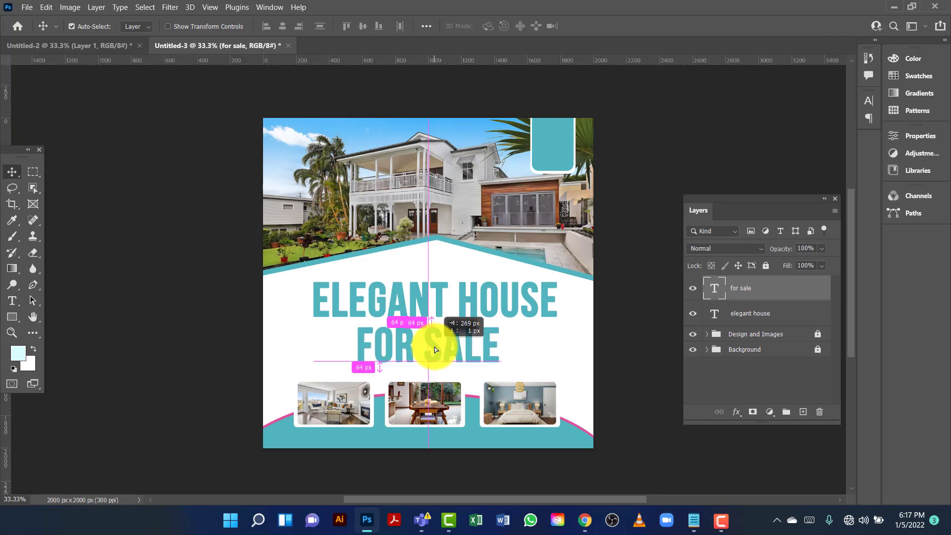
Set the FOR SALE text's font size to 50 pt.
double_click(714, 290)
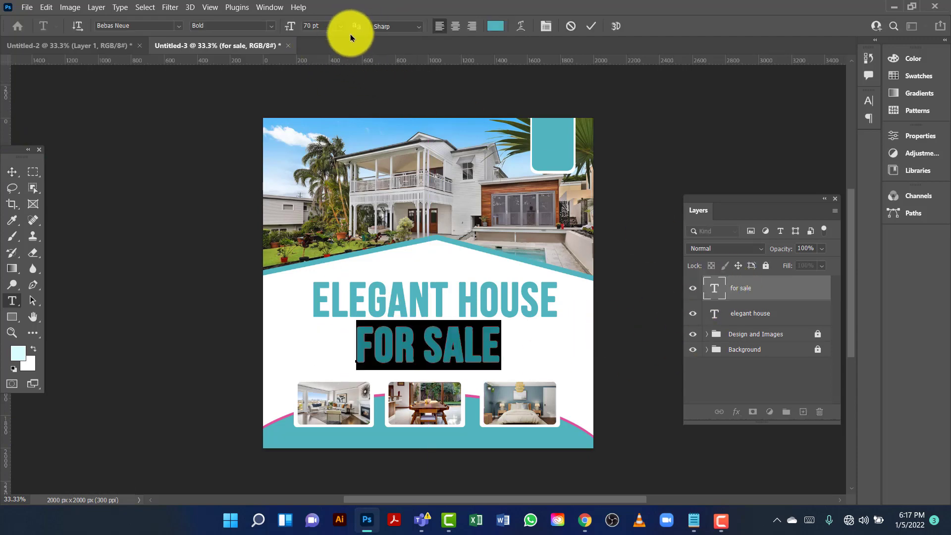
left_click(317, 27)
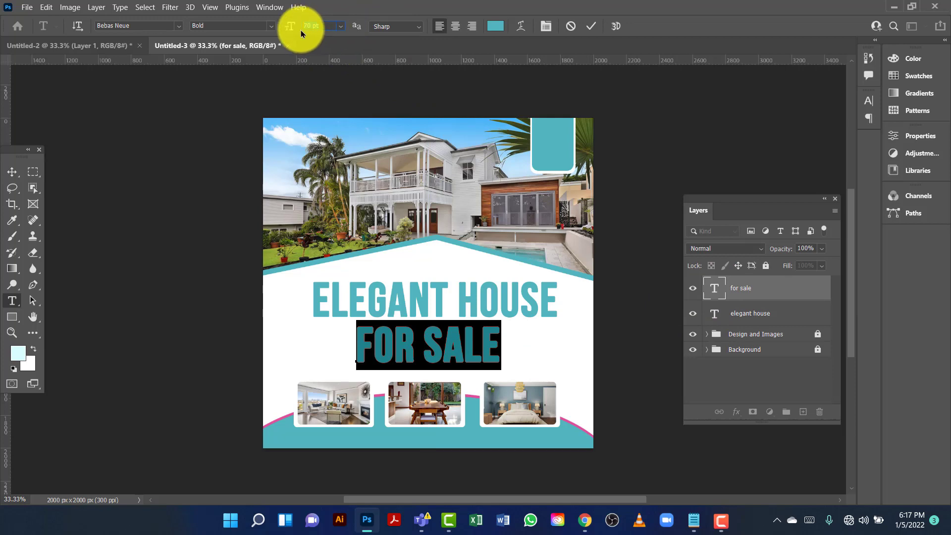
type("50")
key("Return")
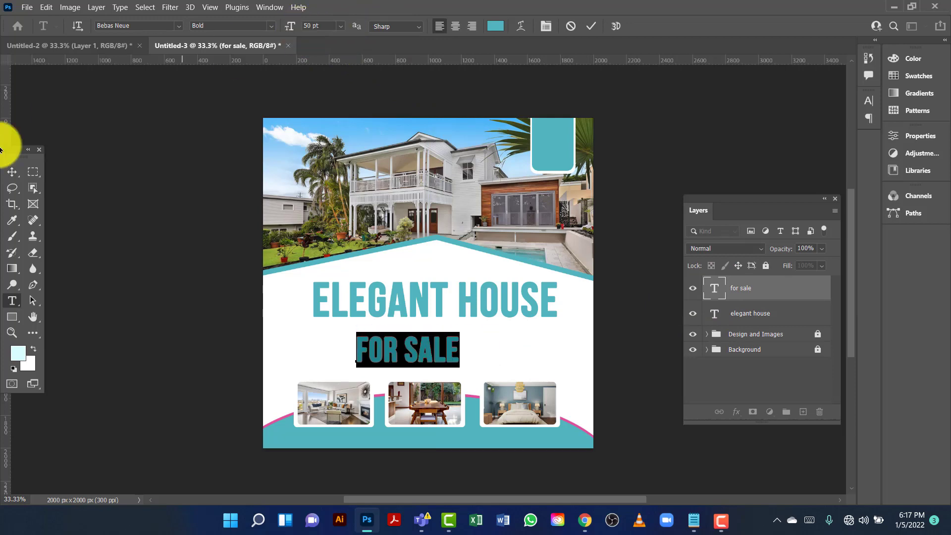
Move FOR SALE closer beneath the headline and align the horizontal centers of both text layers.
left_click(12, 172)
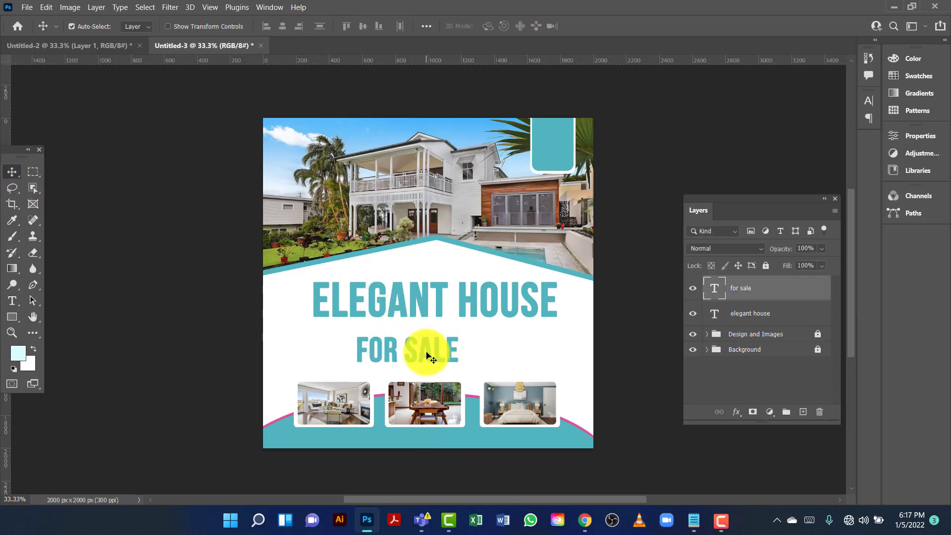
left_click_drag(424, 350, 447, 347)
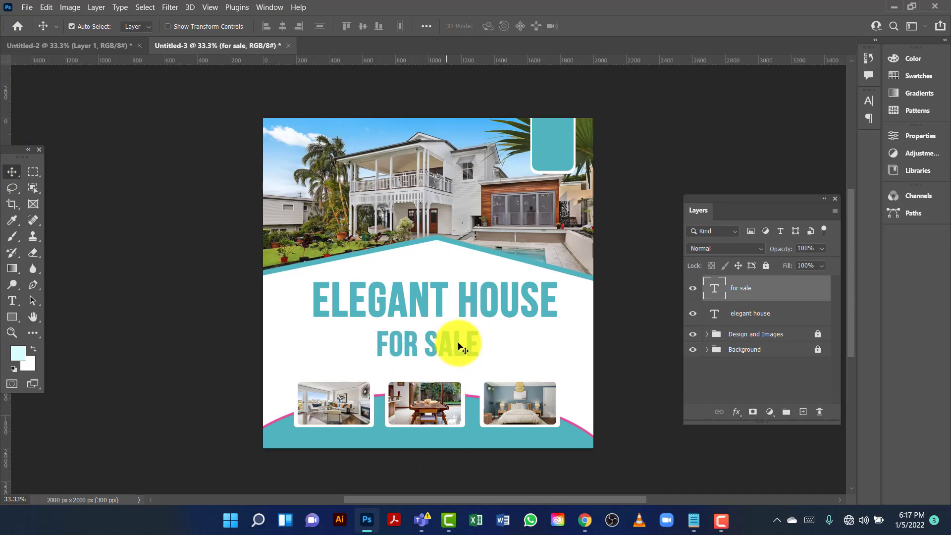
left_click(755, 319, "ctrl")
left_click(282, 27)
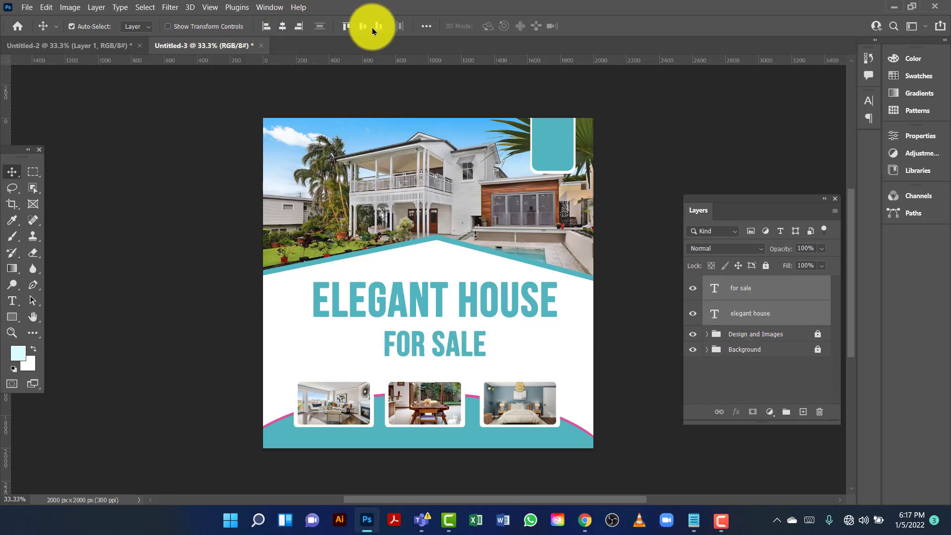
Try aligning the vertical centers of the ELEGANT HOUSE and FOR SALE text layers, and undo that alignment.
left_click(363, 27)
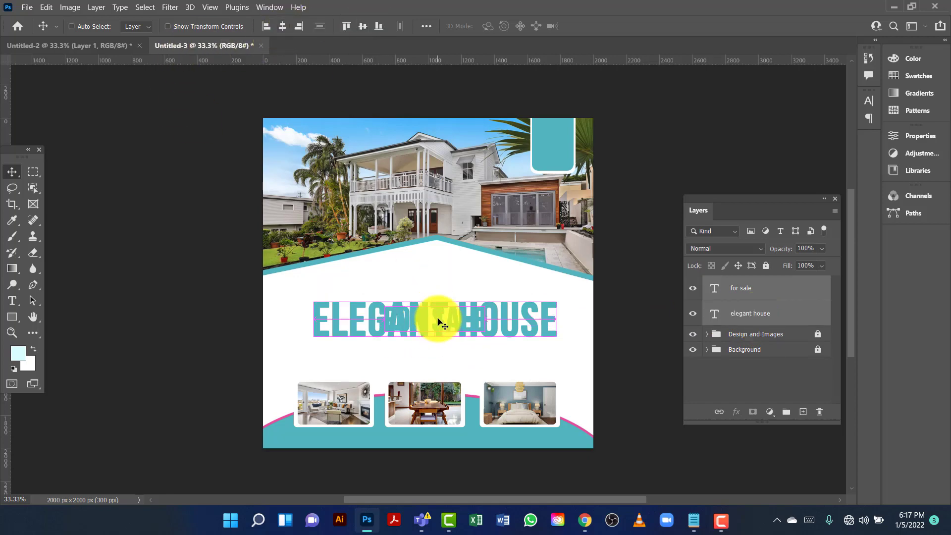
key("ctrl+z")
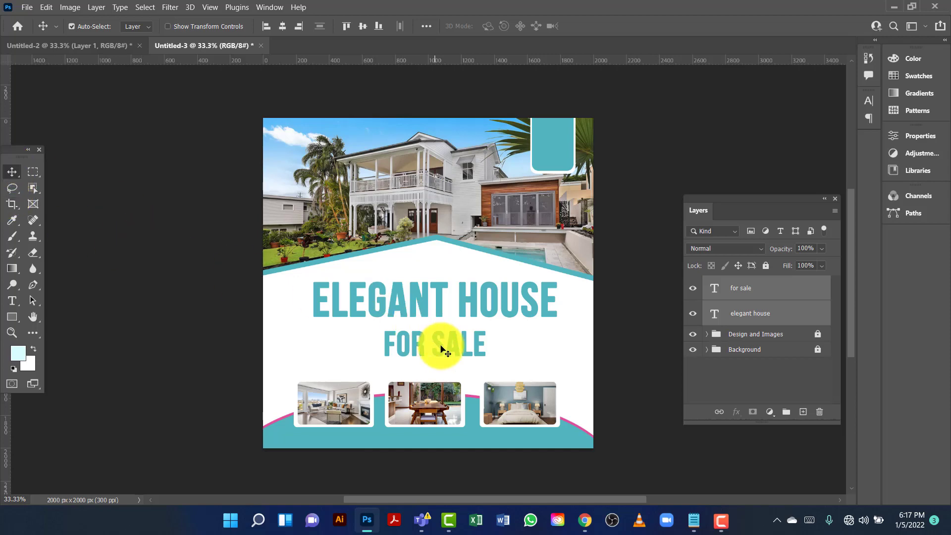
Draw a pink rounded rectangle bar about 403 by 34 px with a 40 px corner radius setting, just left of FOR SALE.
left_click(14, 321)
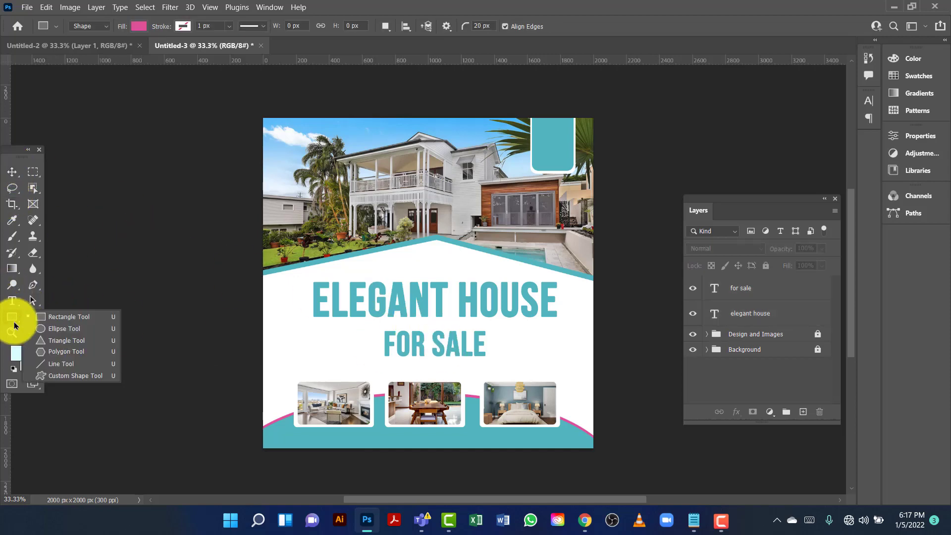
left_click(62, 317)
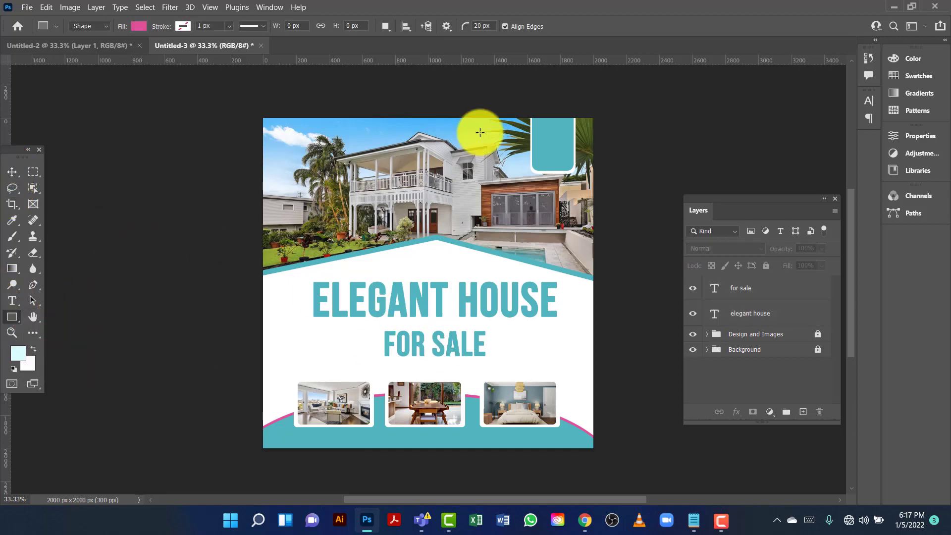
left_click(484, 28)
type("4")
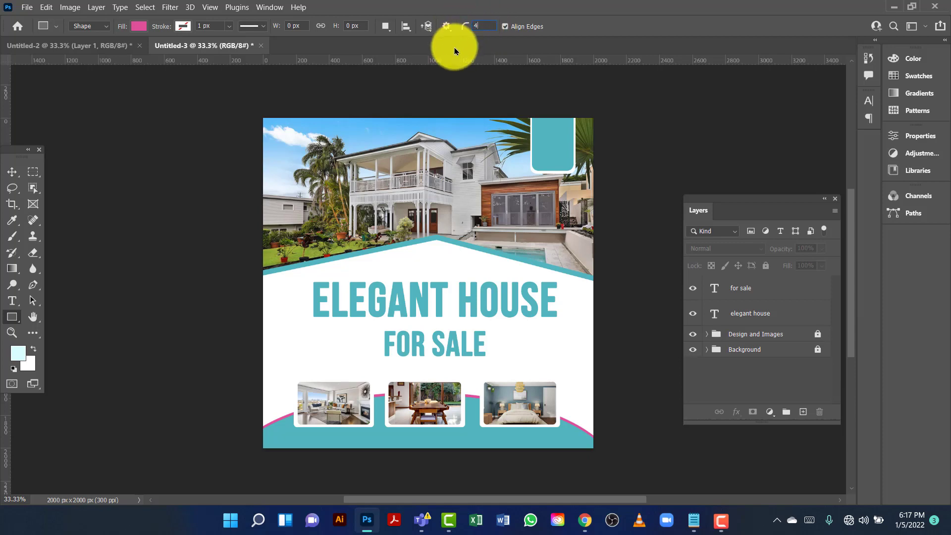
type("0")
key("Return")
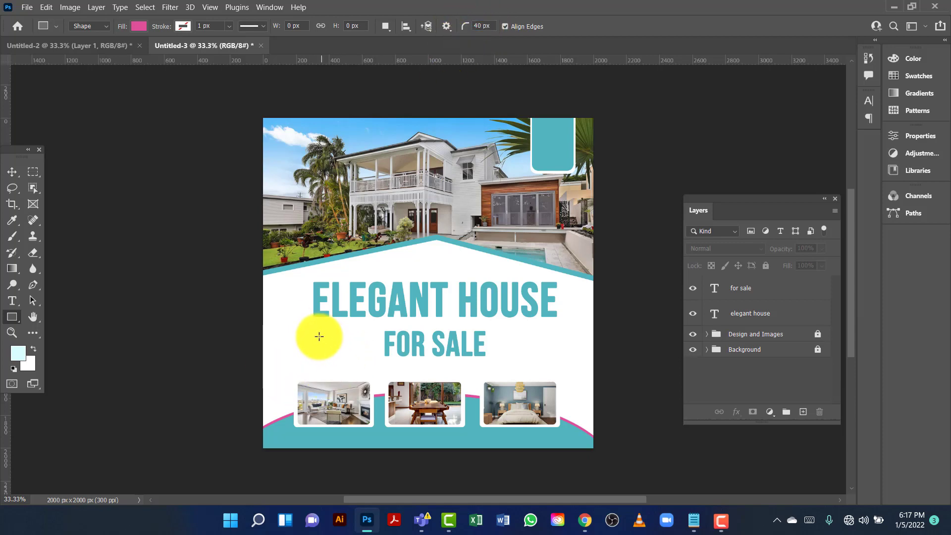
left_click_drag(313, 340, 379, 345)
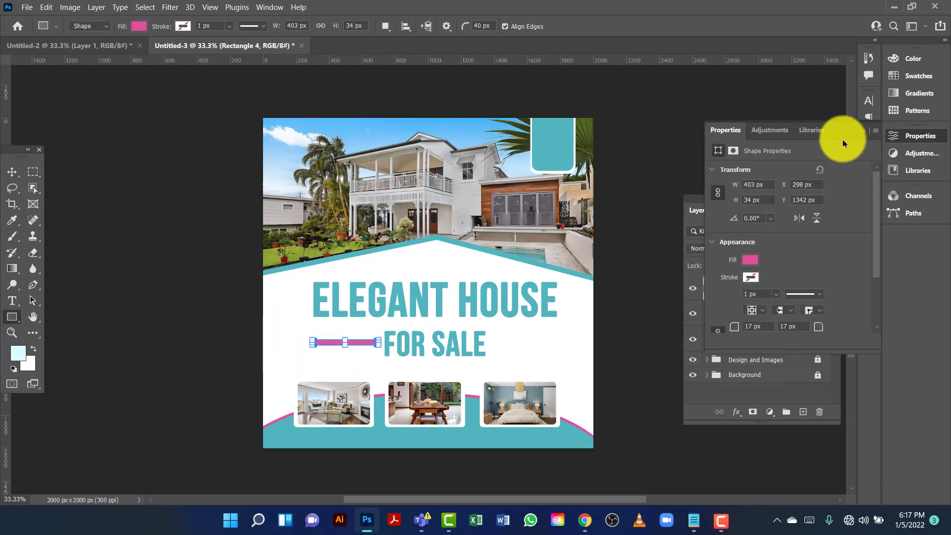
left_click(864, 133)
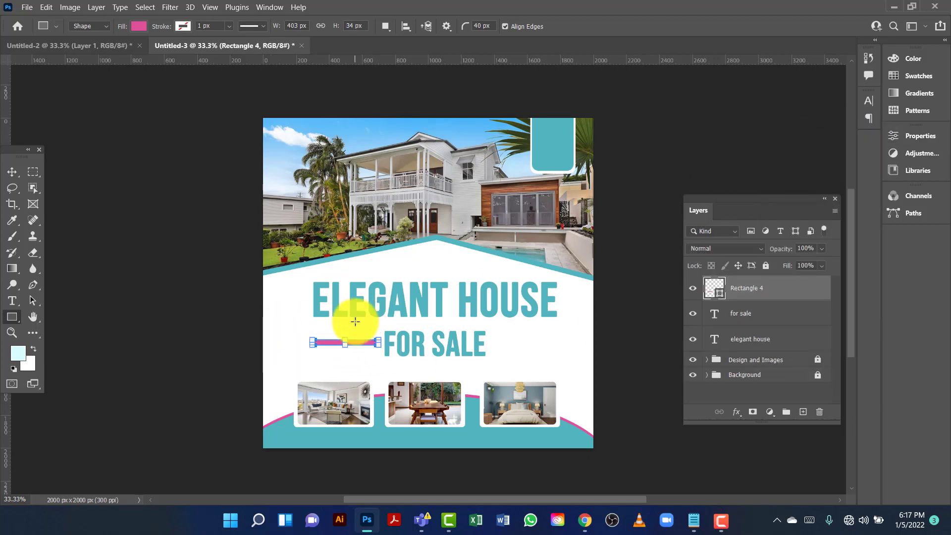
Nudge the pink bar down to the middle height of FOR SALE and place a duplicate on the text's right side.
left_click(9, 174)
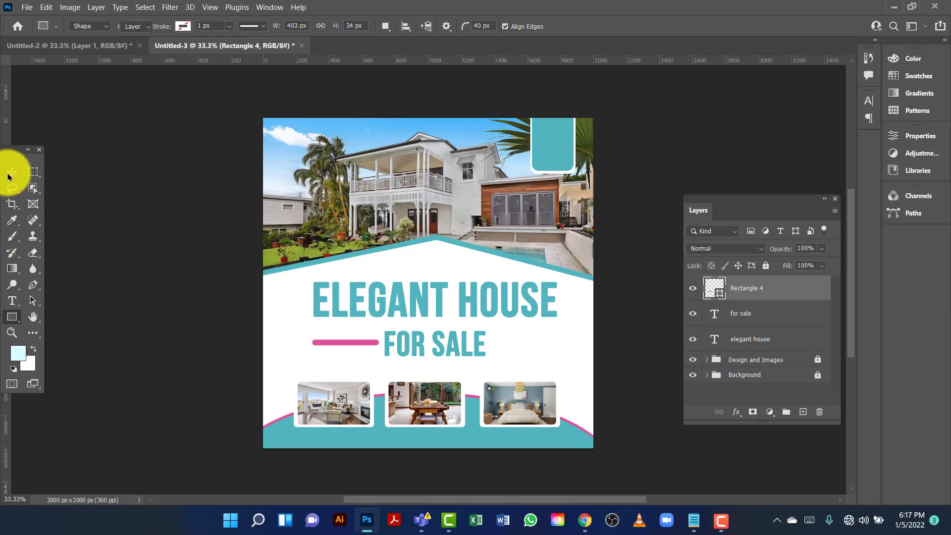
key("Down")
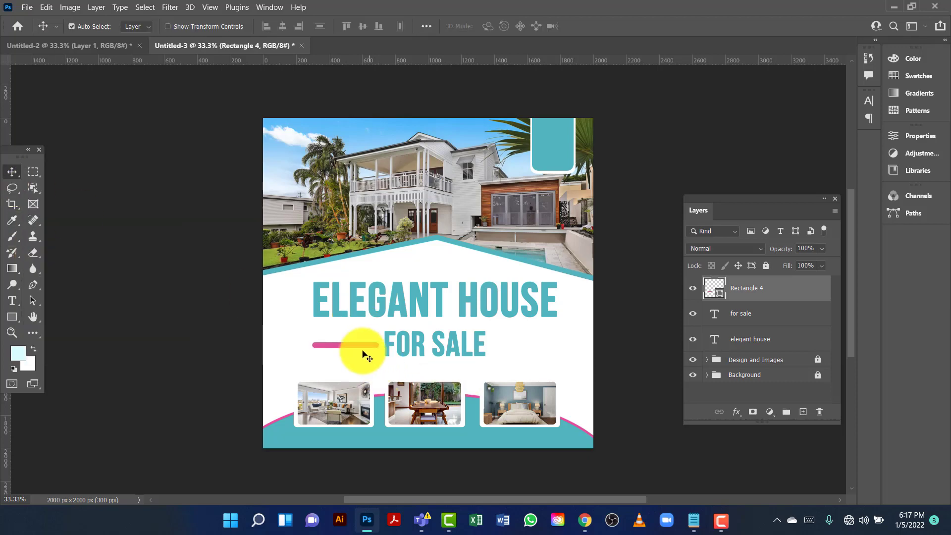
left_click_drag(361, 346, 542, 345)
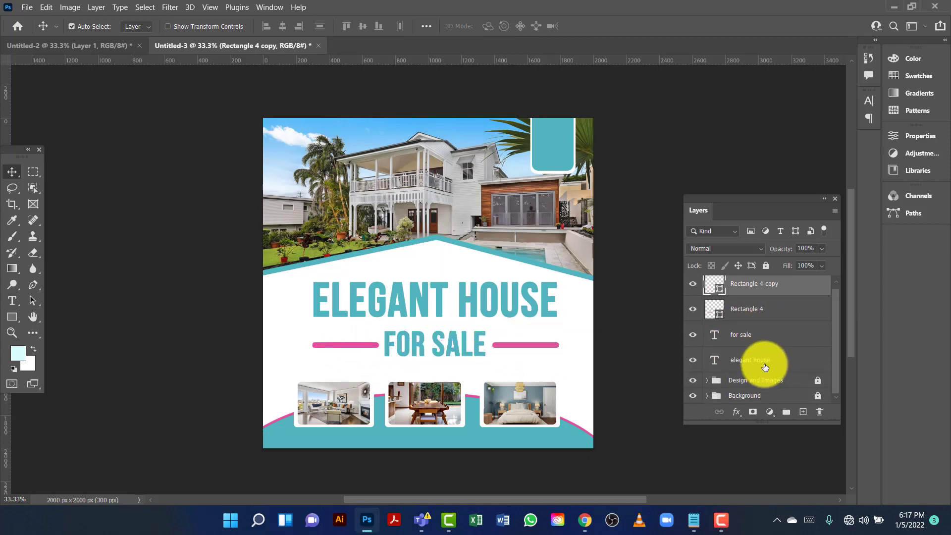
Group both pink bars with the FOR SALE and ELEGANT HOUSE layers and name the group Text.
left_click(765, 365, "shift")
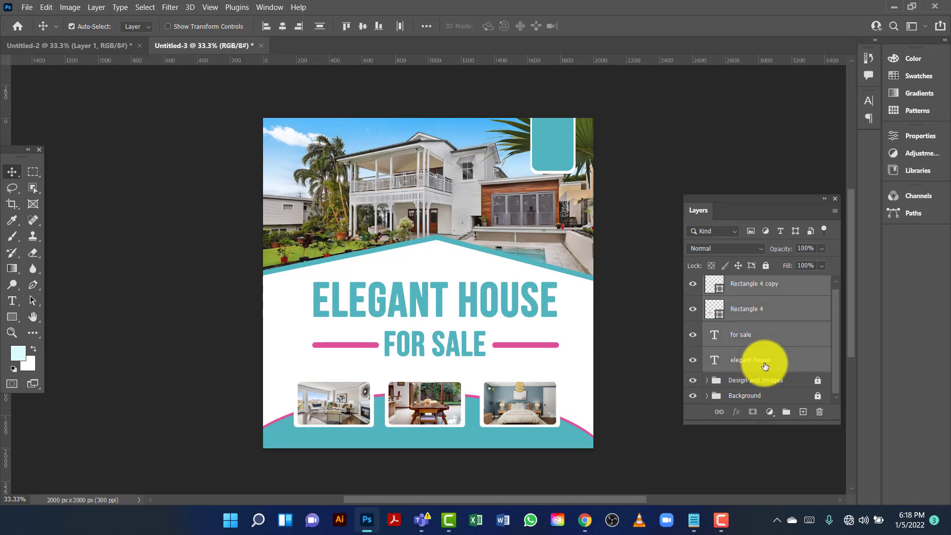
key("ctrl+g")
double_click(737, 280)
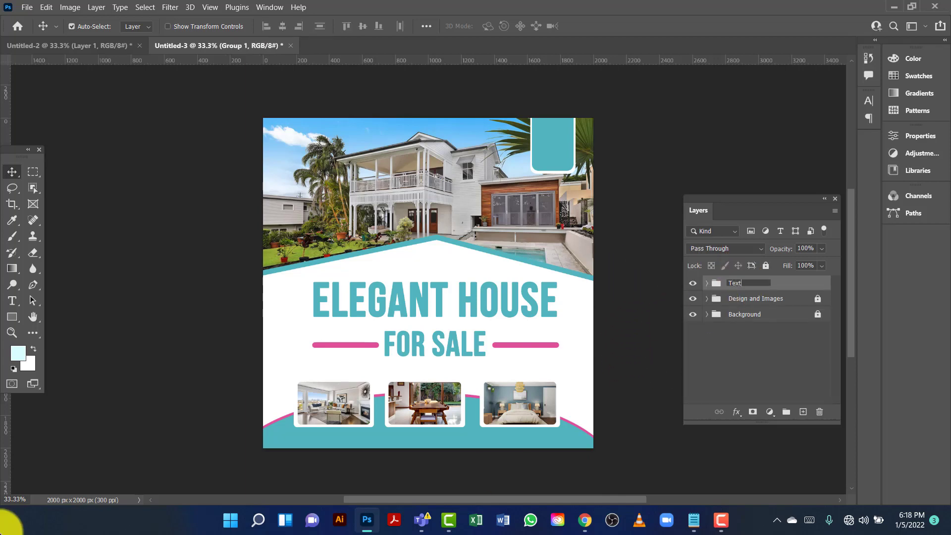
key("Return")
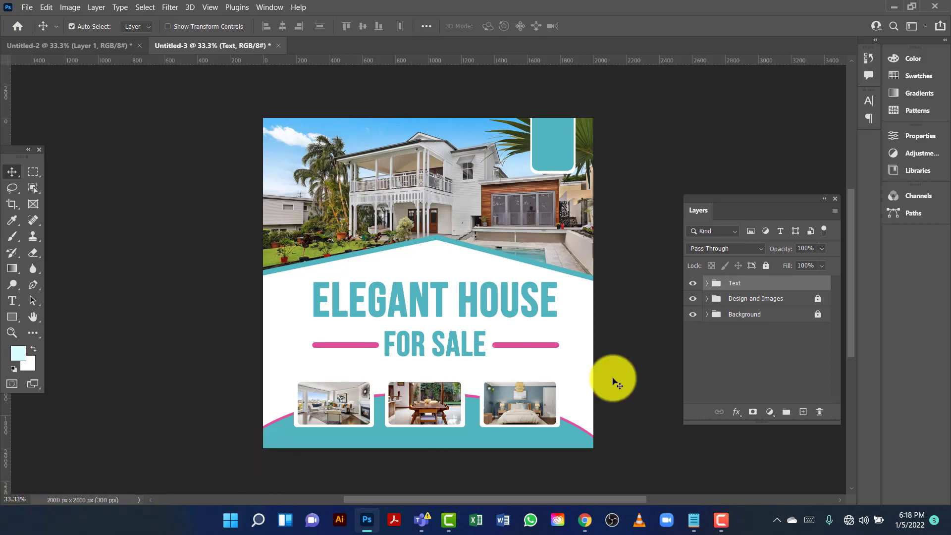